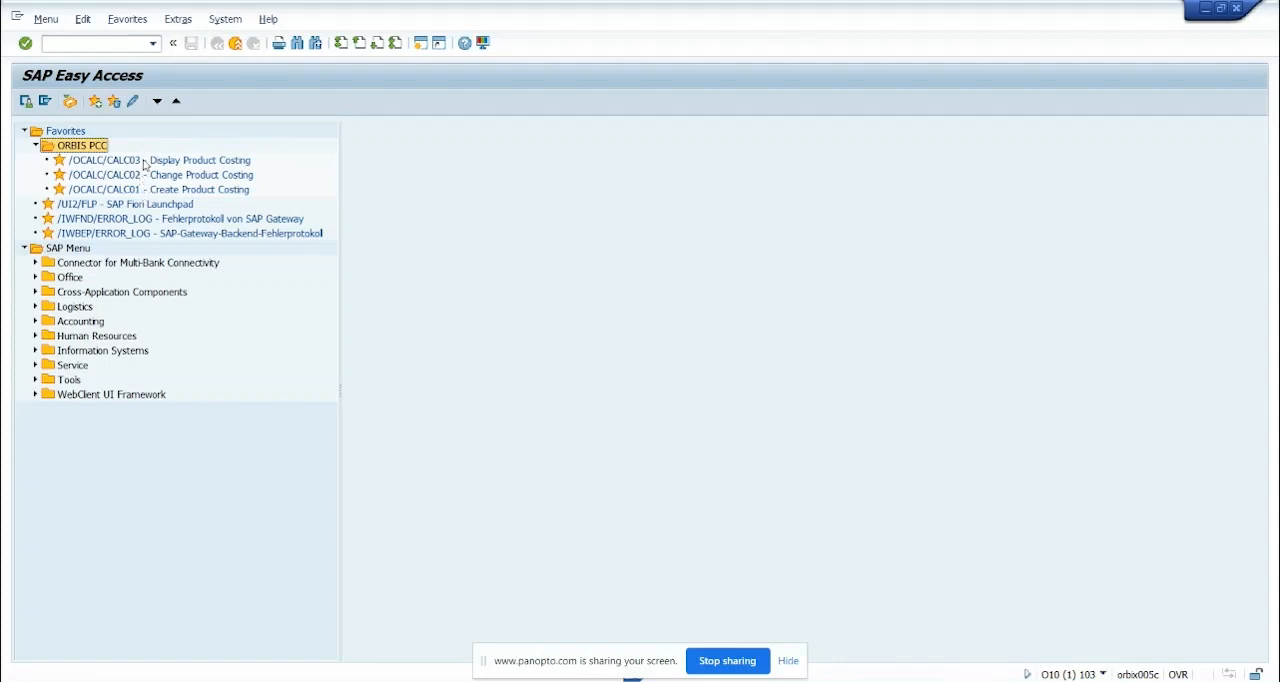
Open Create Product Costing and start a new costing with costing variant OPC1
double_click(132, 190)
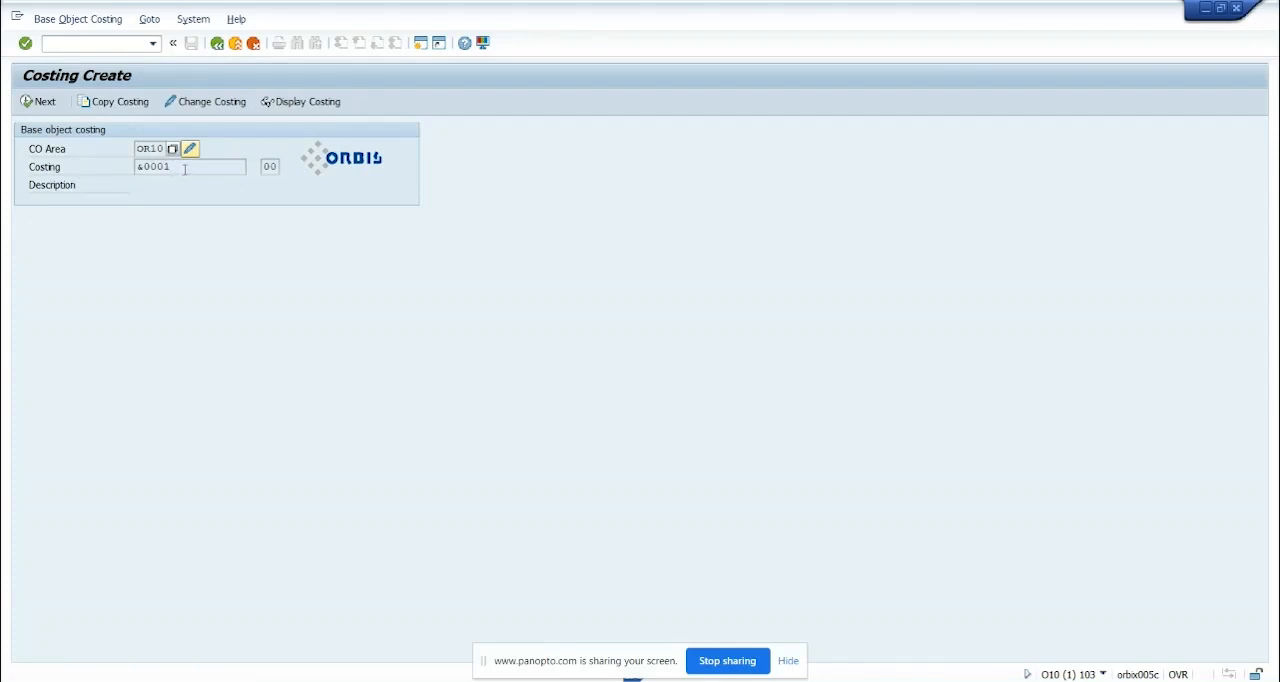
drag(184, 170, 114, 166)
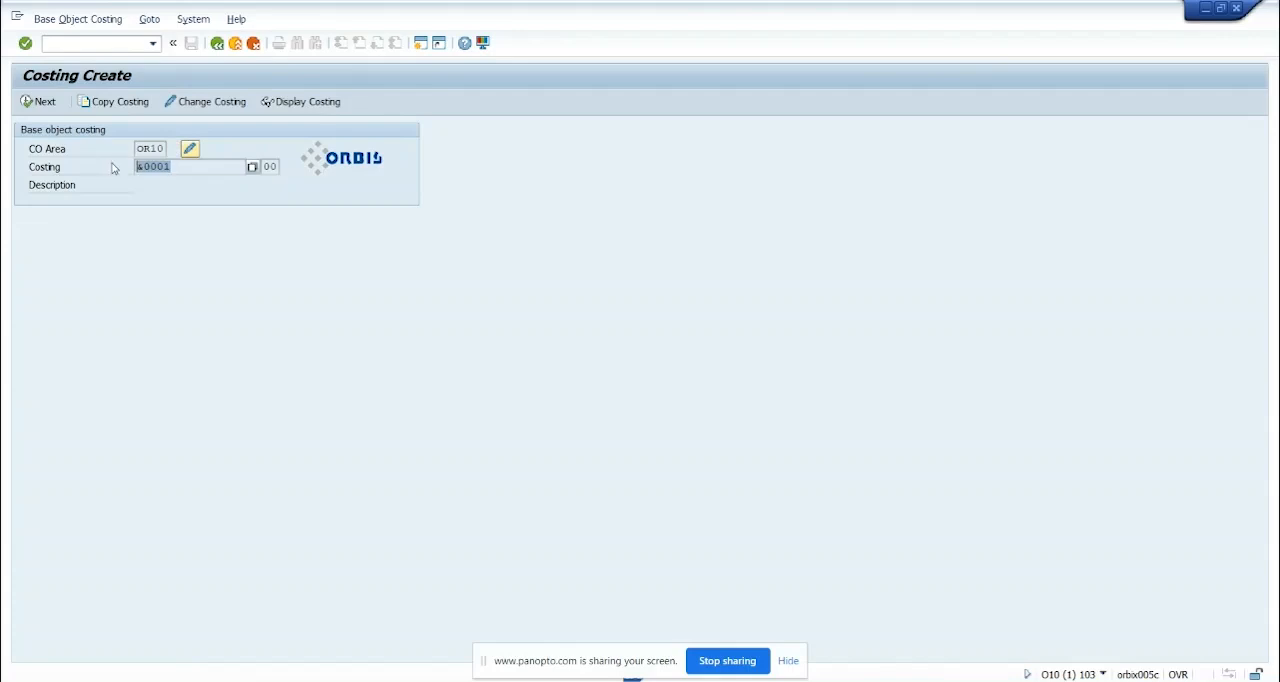
click(45, 108)
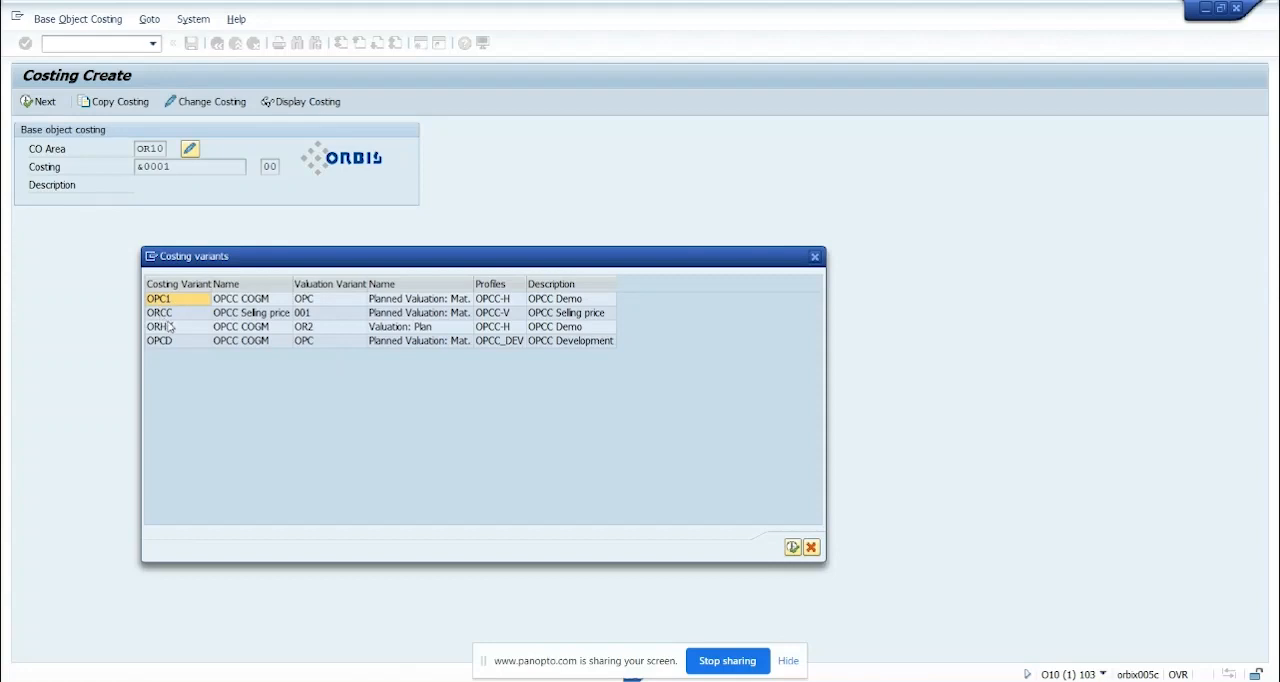
click(181, 303)
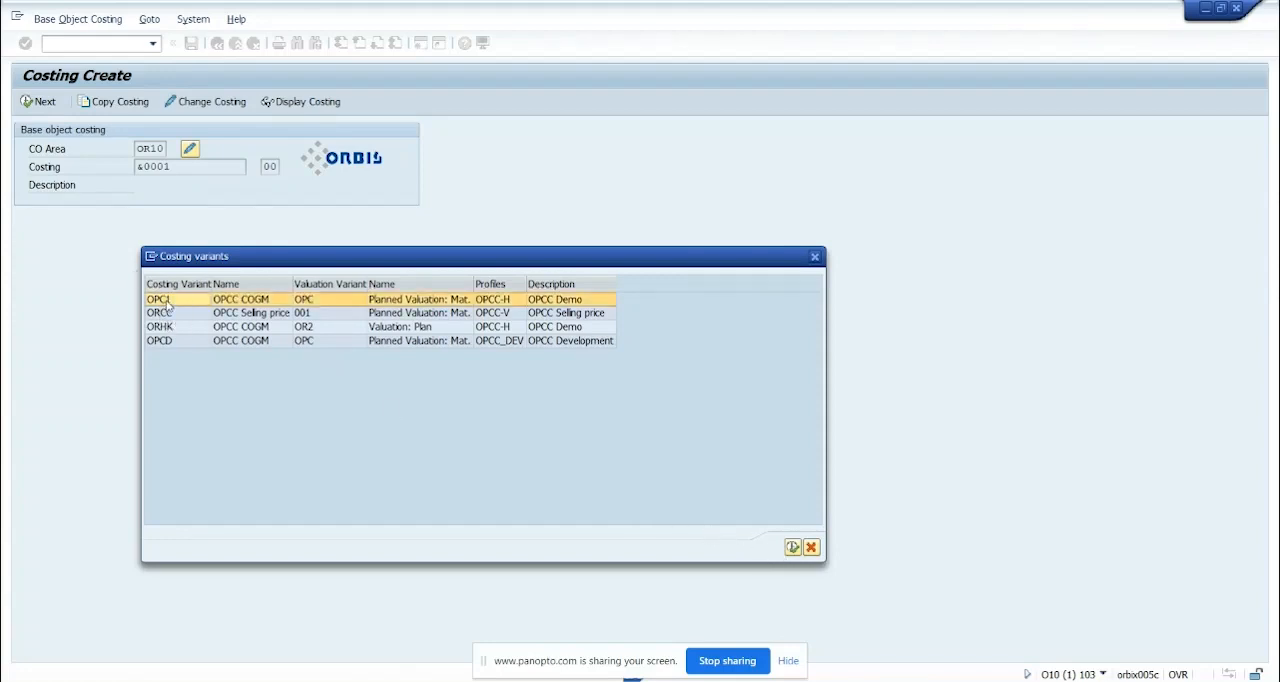
click(792, 547)
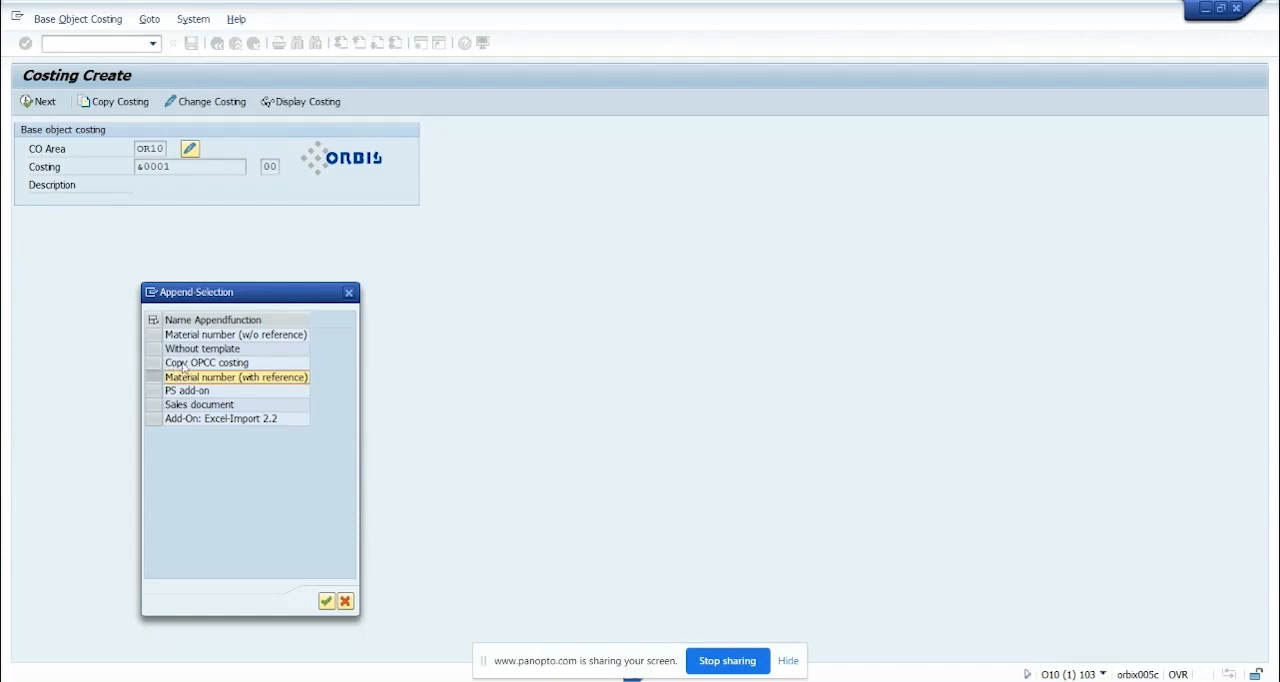
Choose Material number (with reference) as the append function for the new costing
click(183, 366)
click(187, 380)
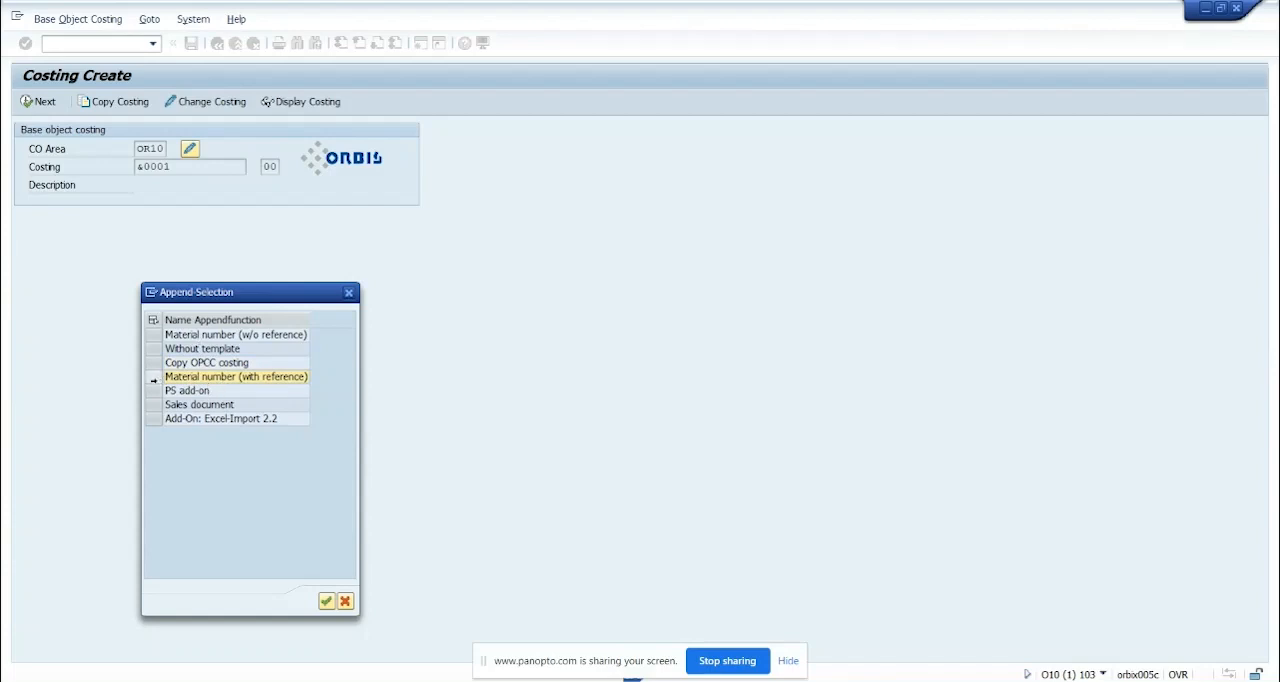
click(156, 377)
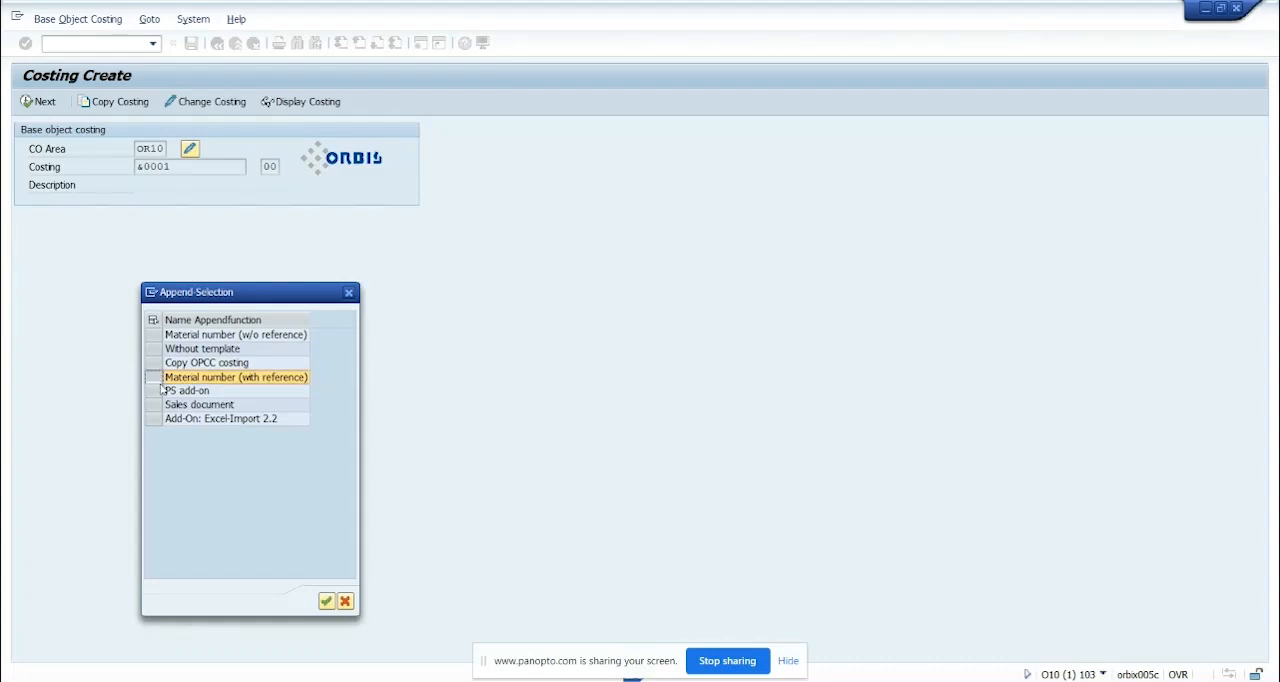
click(326, 601)
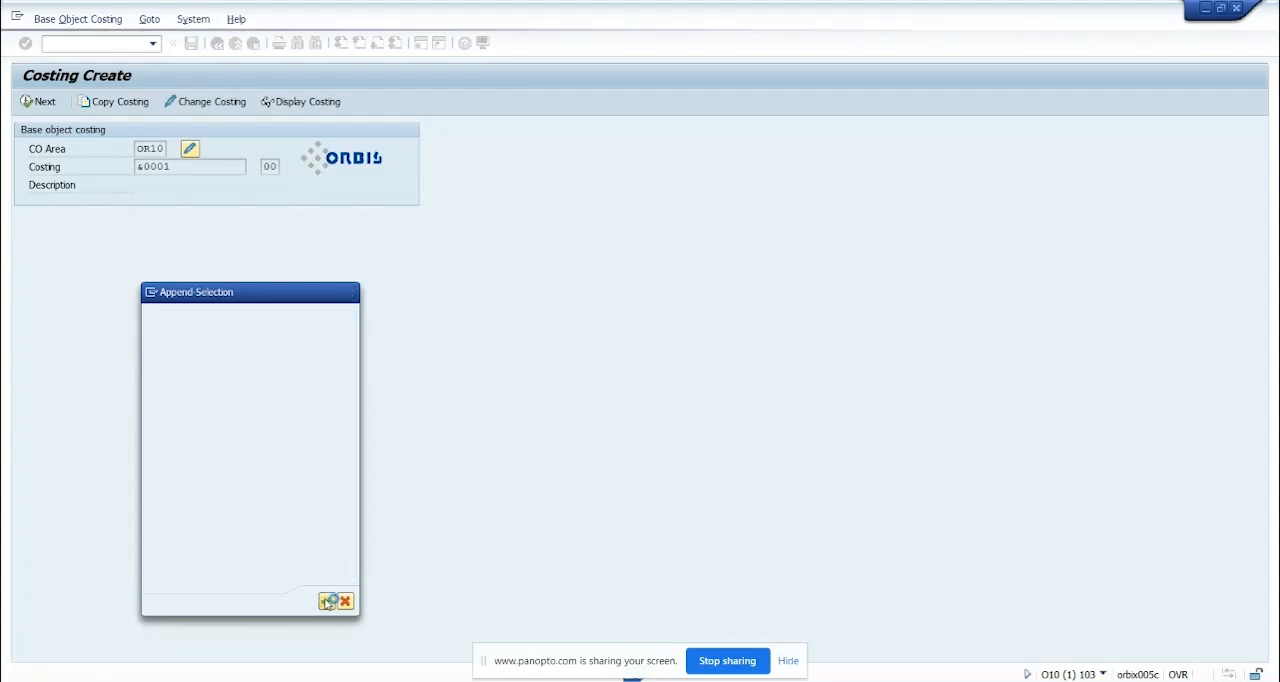
Build the costing from material REM-T9 with a costing quantity of 10, keeping plant OR10
click(409, 410)
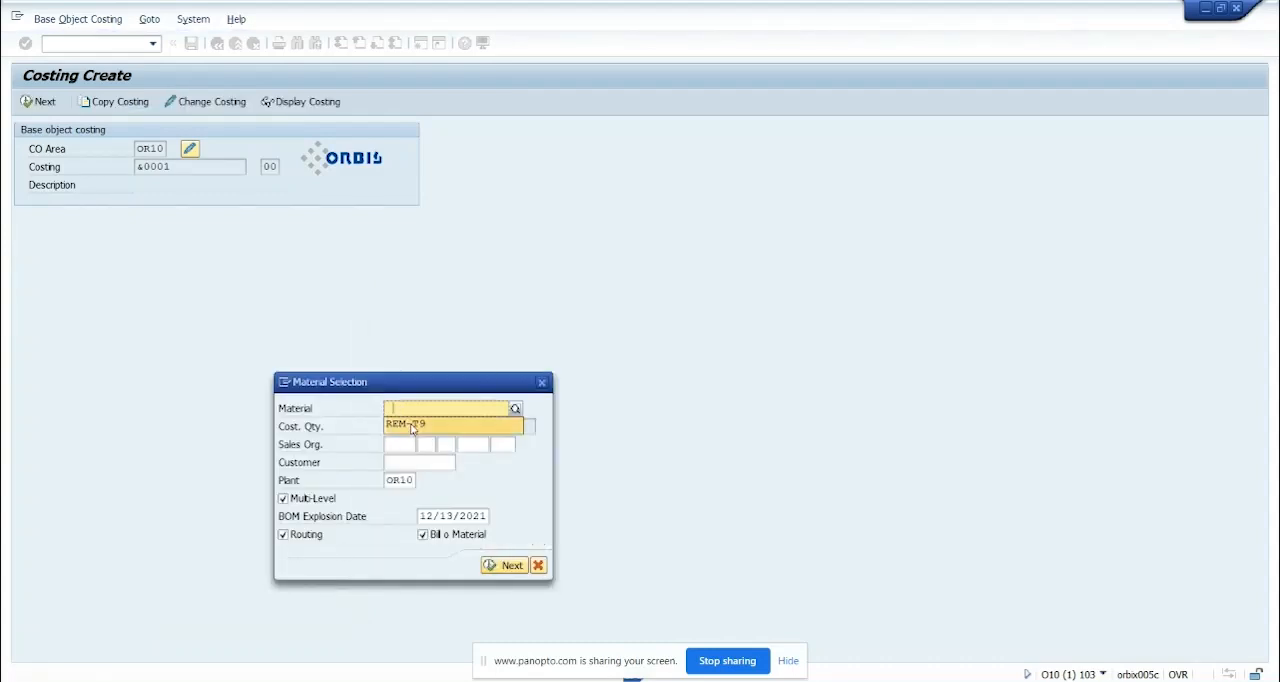
click(413, 429)
click(404, 433)
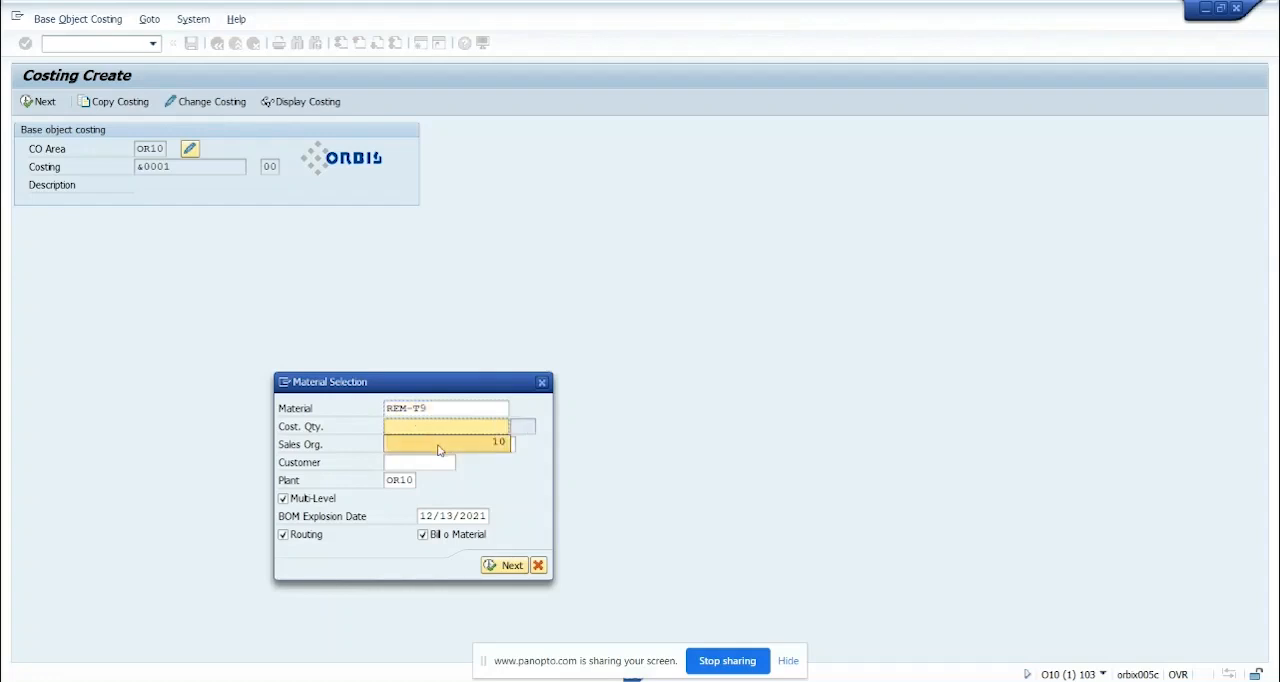
click(438, 449)
drag(487, 426, 514, 425)
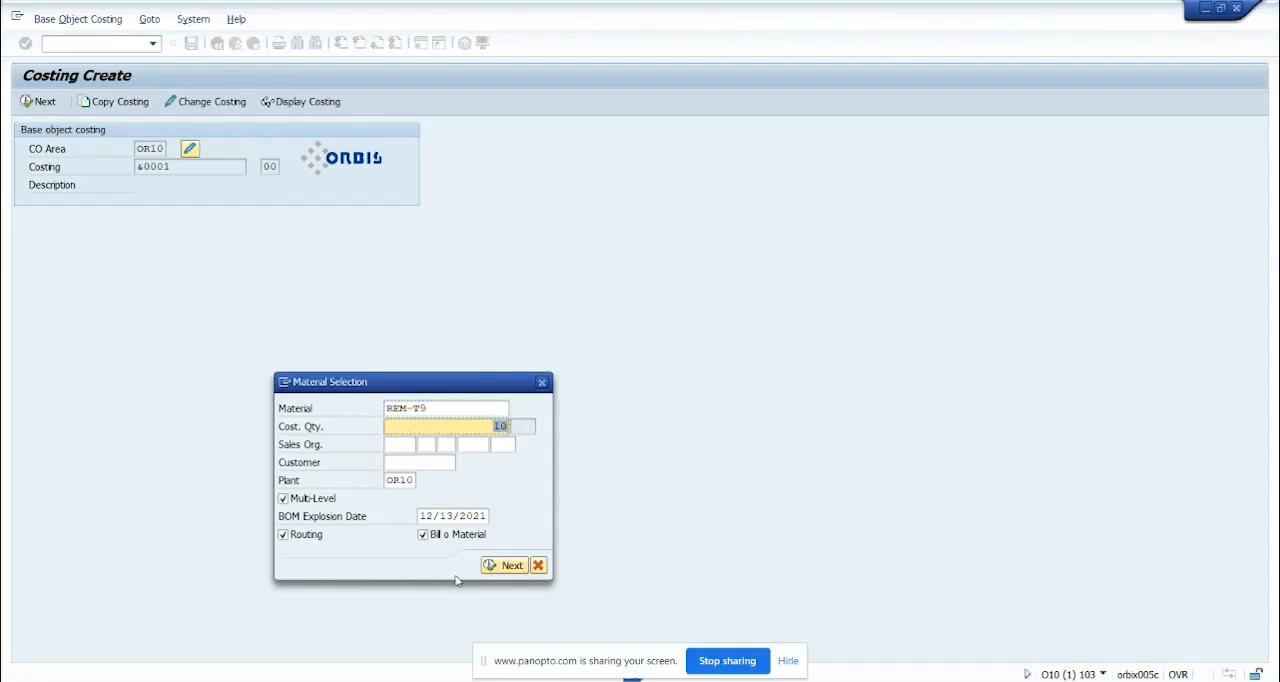
click(494, 566)
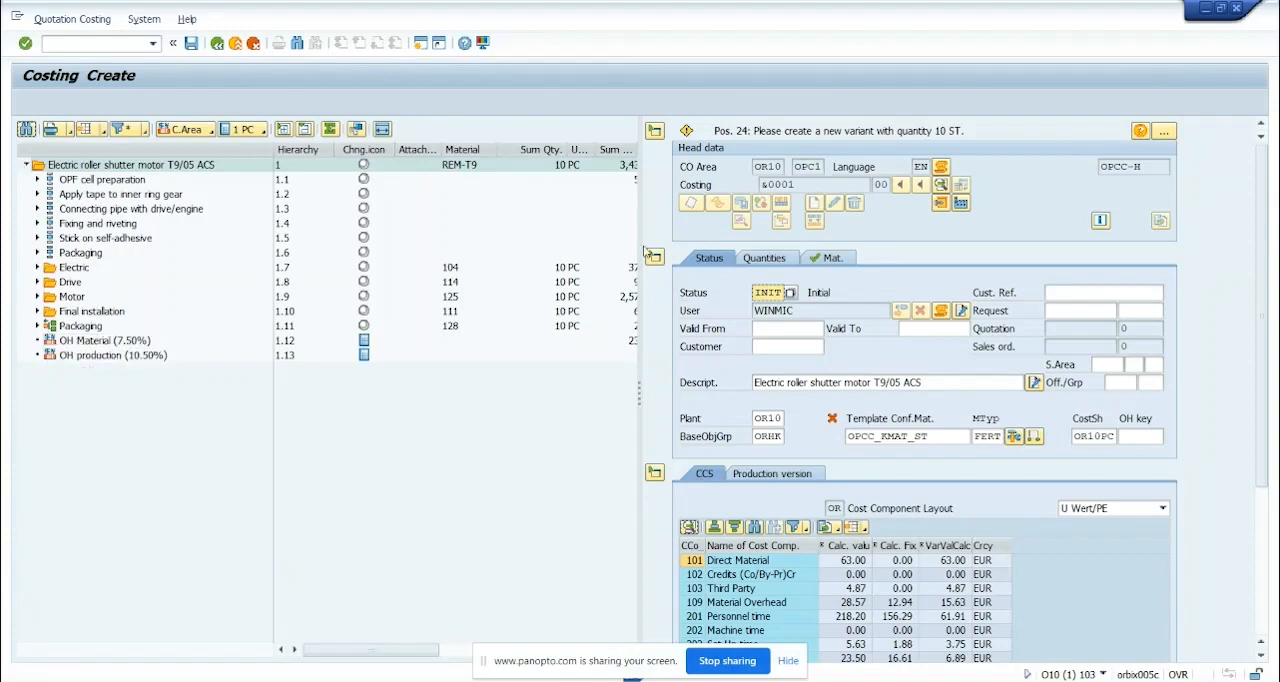
Add a component one level below the Electric roller shutter motor and assign it material SH-100
drag(641, 242, 804, 231)
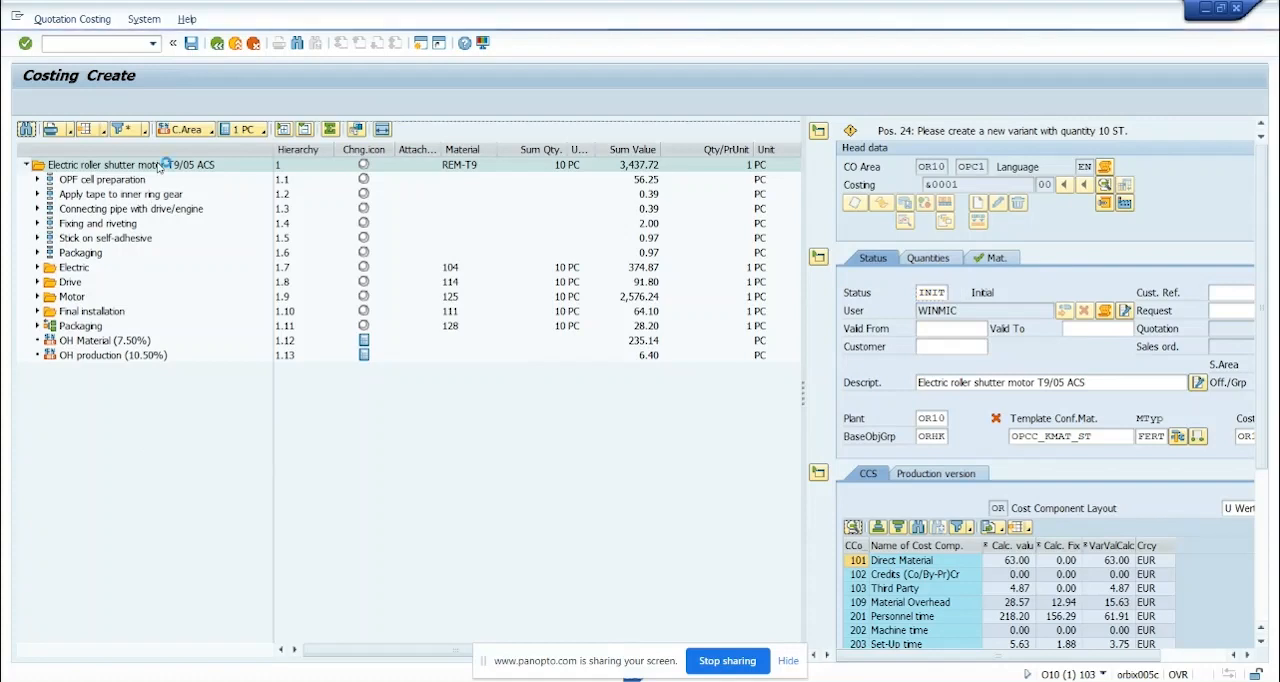
right_click(158, 167)
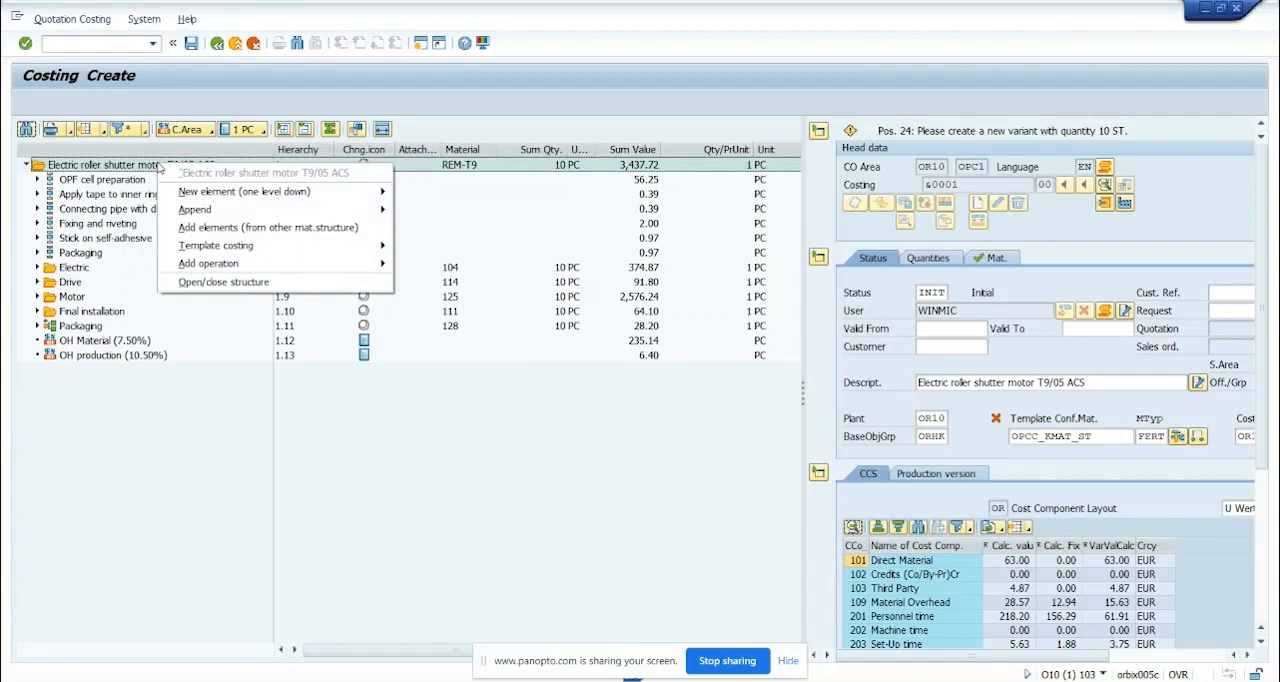
mouse_move(190, 191)
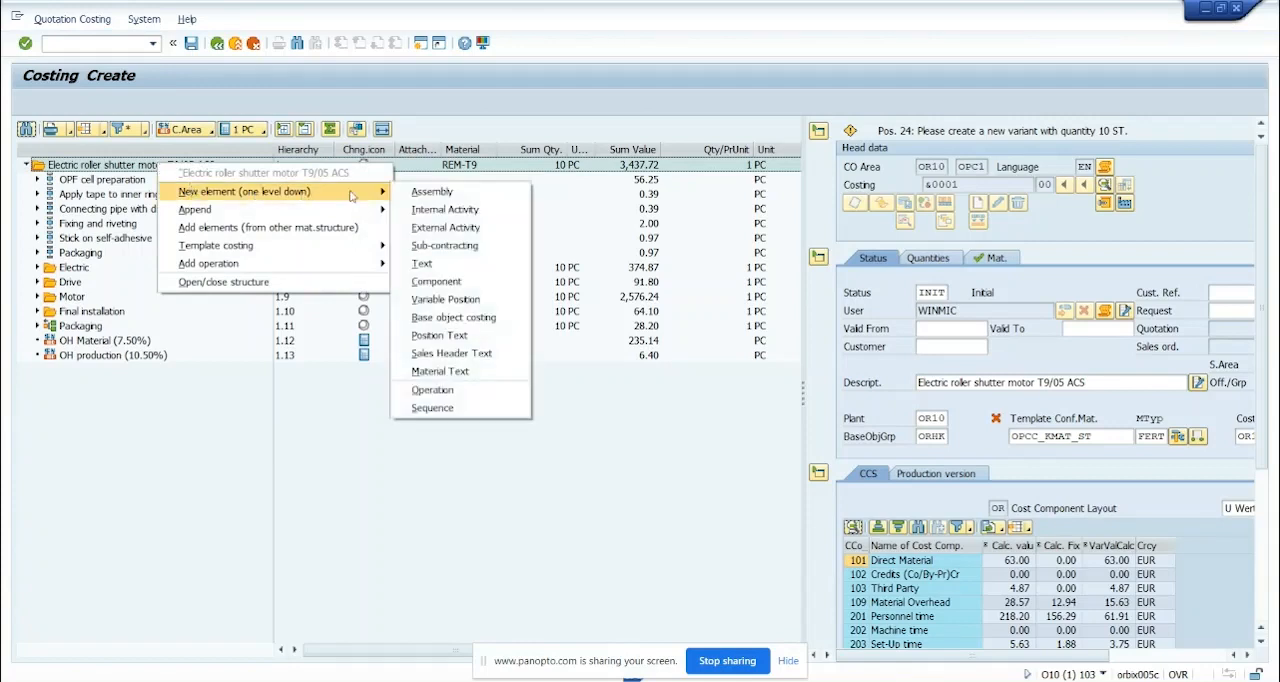
click(450, 285)
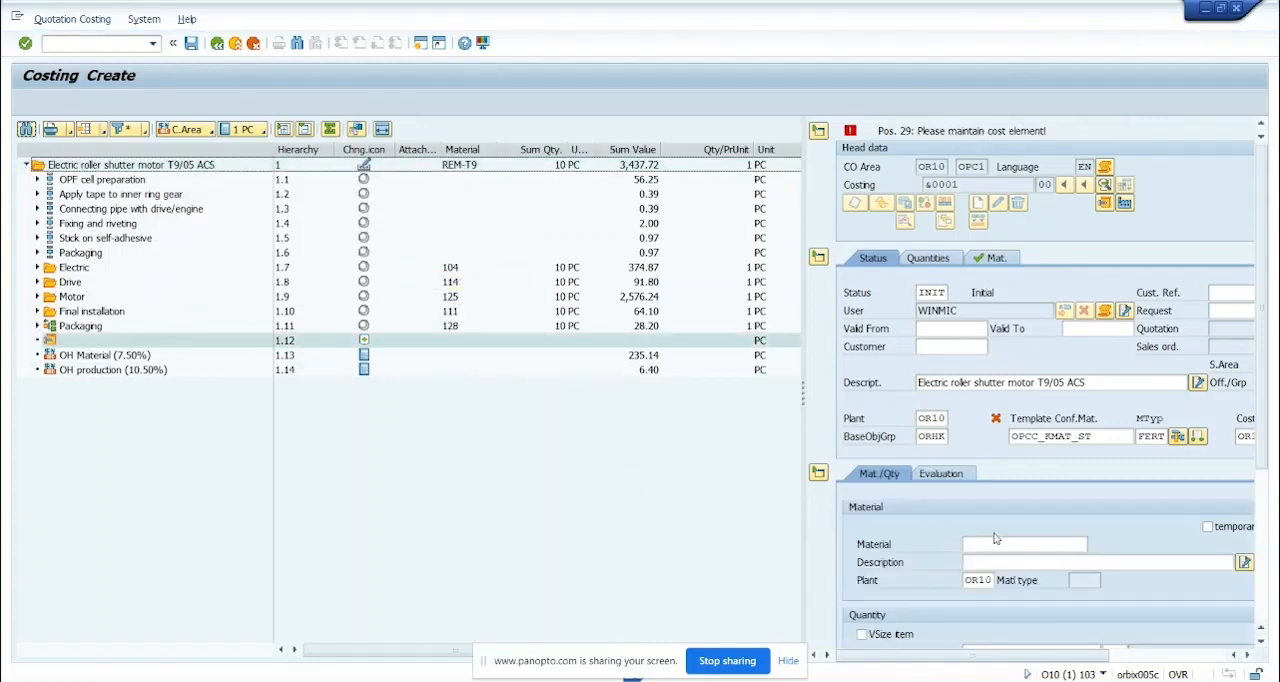
click(995, 541)
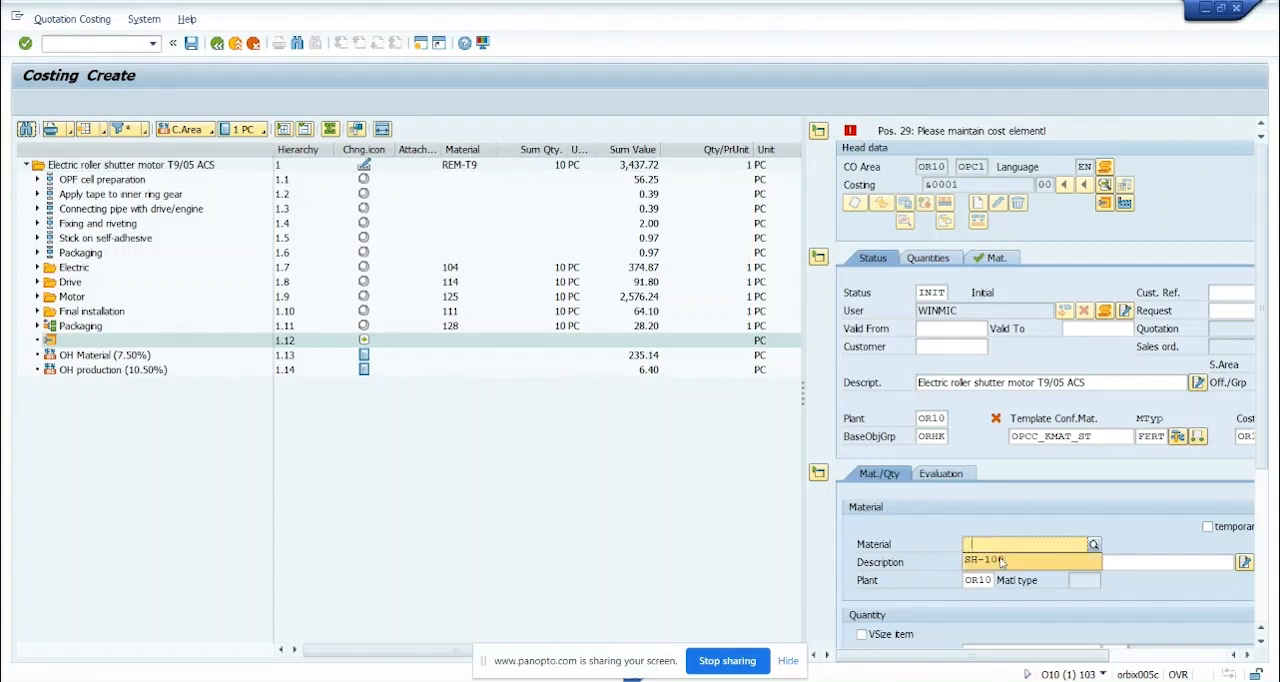
click(1001, 561)
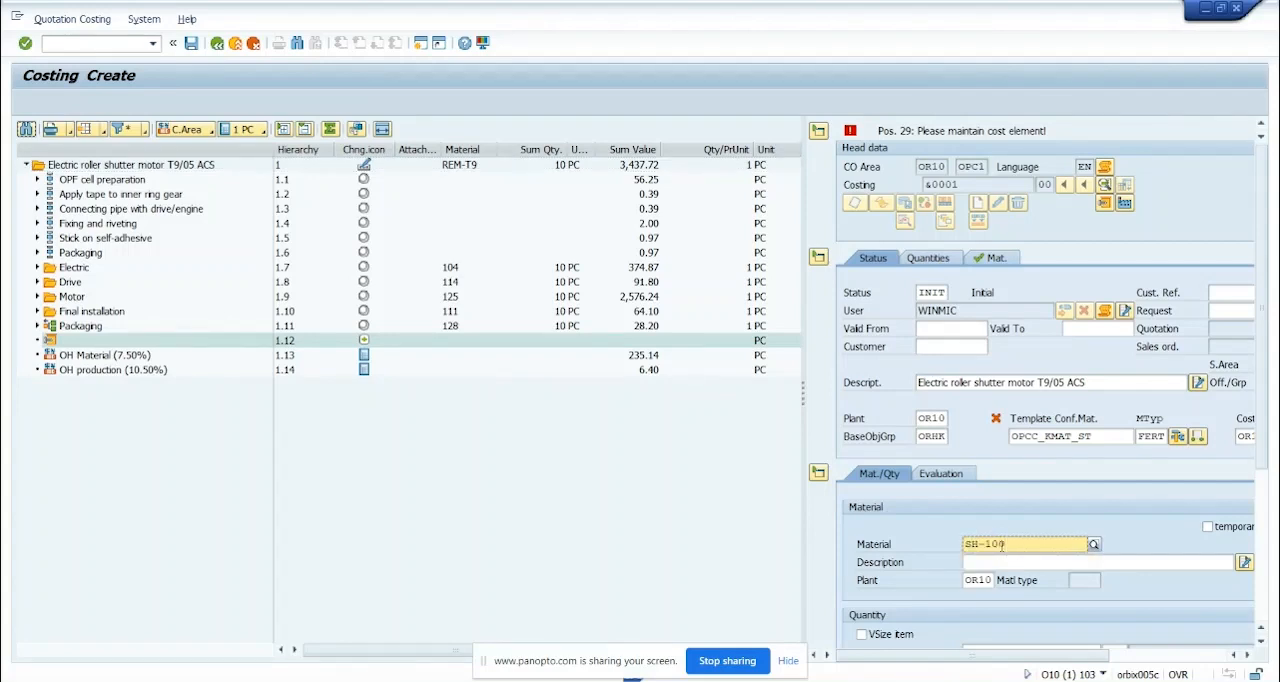
Set the SH-100 component's quantity to 1 and confirm the entry
scroll(985, 566, down, 2)
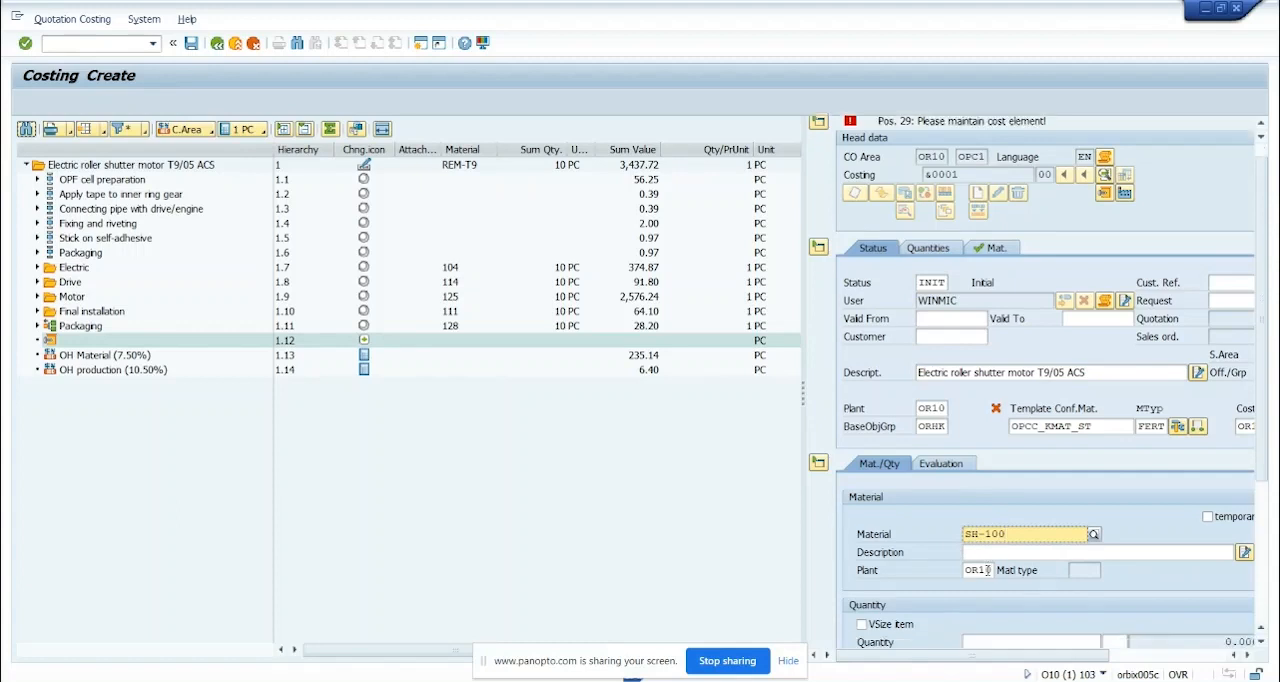
click(1032, 593)
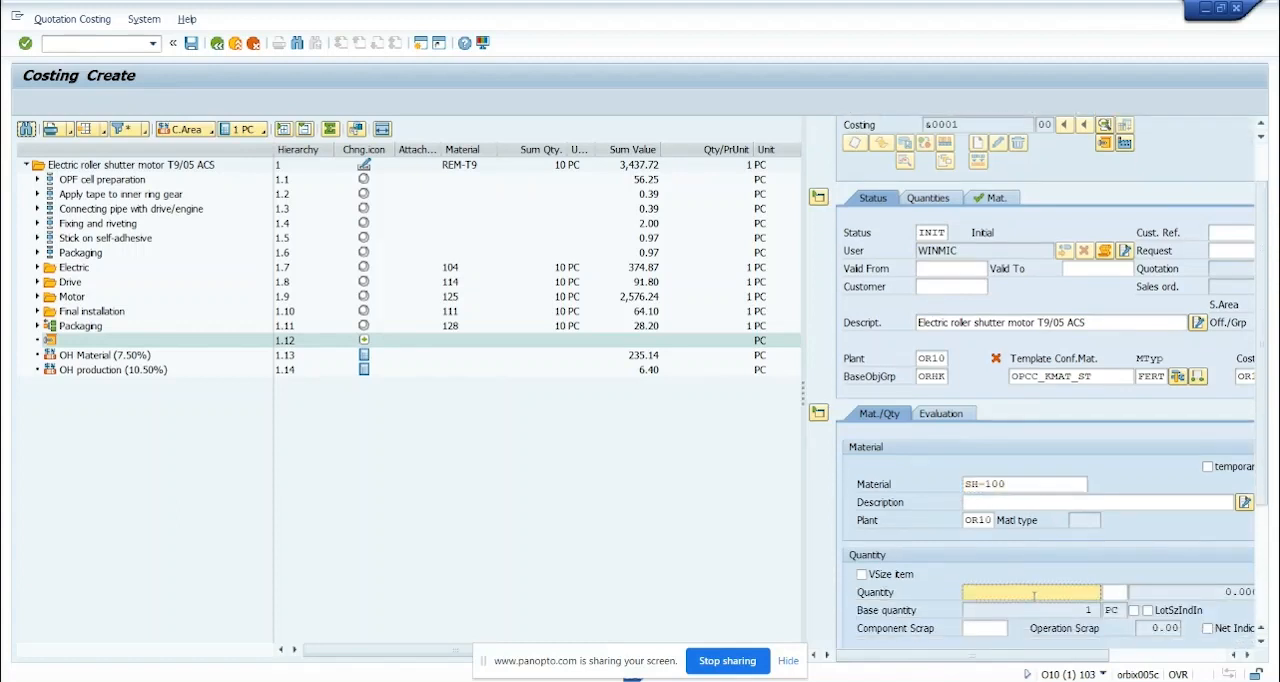
text(1)
key(Return)
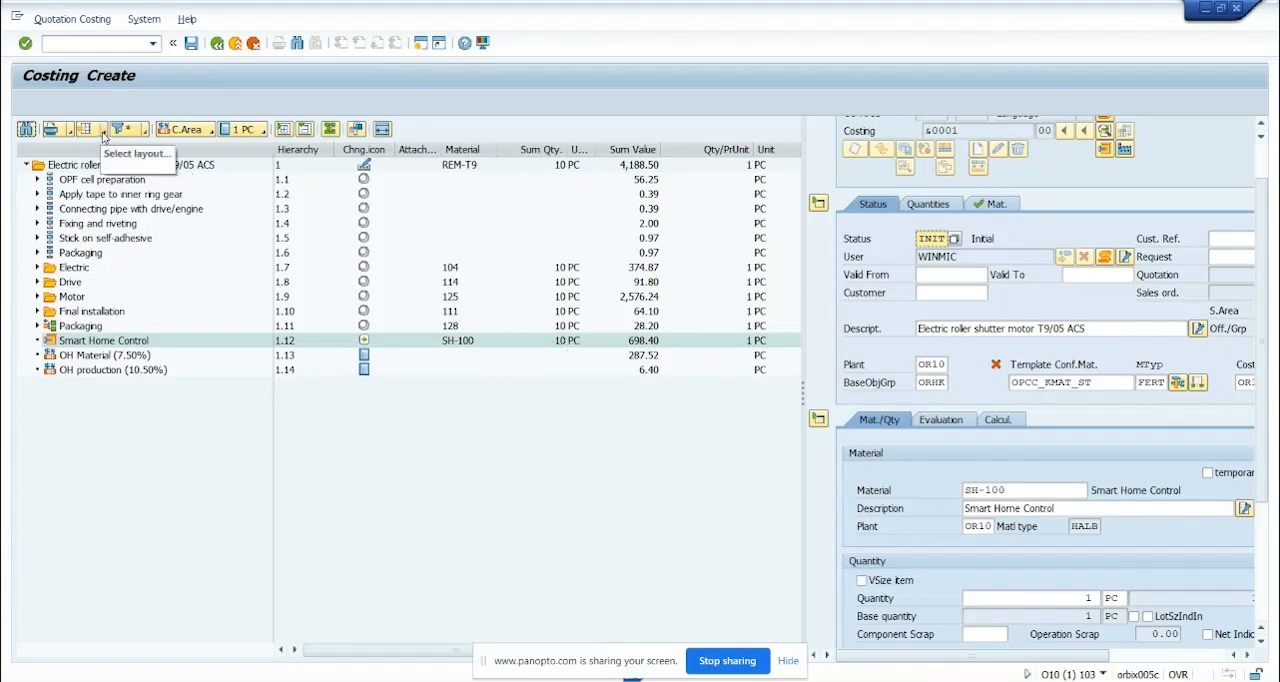
Apply a saved layout that adds the Assembly column to the costing structure
click(103, 133)
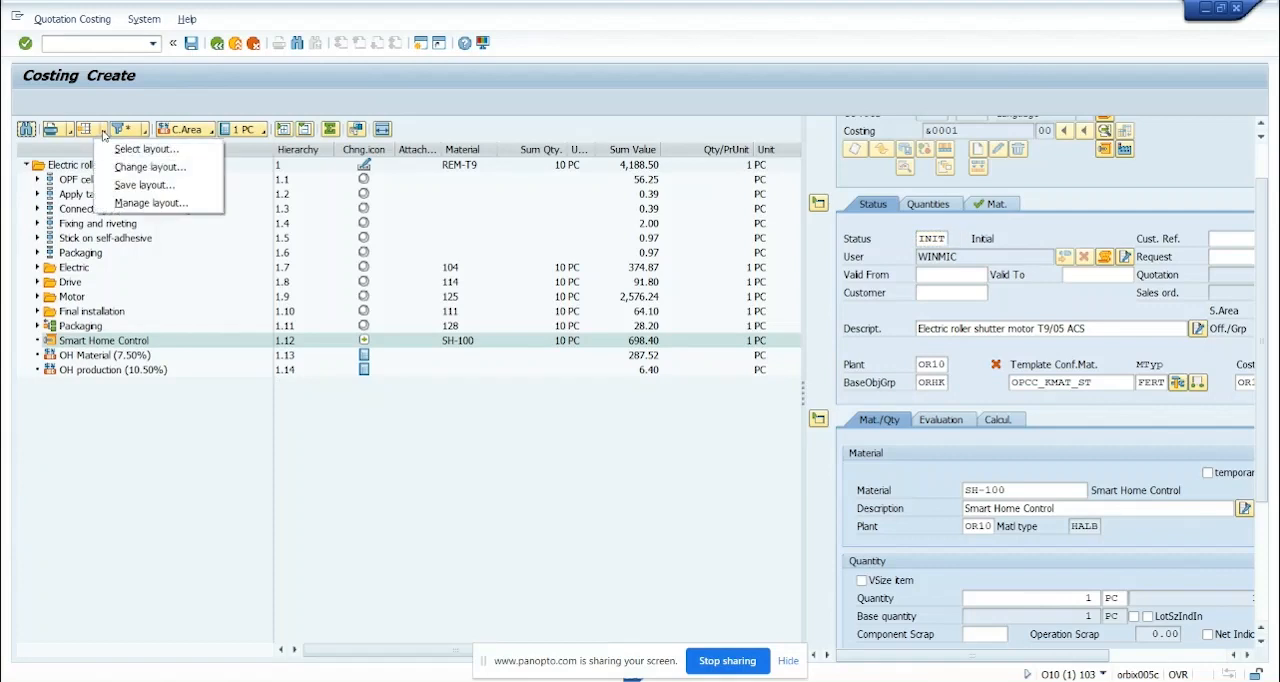
click(146, 149)
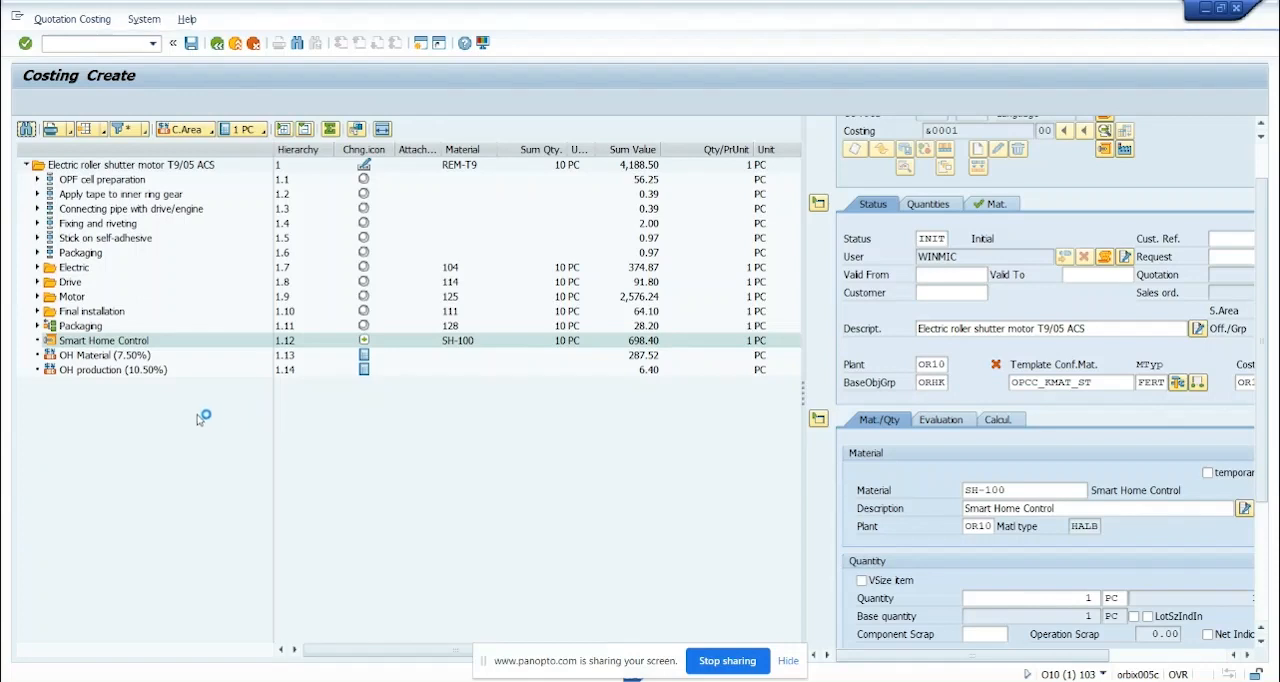
double_click(122, 348)
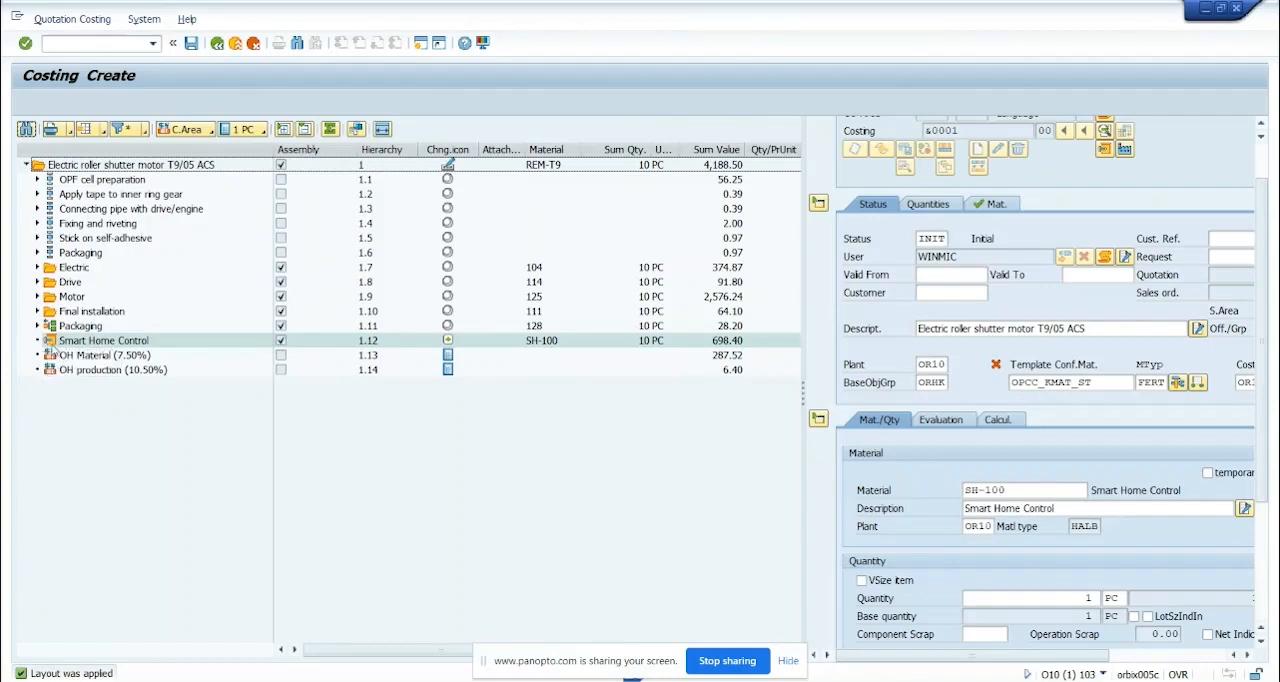
Explode the material structure of Smart Home Control and review its sub-items
right_click(52, 341)
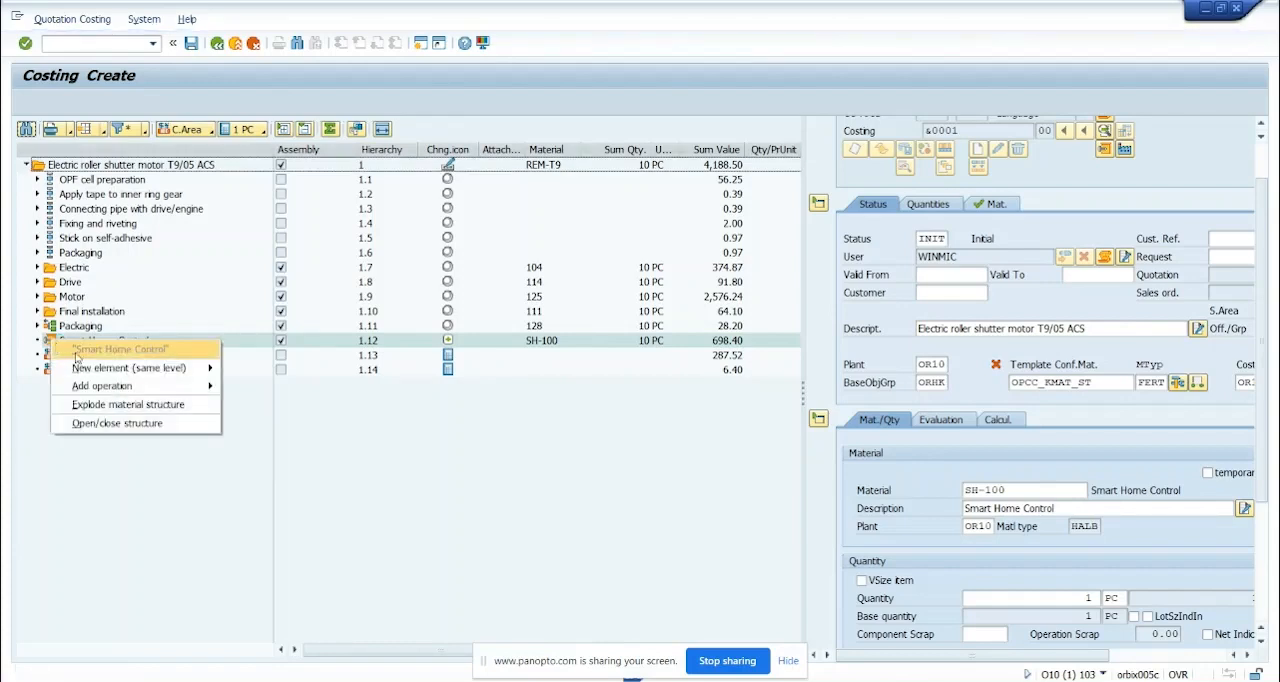
click(110, 404)
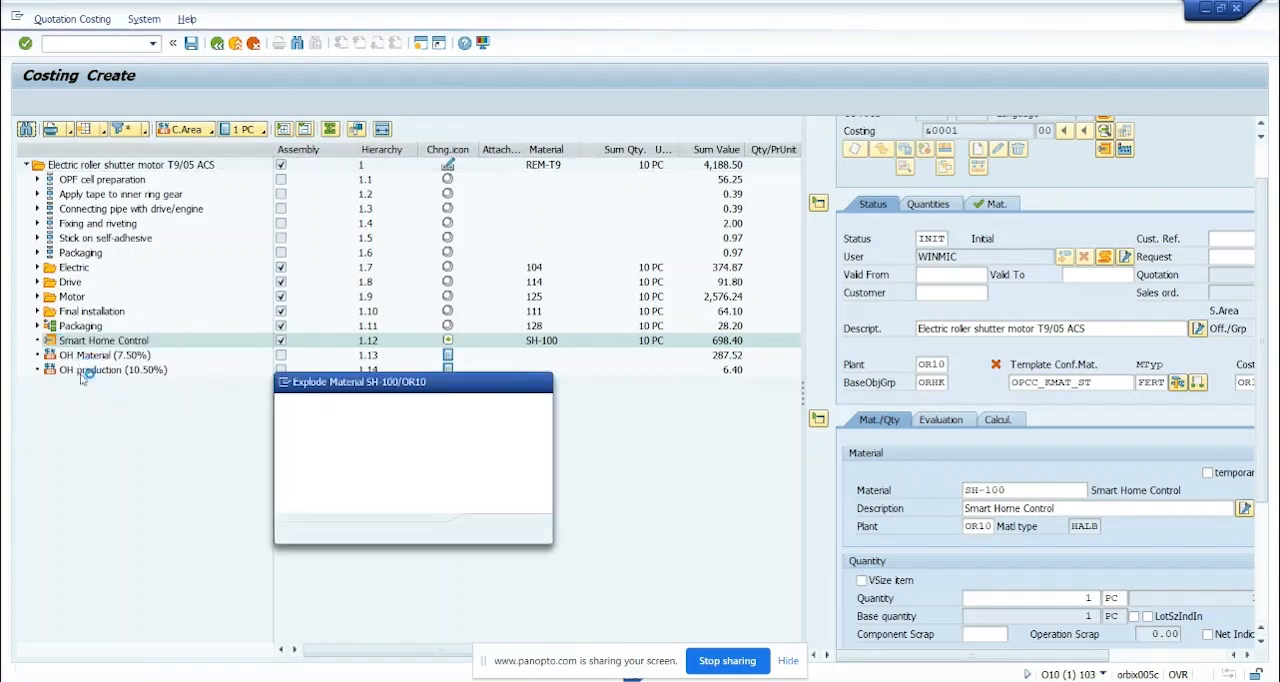
click(490, 530)
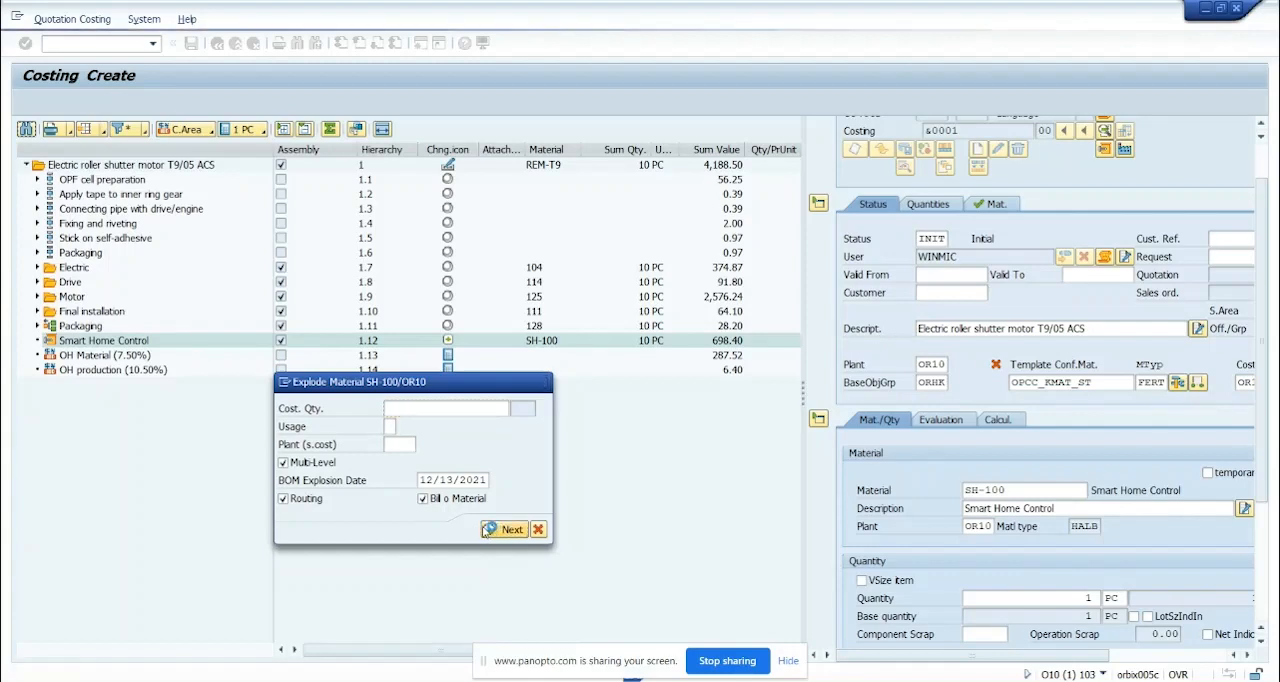
click(37, 341)
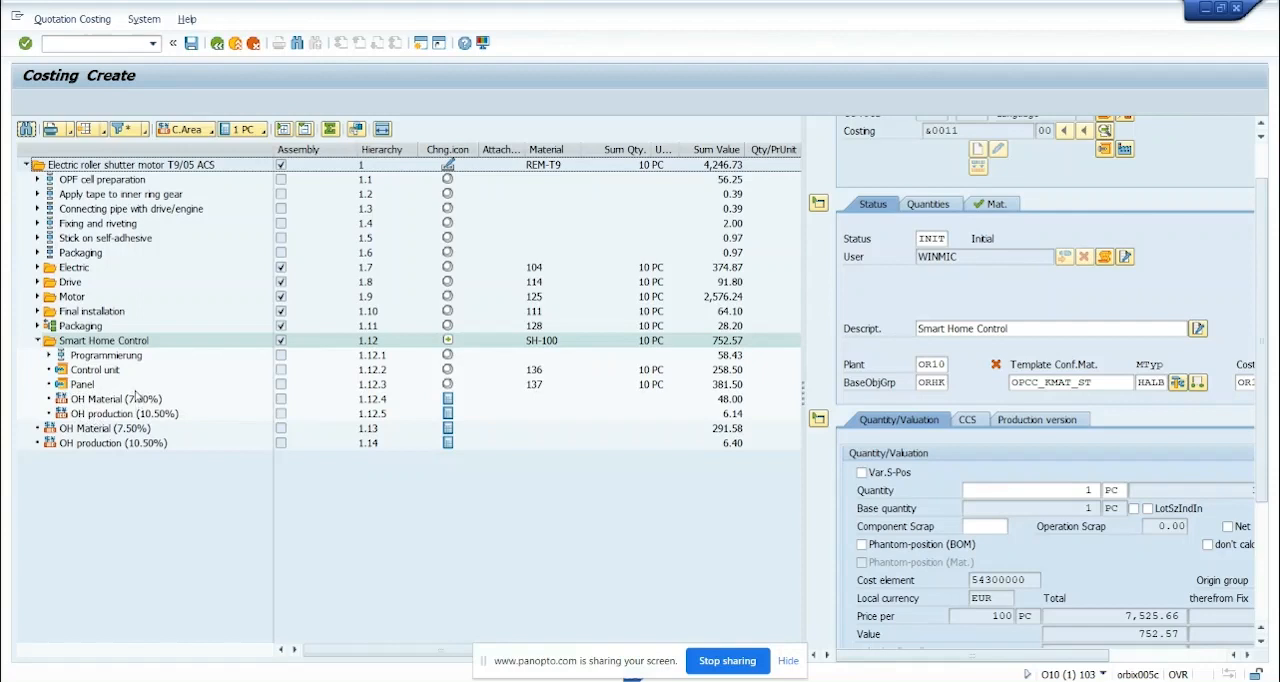
click(37, 342)
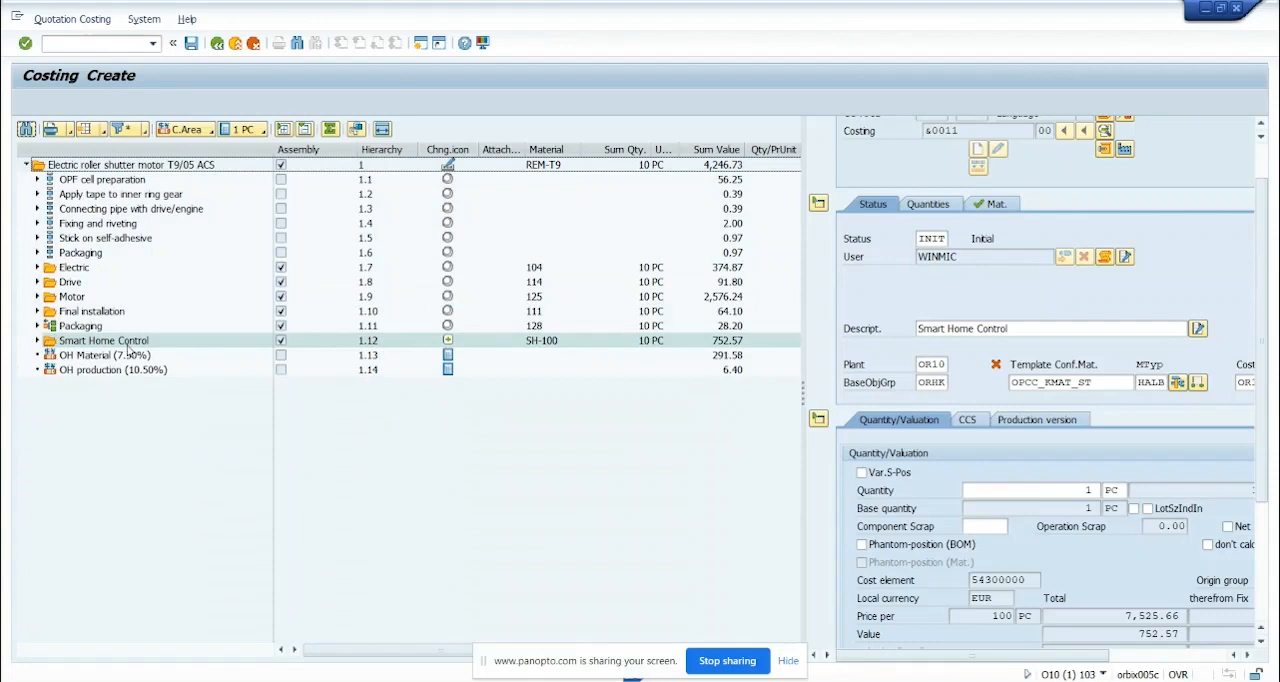
Add another component below the roller shutter motor, mark it as temporary and describe it as Controller App-Connect
right_click(113, 167)
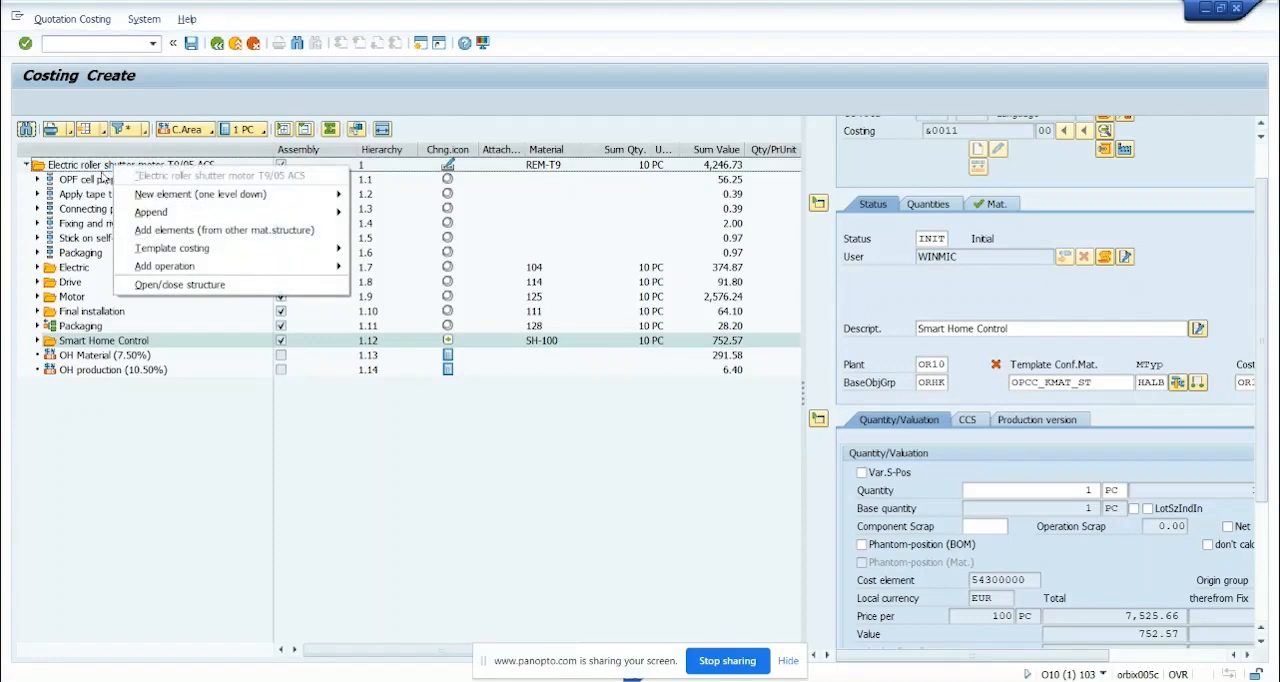
mouse_move(199, 200)
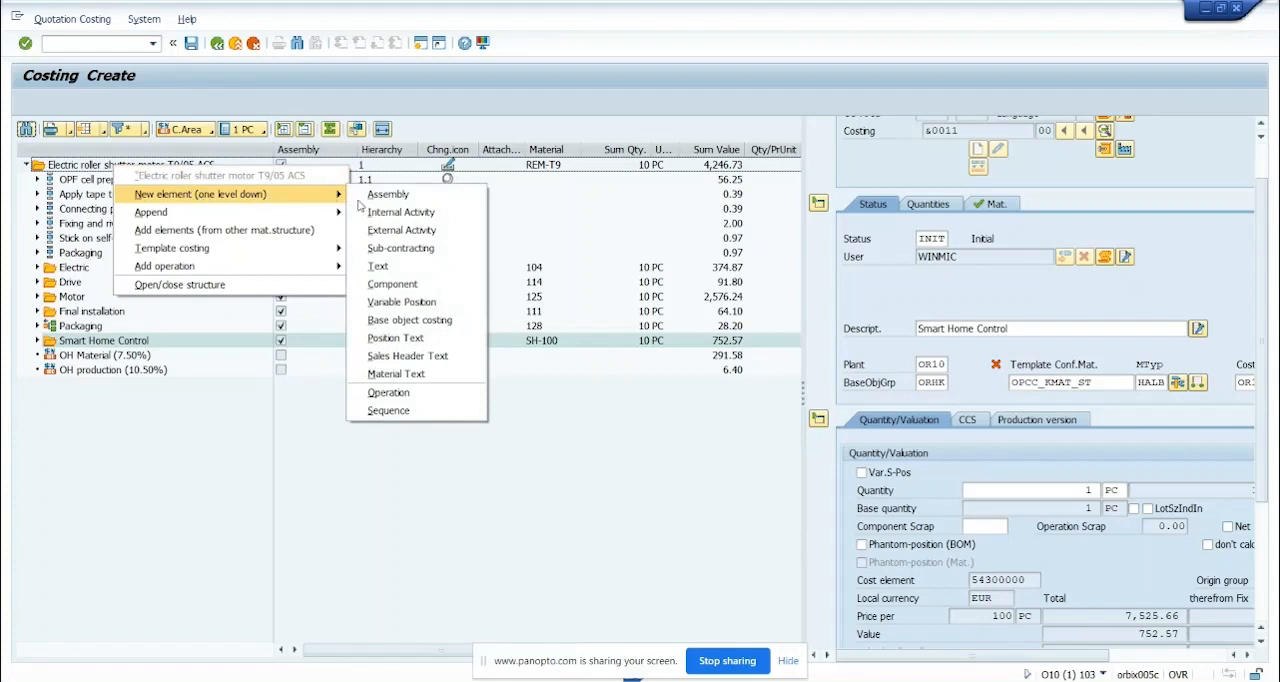
click(418, 288)
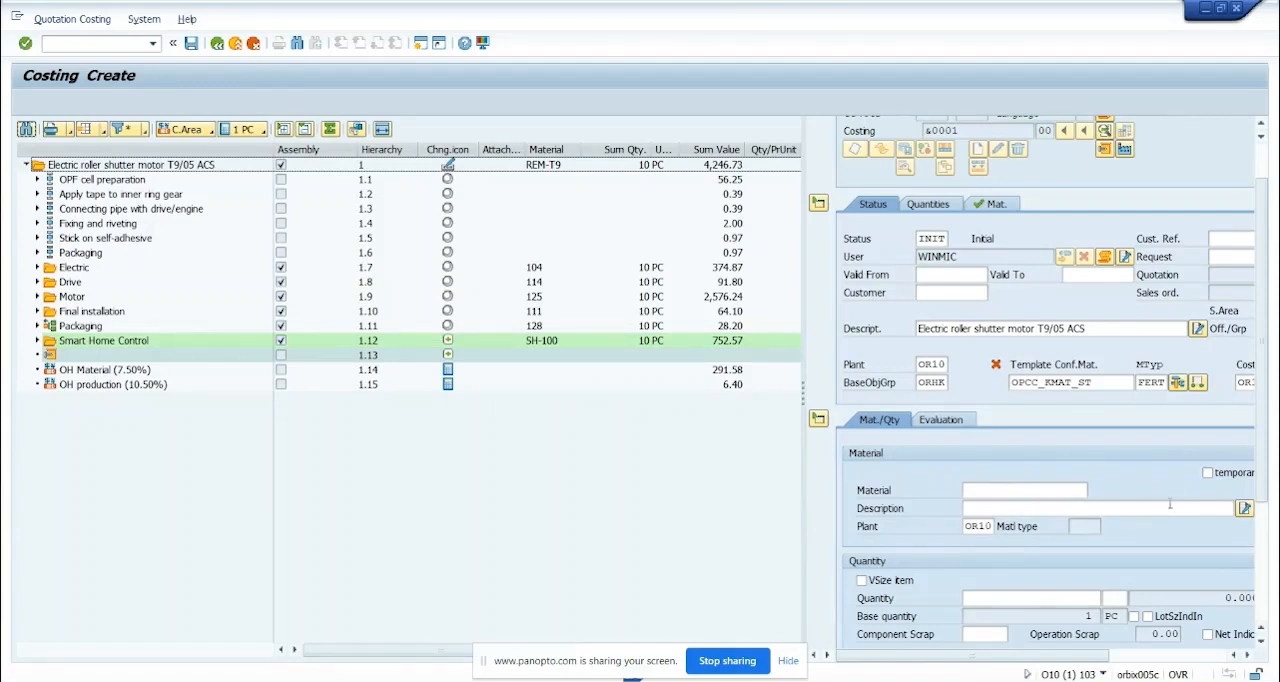
click(1207, 472)
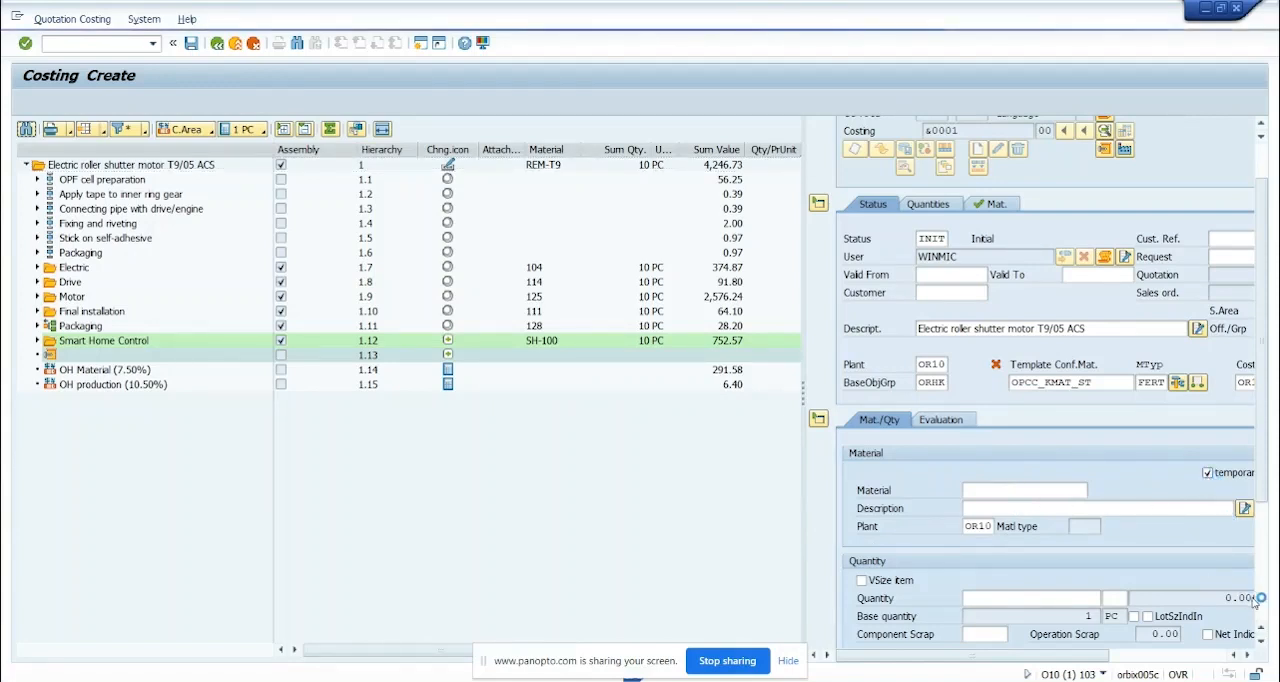
mouse_move(1104, 660)
mouse_down()
mouse_move(1132, 662)
mouse_move(1080, 663)
mouse_up()
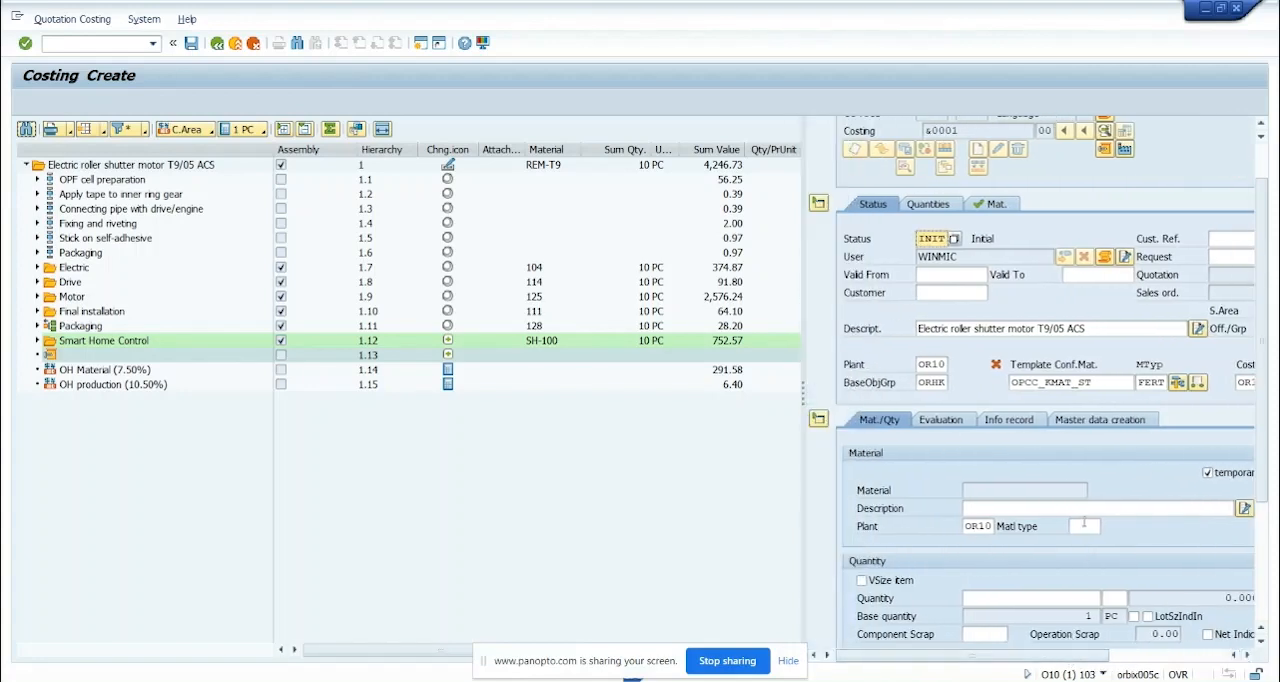
click(1046, 509)
click(1046, 527)
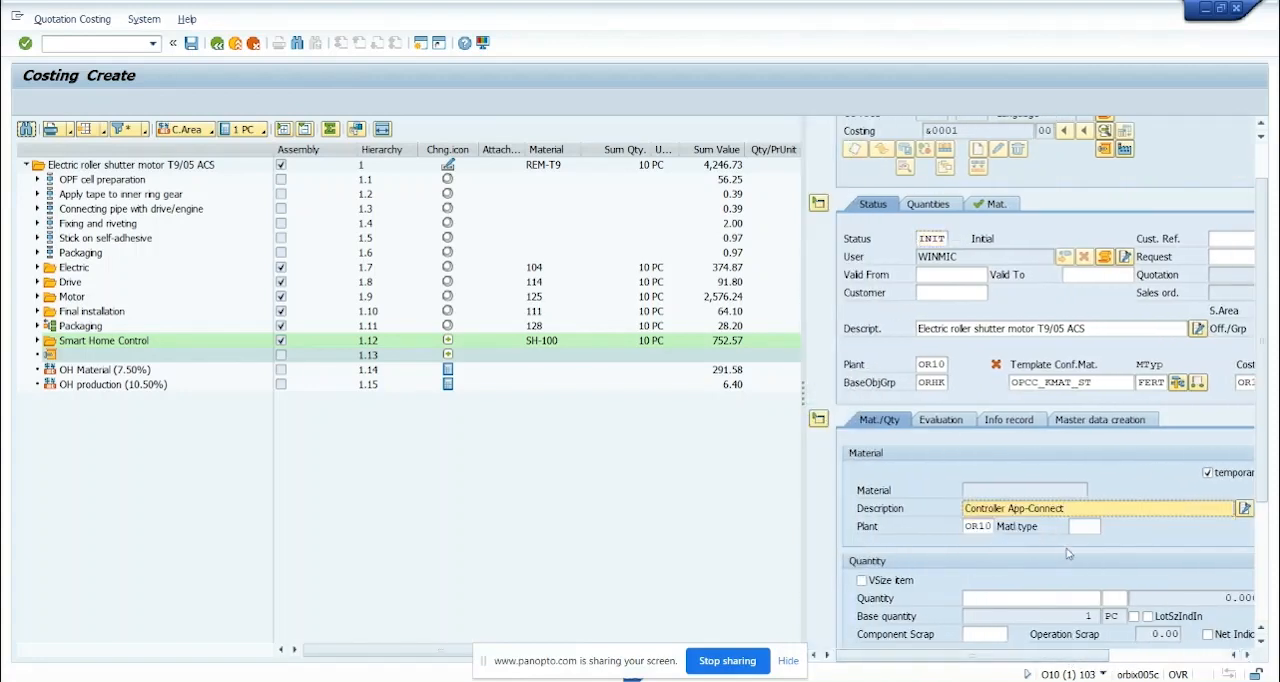
Set the temporary controller component's material type to ROH and its price to 15.83 EUR per 1 PC
click(1080, 527)
click(1080, 541)
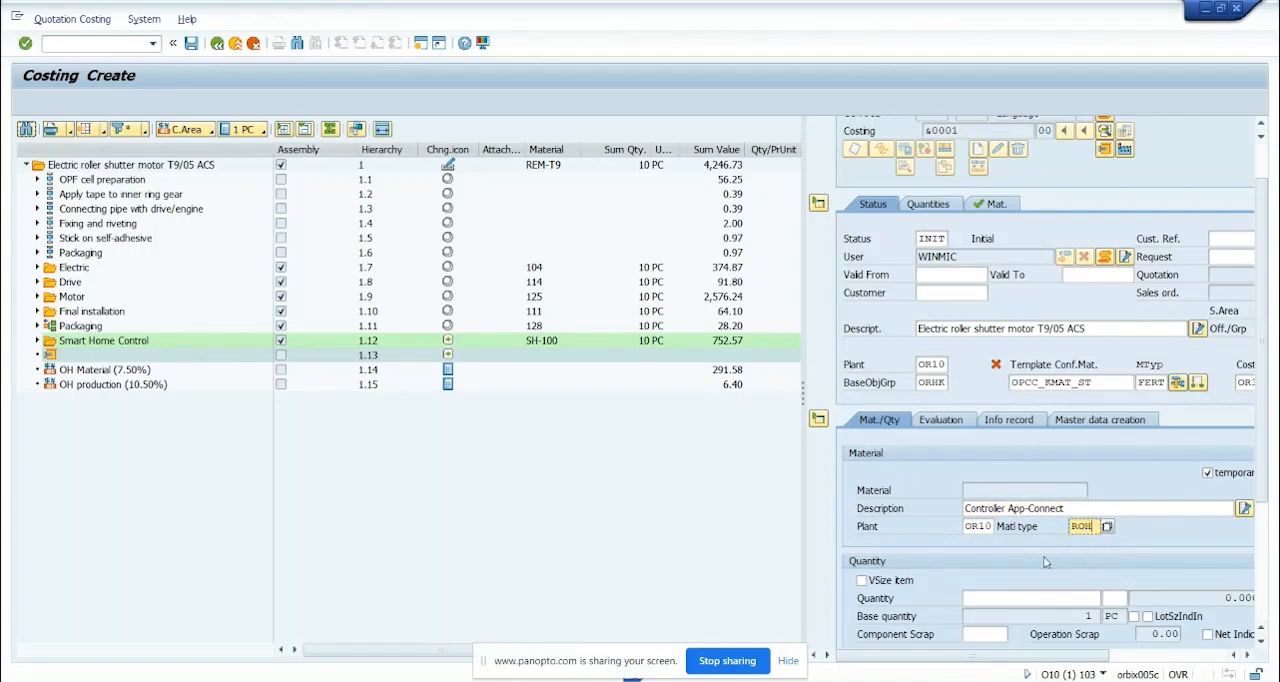
scroll(1070, 558, down, 2)
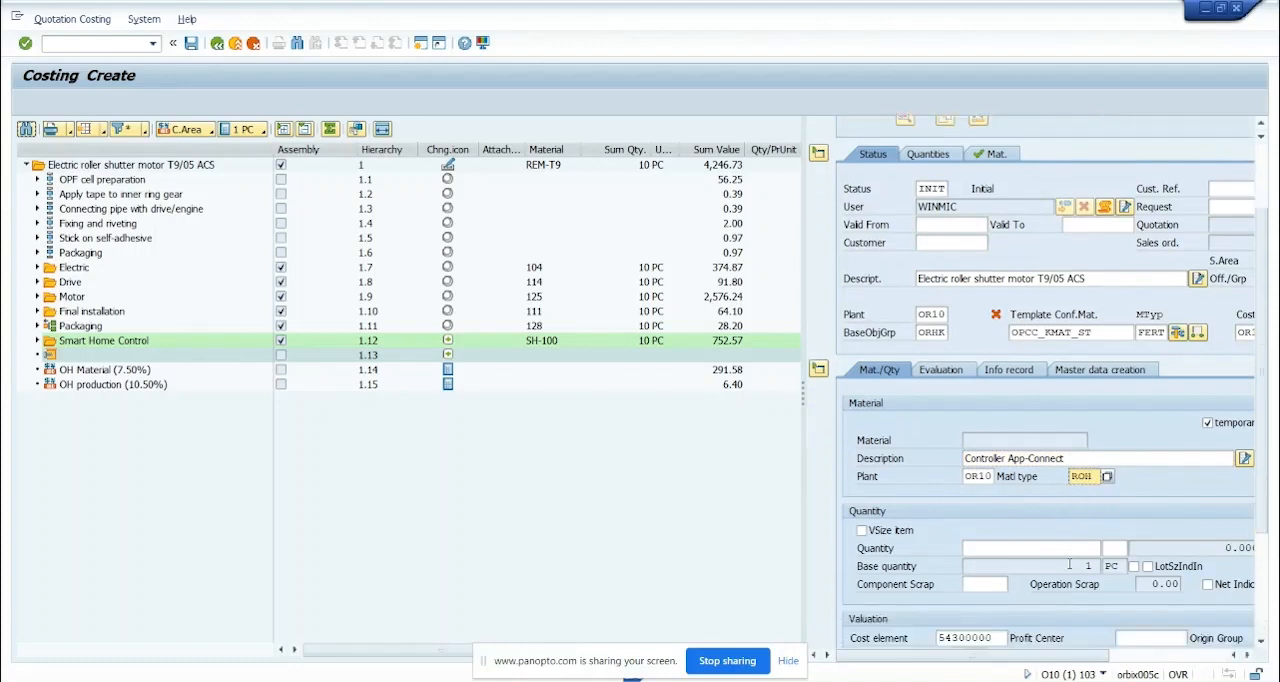
scroll(1069, 565, down, 3)
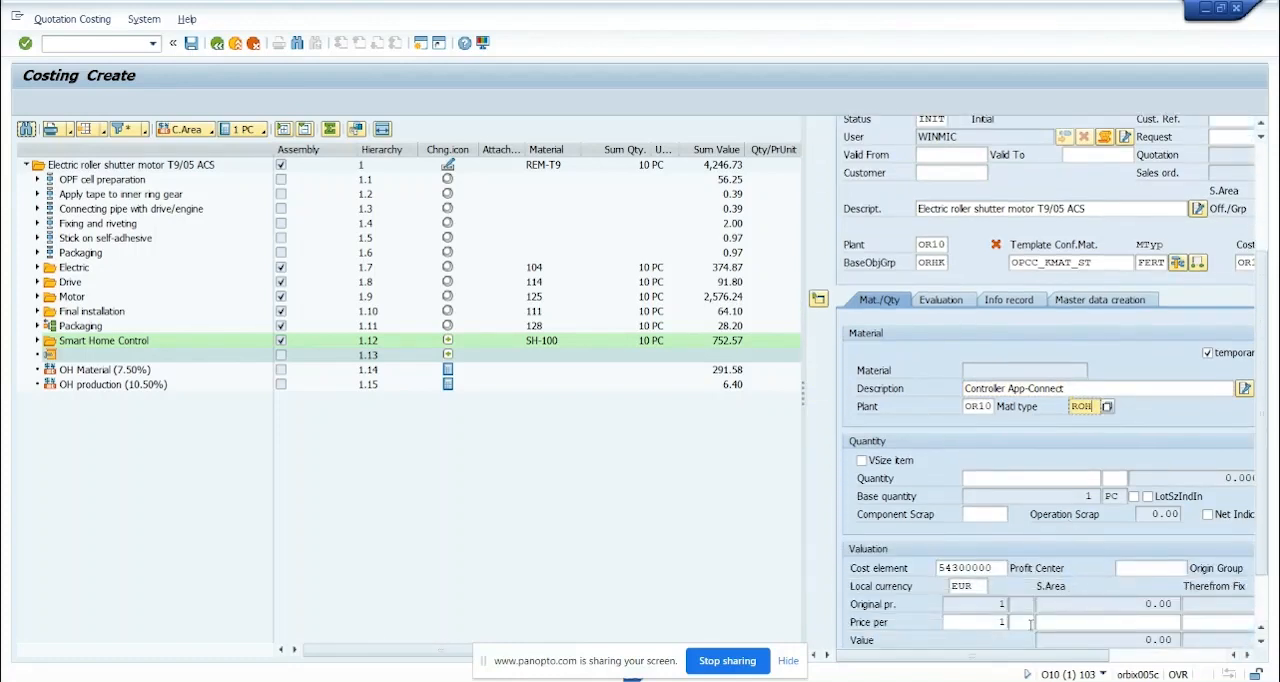
click(1022, 623)
click(1023, 637)
click(1115, 623)
click(1112, 636)
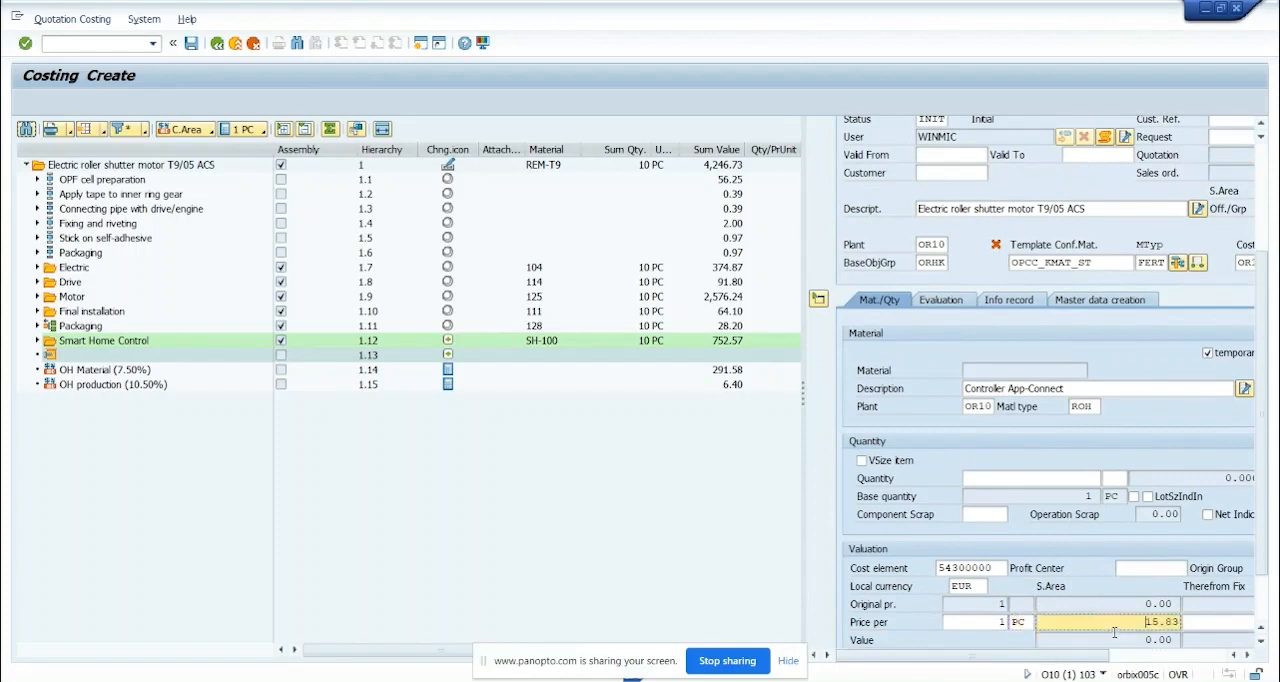
Set the Controller App-Connect quantity to 1 PC and confirm the entry
click(1034, 478)
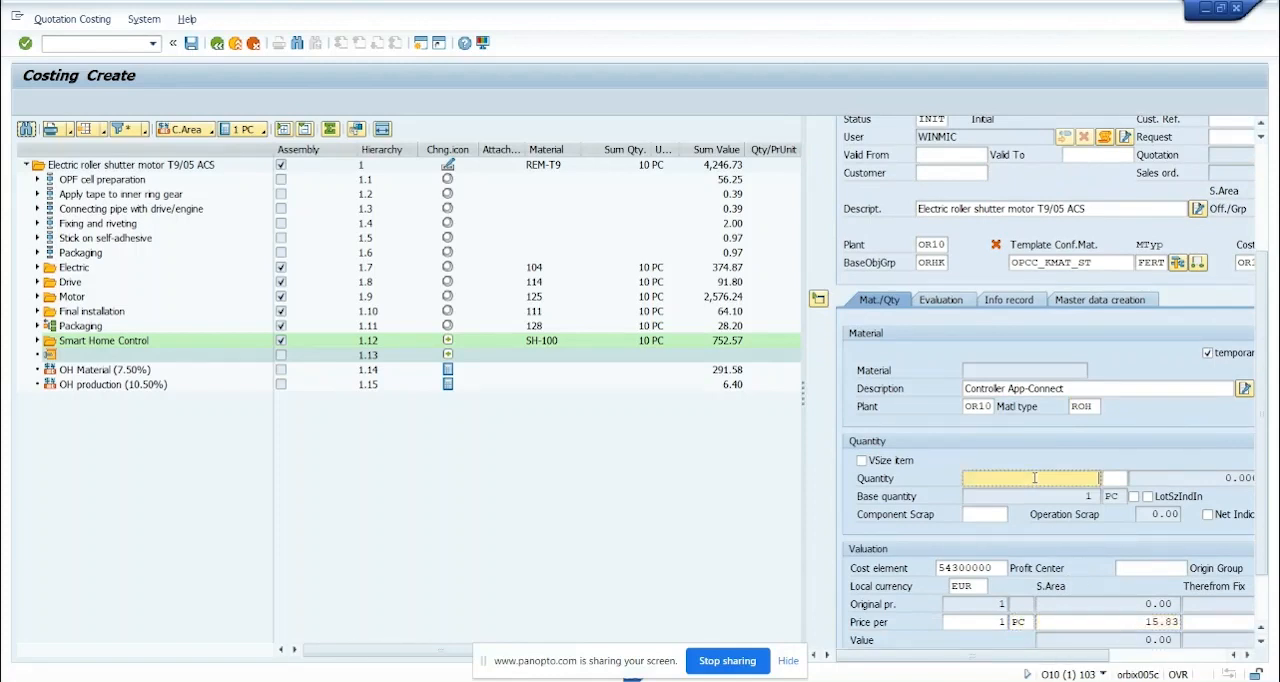
text(1)
click(1115, 481)
text(PC)
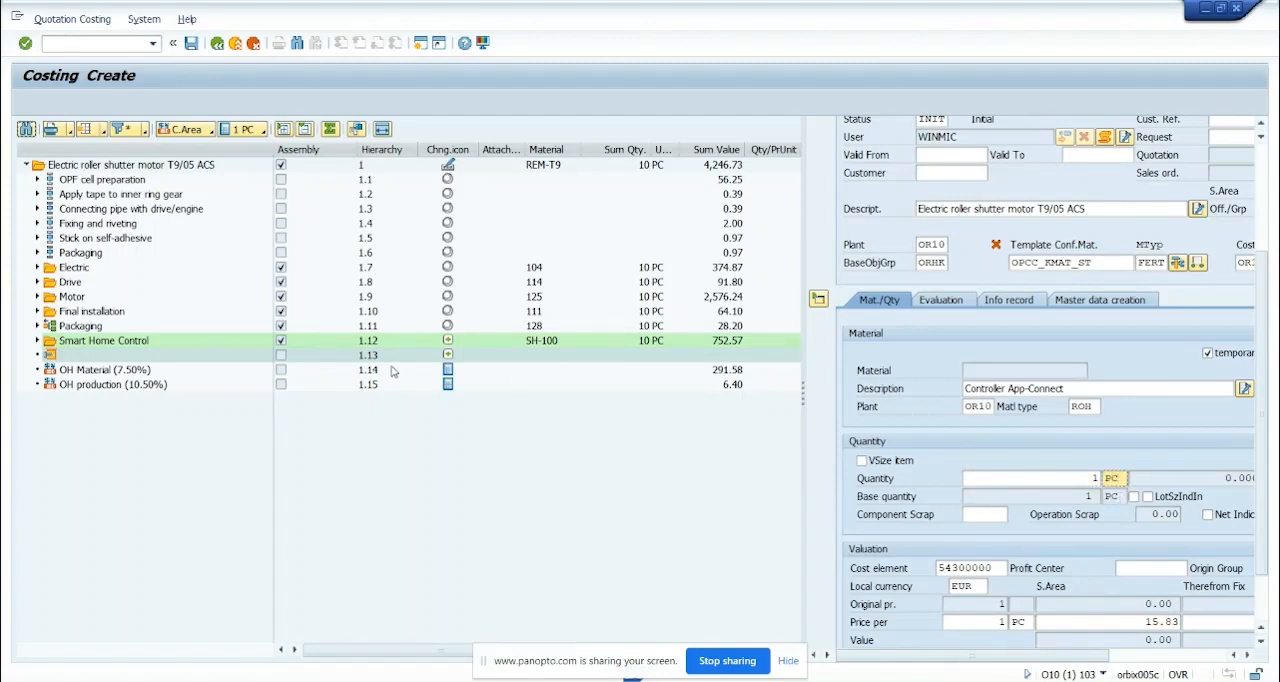
key(Return)
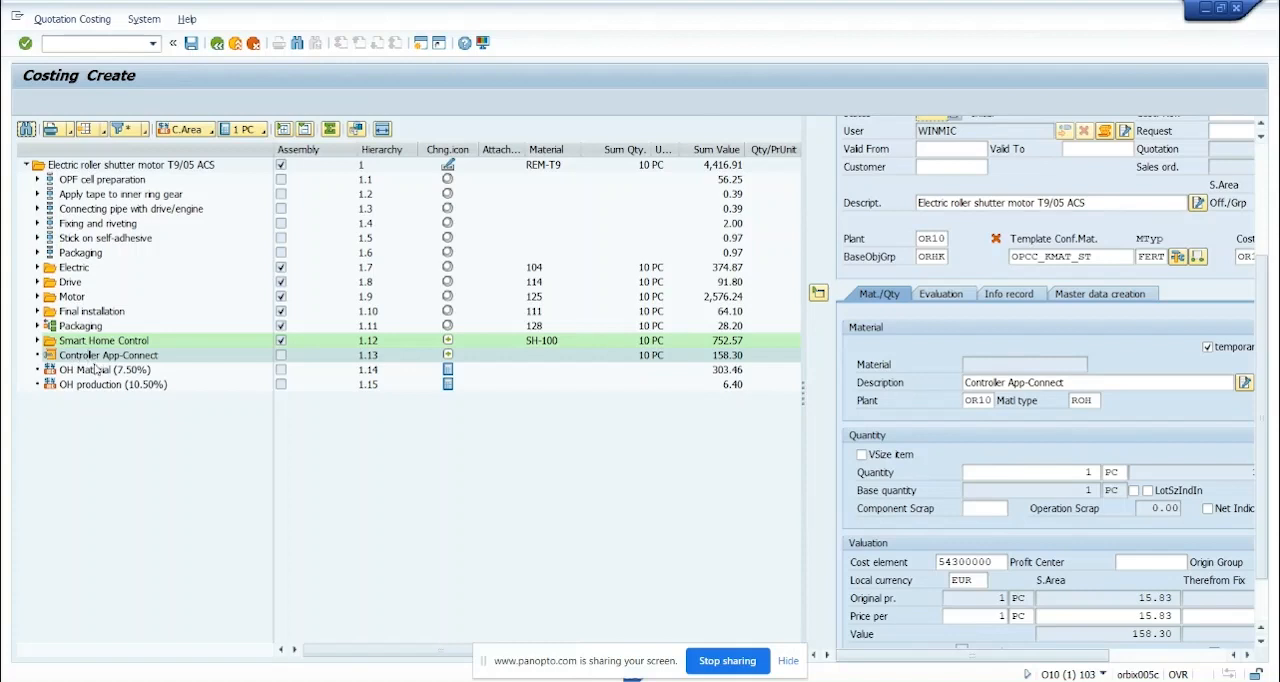
click(76, 362)
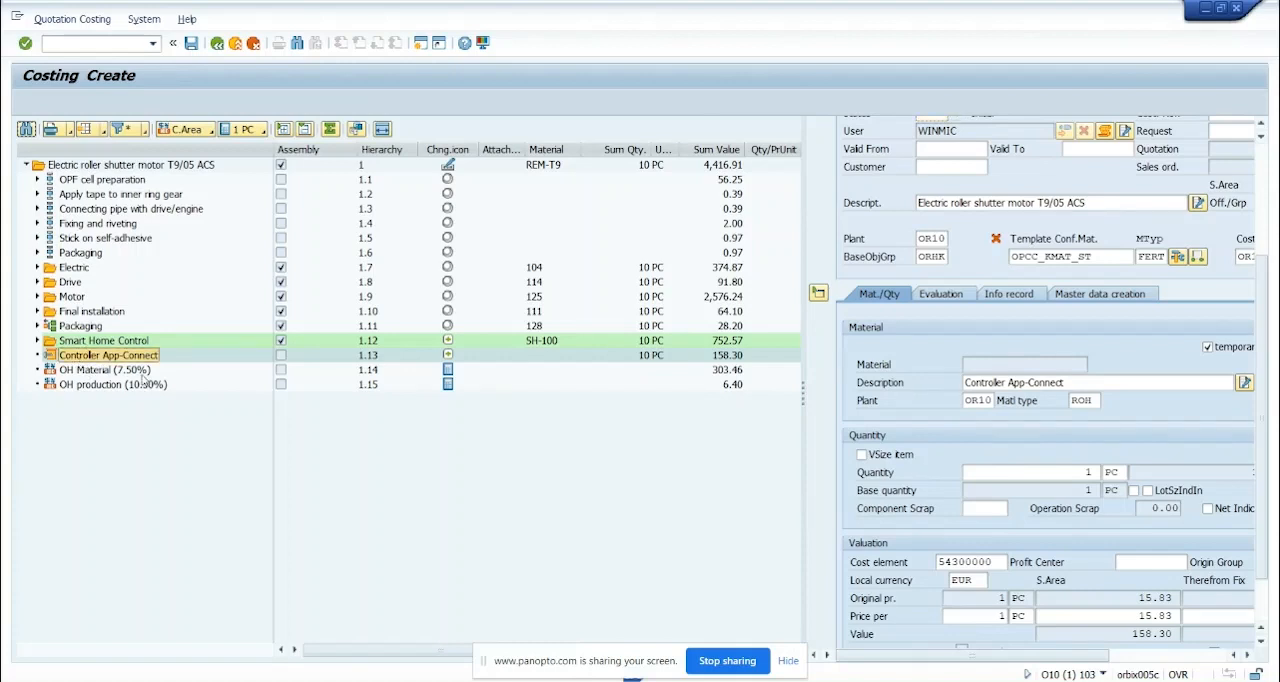
Start adding an operation one level below the roller shutter motor and assign it the MON_FERT work center
right_click(153, 167)
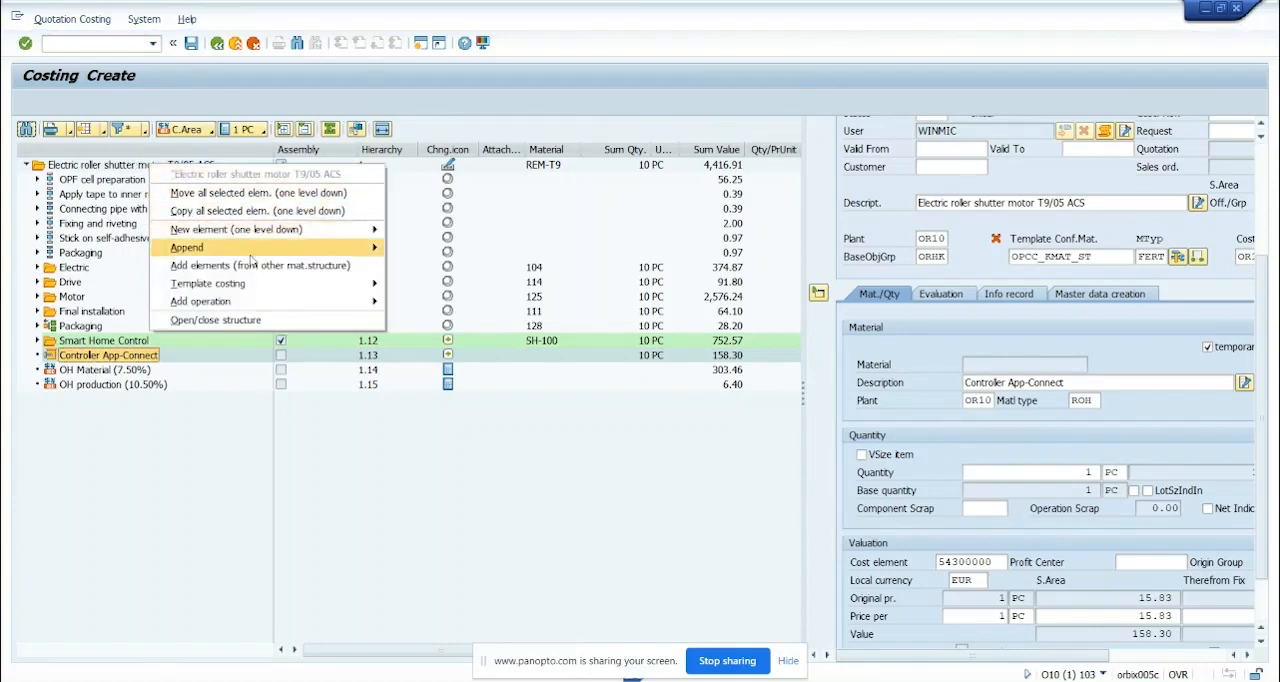
mouse_move(258, 308)
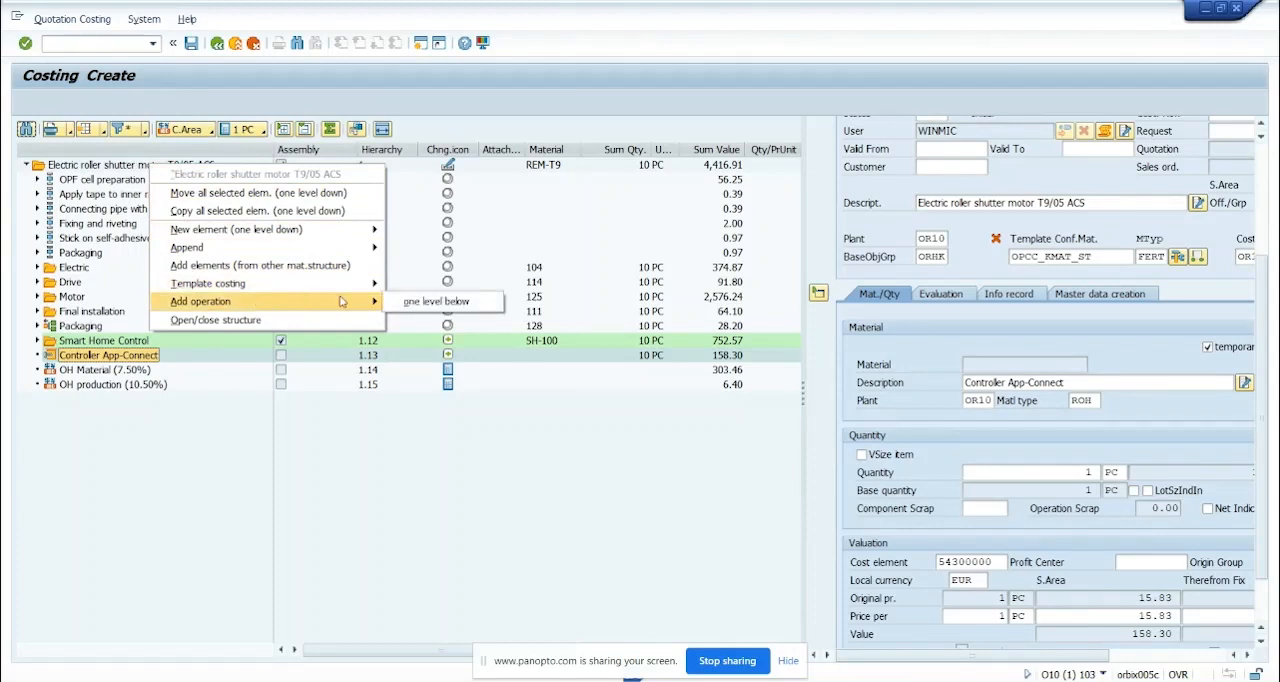
click(418, 301)
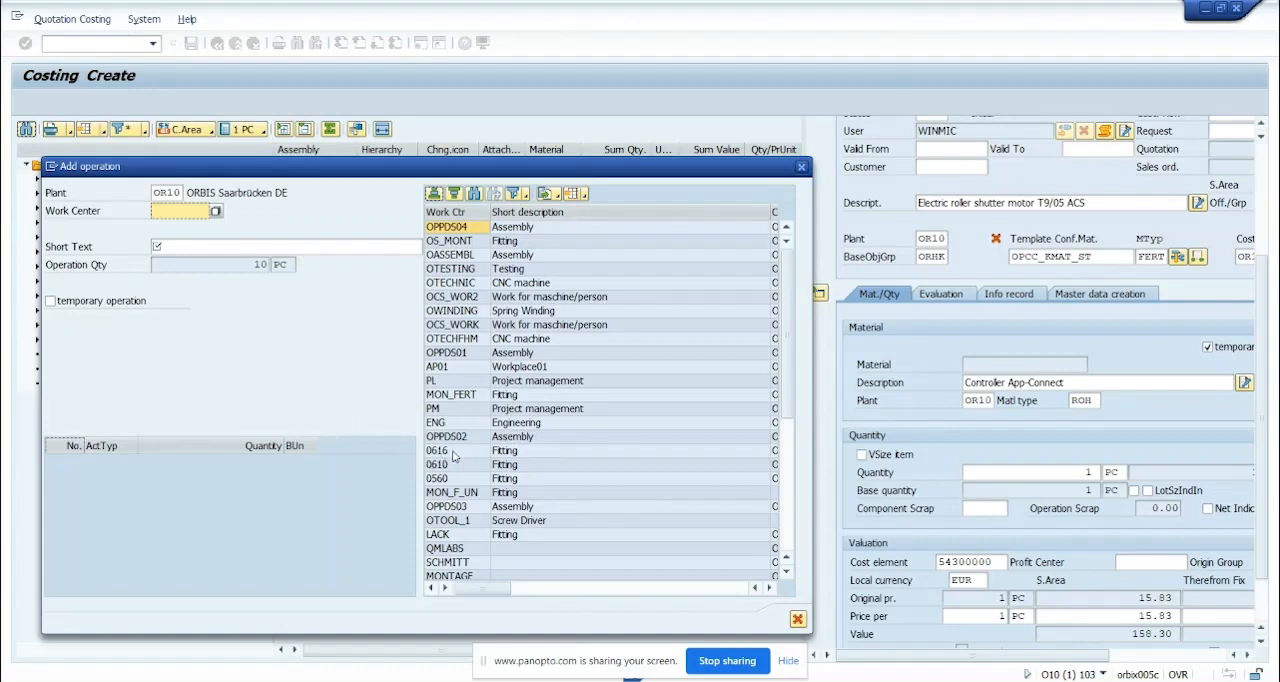
scroll(455, 408, down, 2)
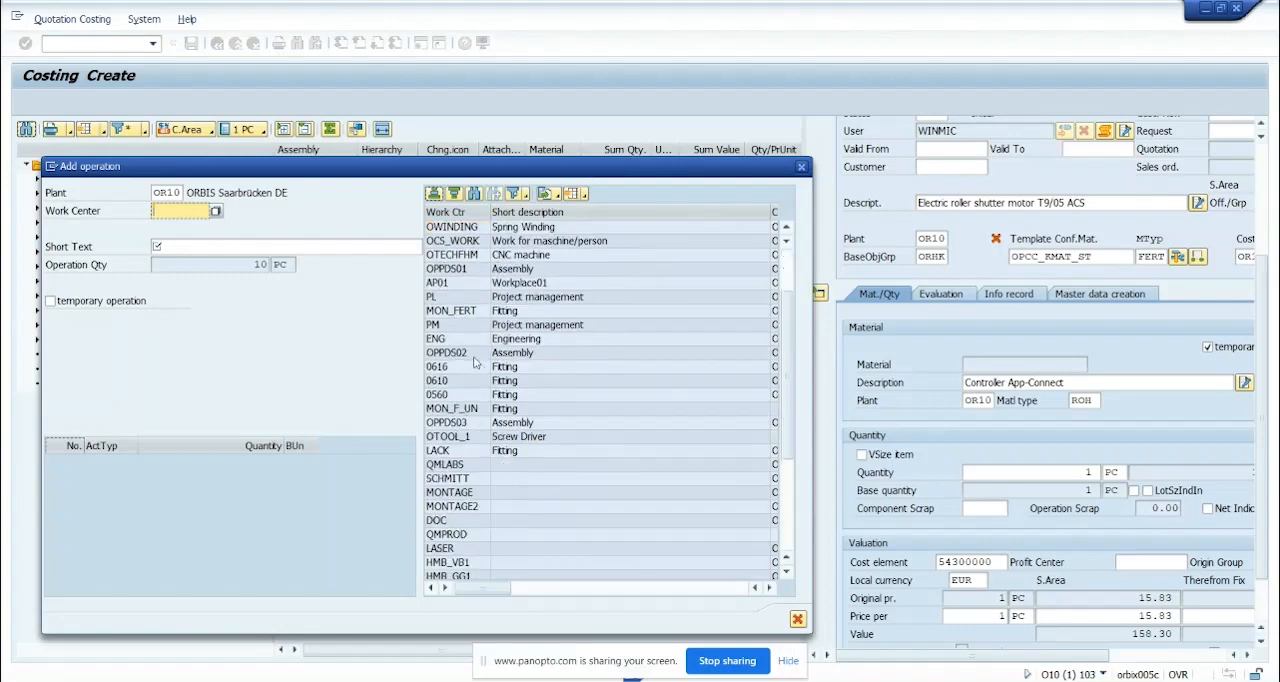
scroll(474, 410, up, 2)
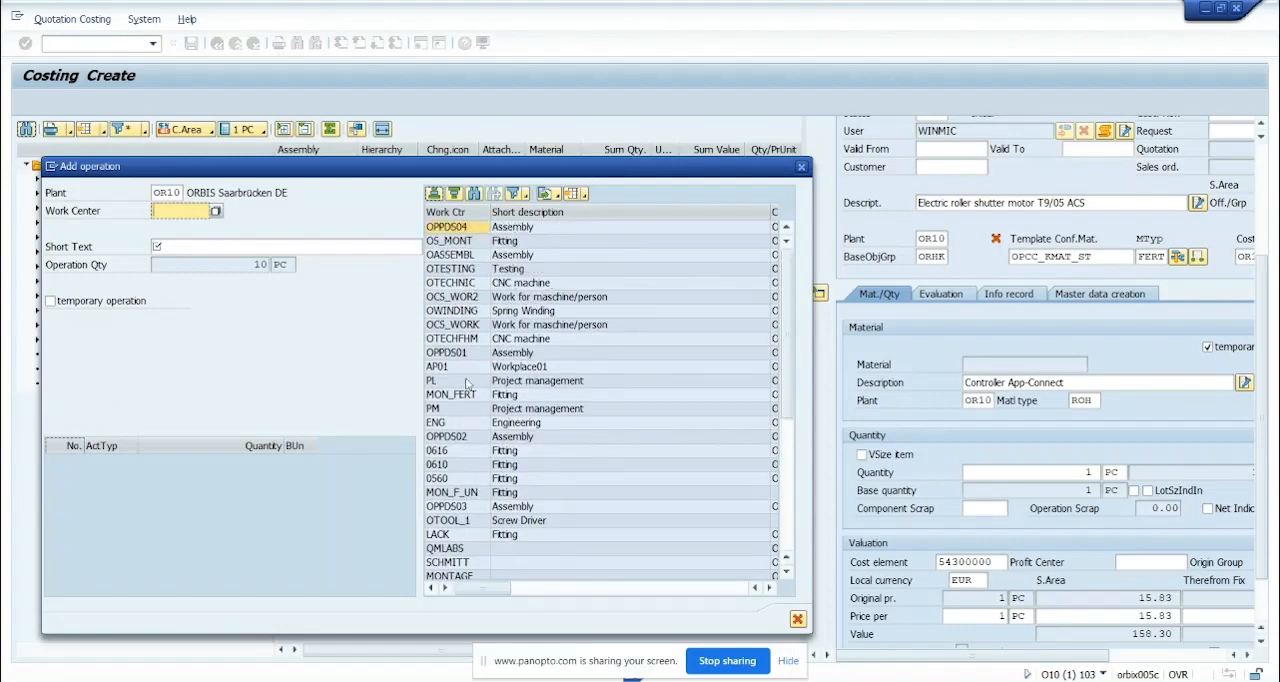
click(470, 395)
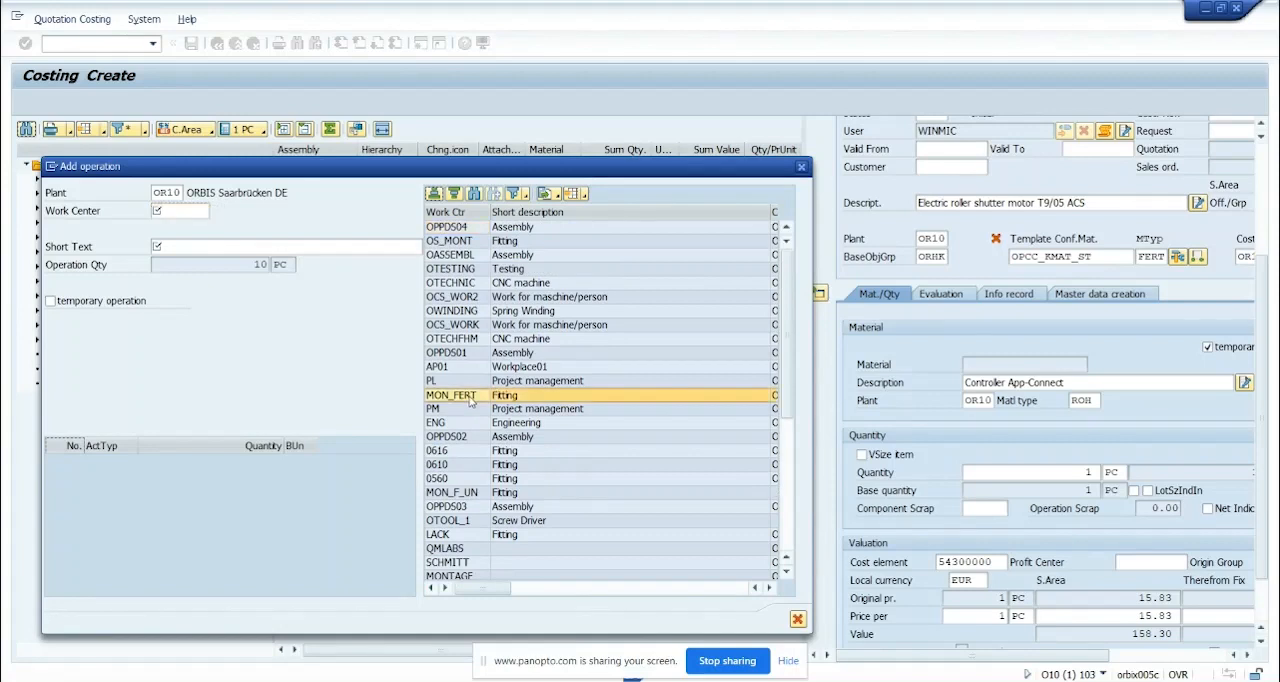
double_click(470, 398)
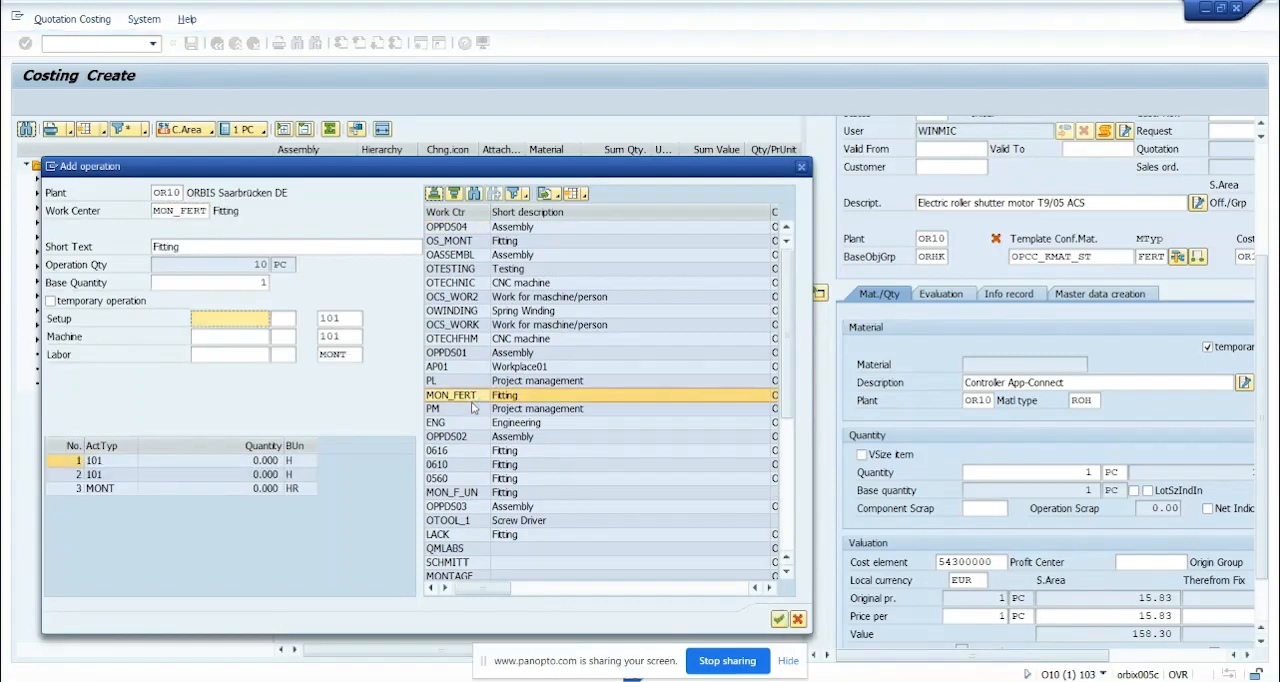
Name the new operation App Connect, enter 30 for setup and 10 for labor, and add it to the costing
drag(198, 249, 138, 252)
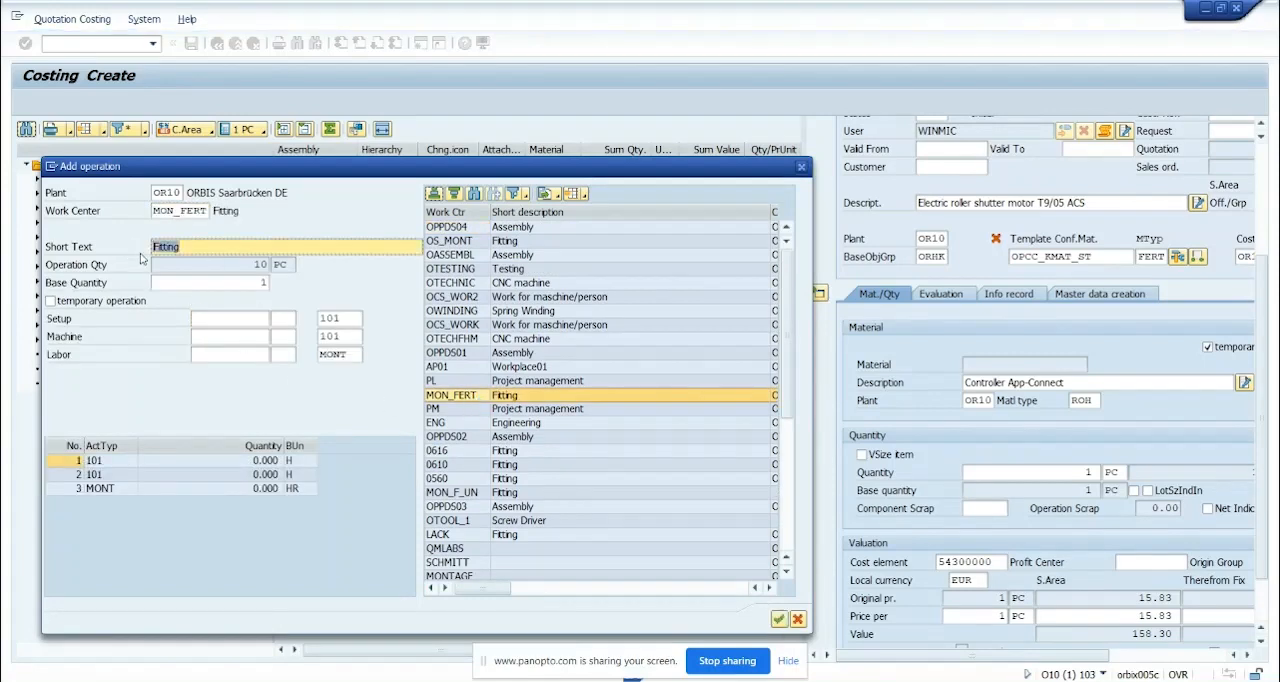
key(BackSpace)
click(197, 265)
click(245, 321)
click(249, 333)
click(245, 355)
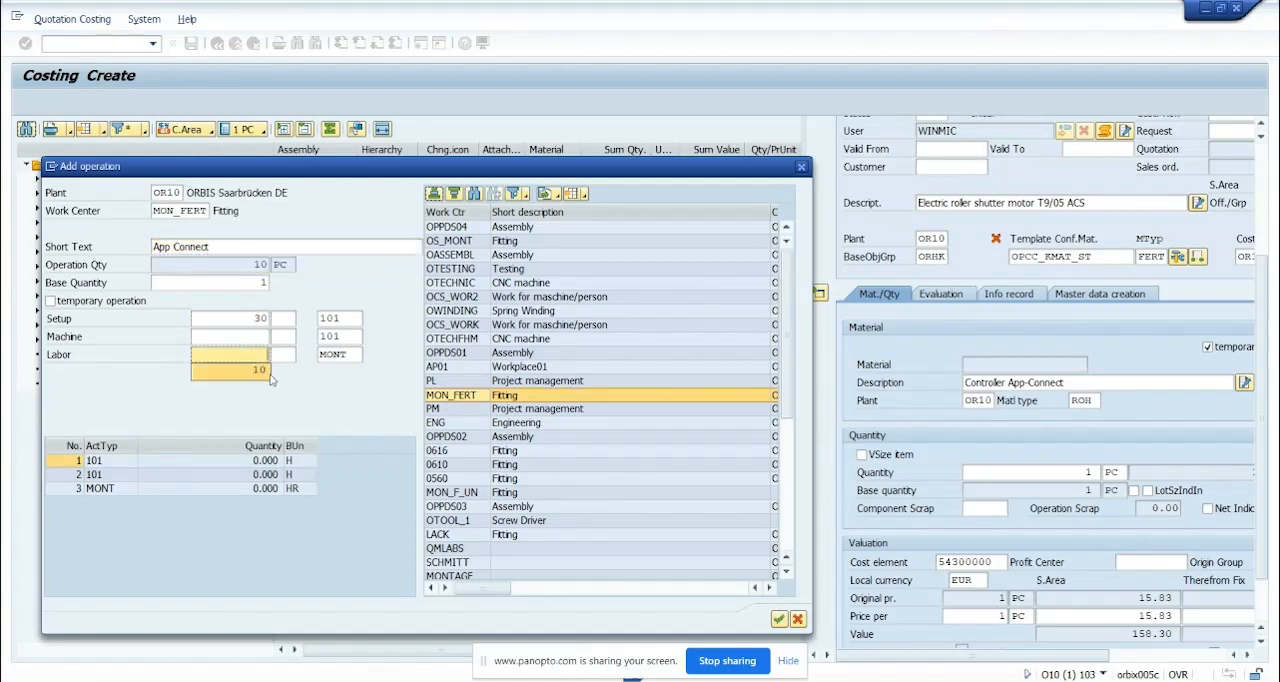
click(272, 372)
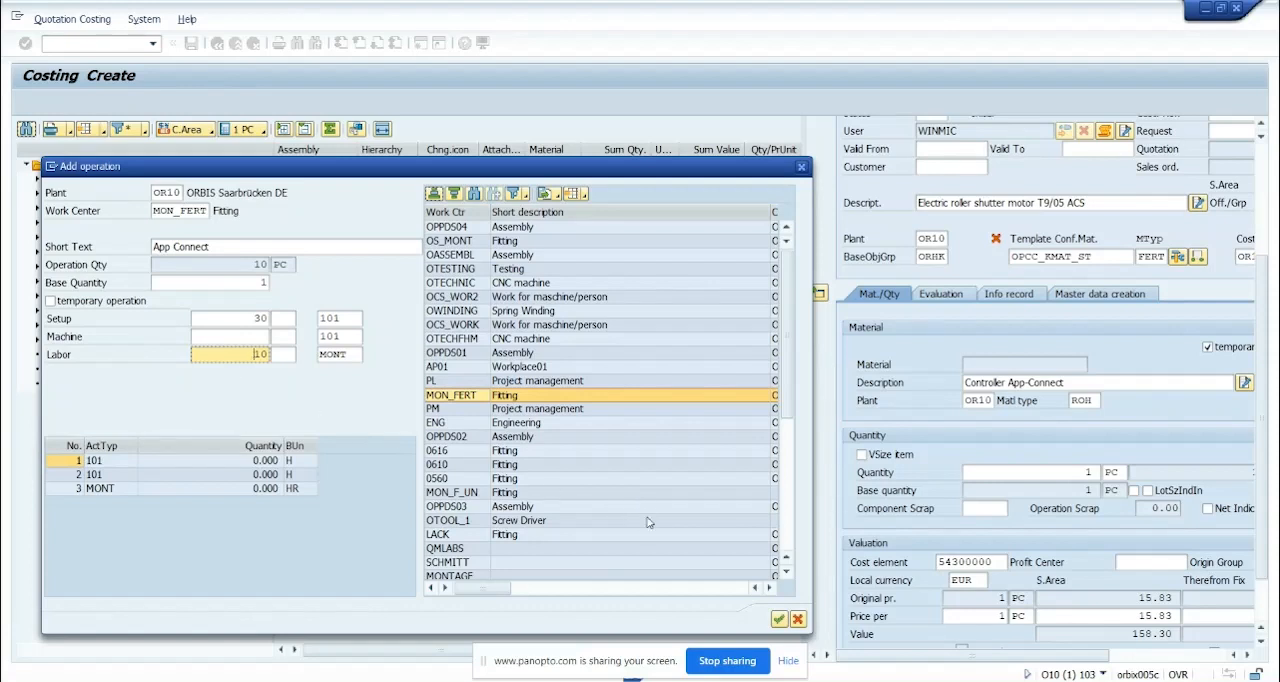
click(776, 619)
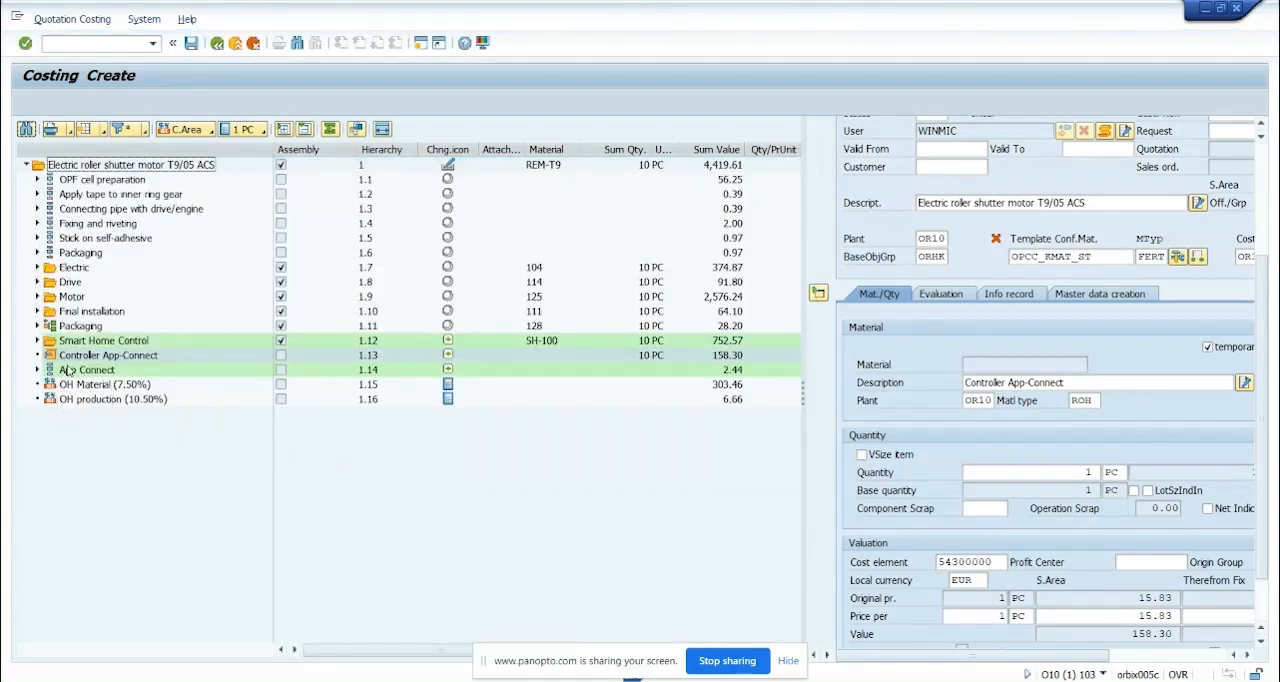
Move the App Connect operation to directly after OPF cell preparation, on the same level
click(64, 369)
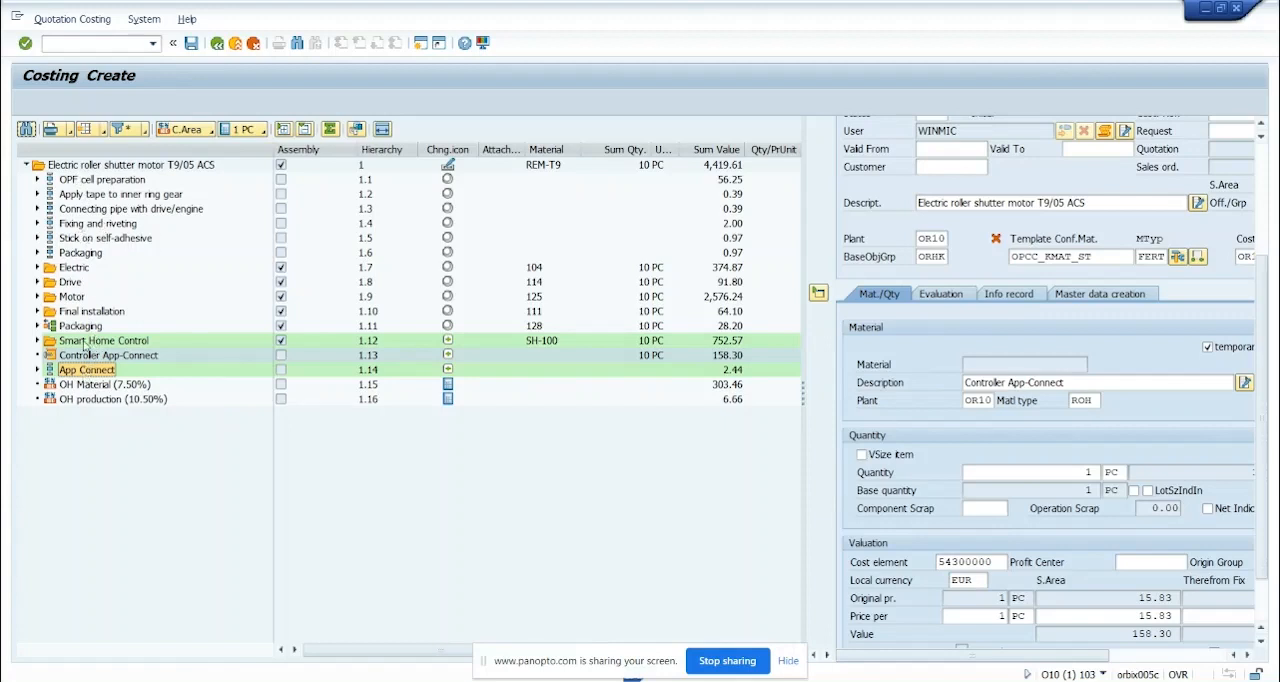
right_click(103, 196)
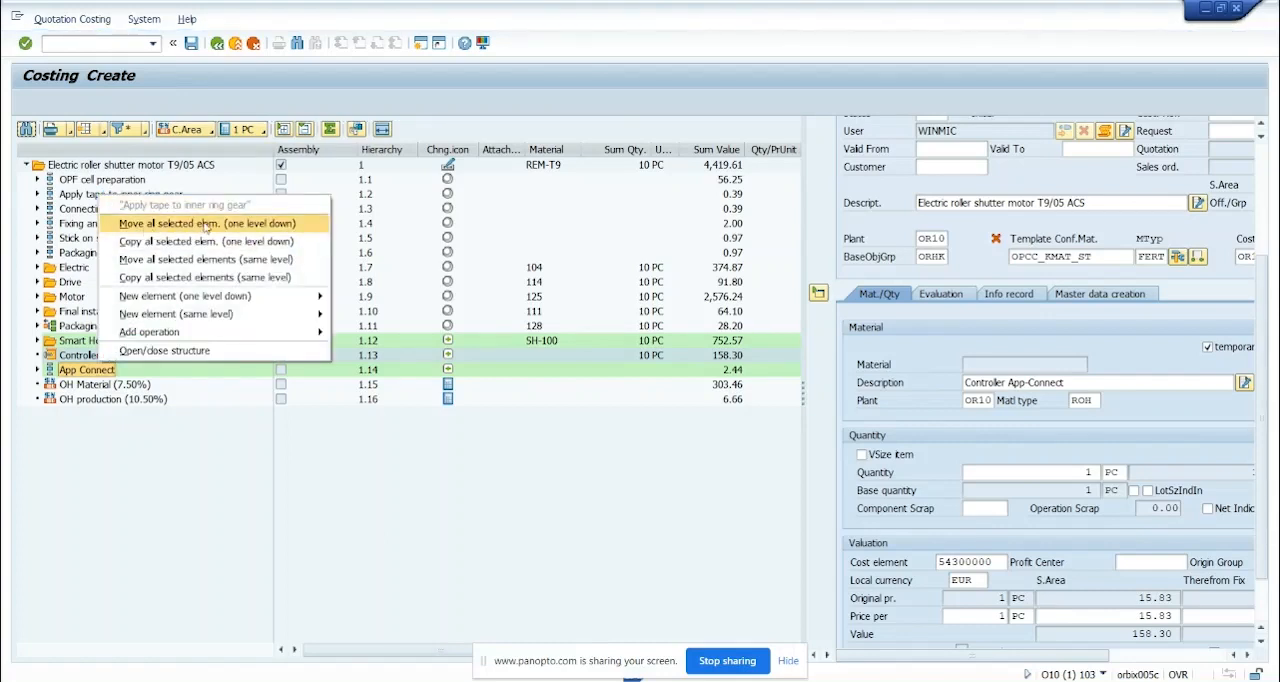
click(238, 263)
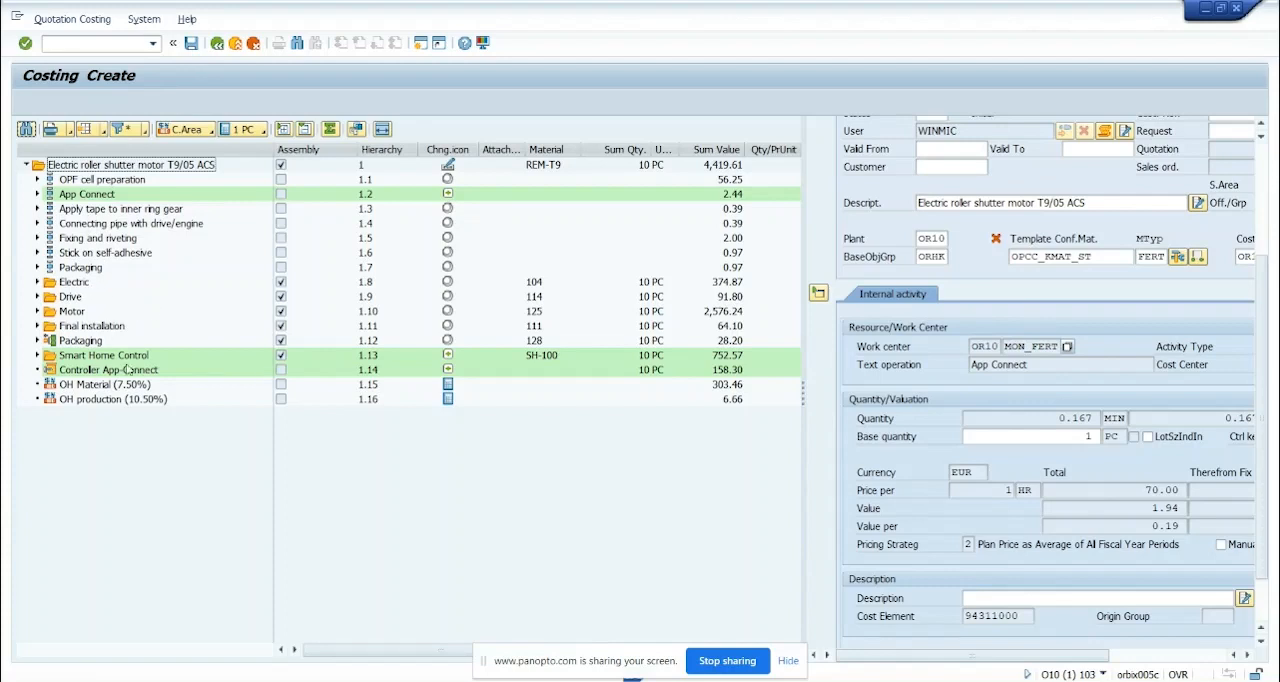
Set the Drive assembly's quantity to 2 PC and confirm it
click(64, 299)
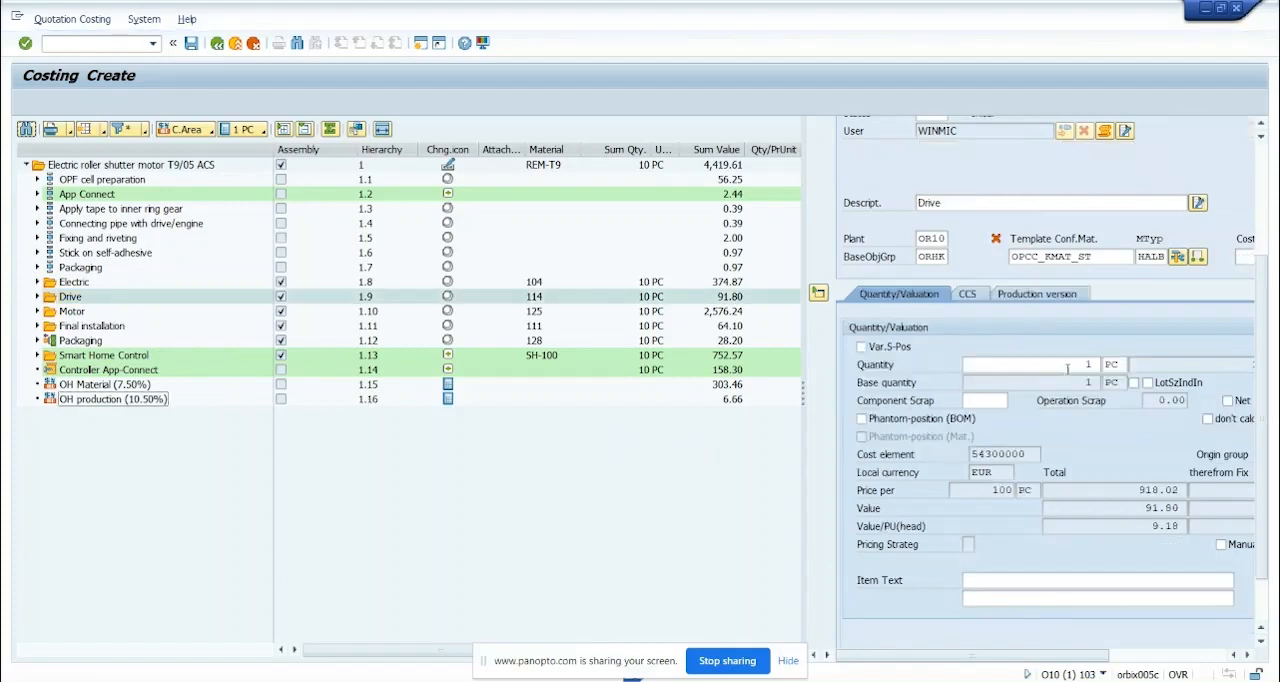
drag(1067, 368, 1109, 370)
text(2)
key(Return)
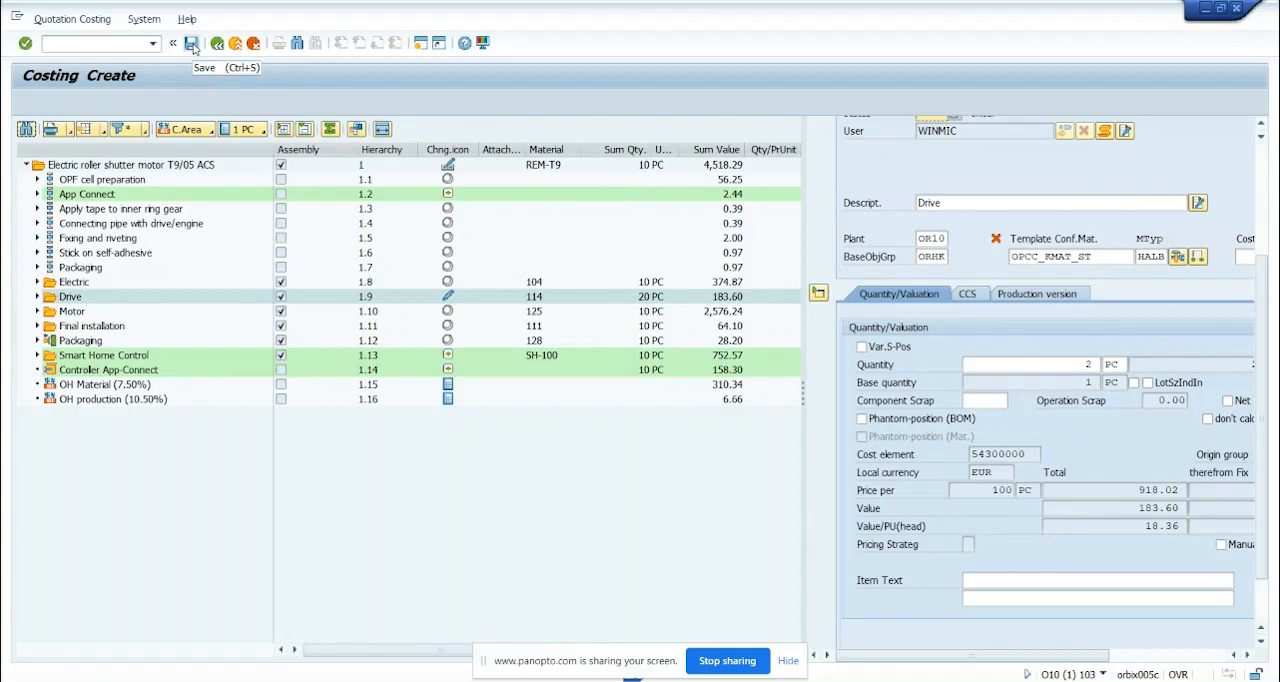
Display the cost component split of the whole roller shutter motor and save the costing
click(170, 166)
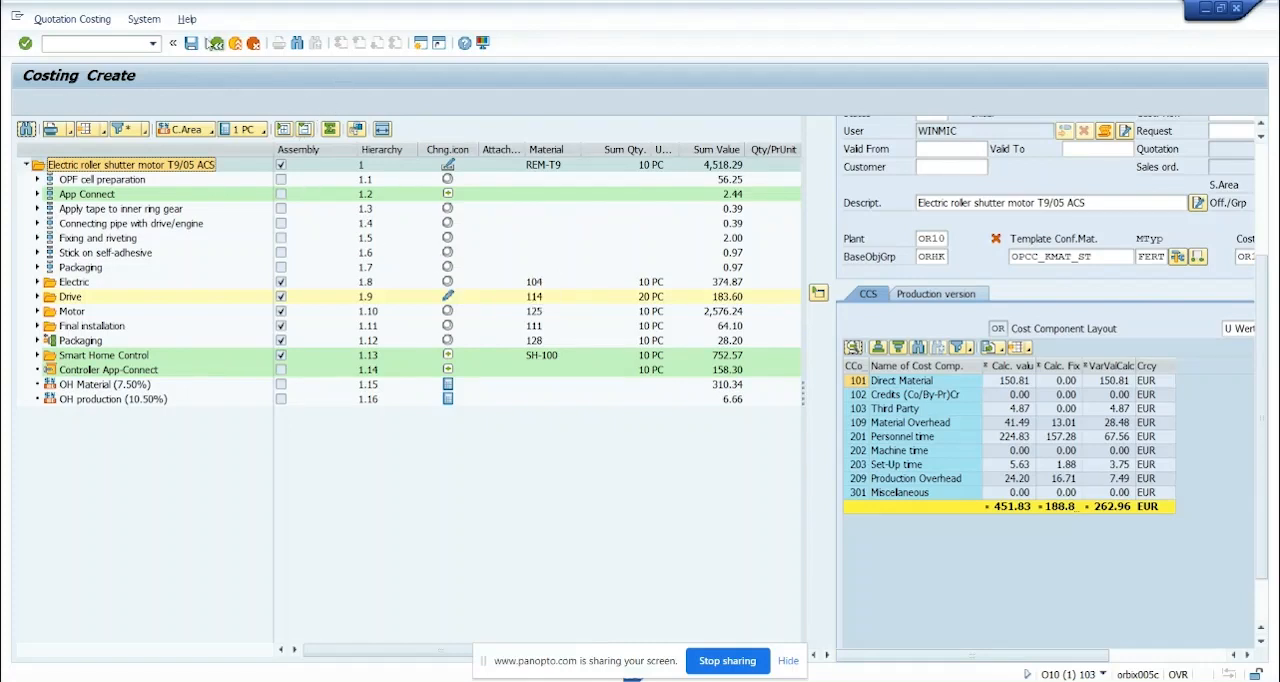
click(190, 43)
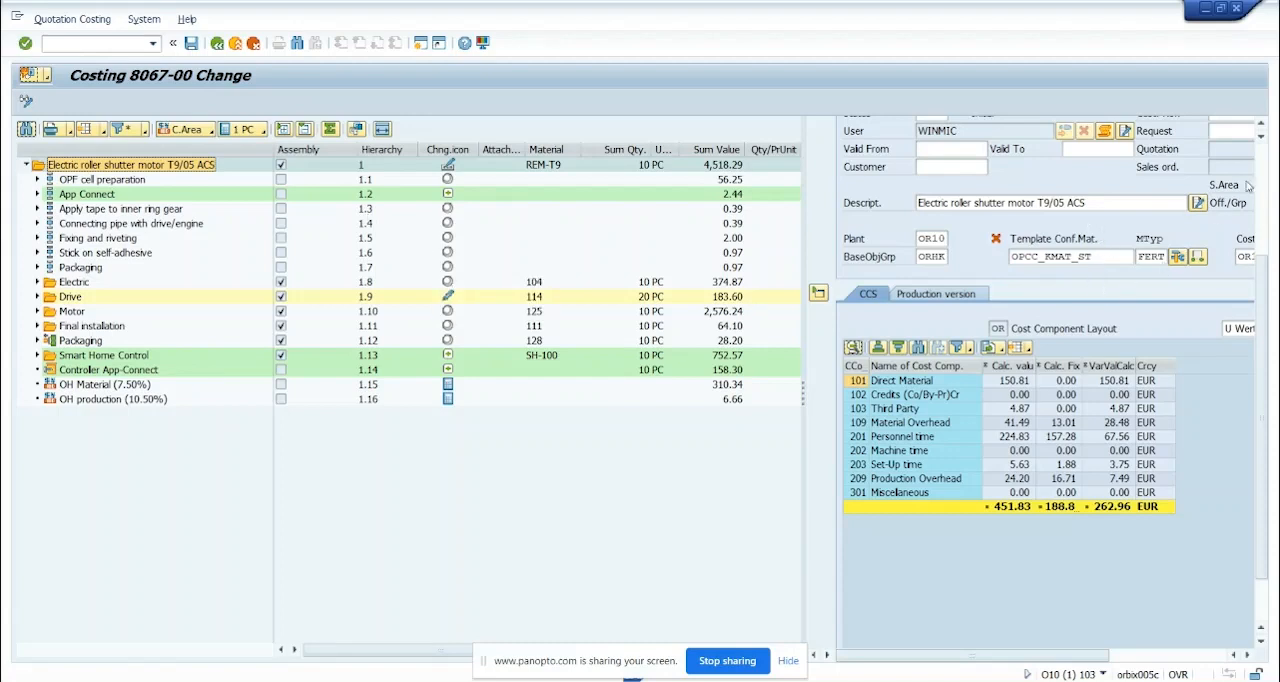
scroll(1263, 170, up, 3)
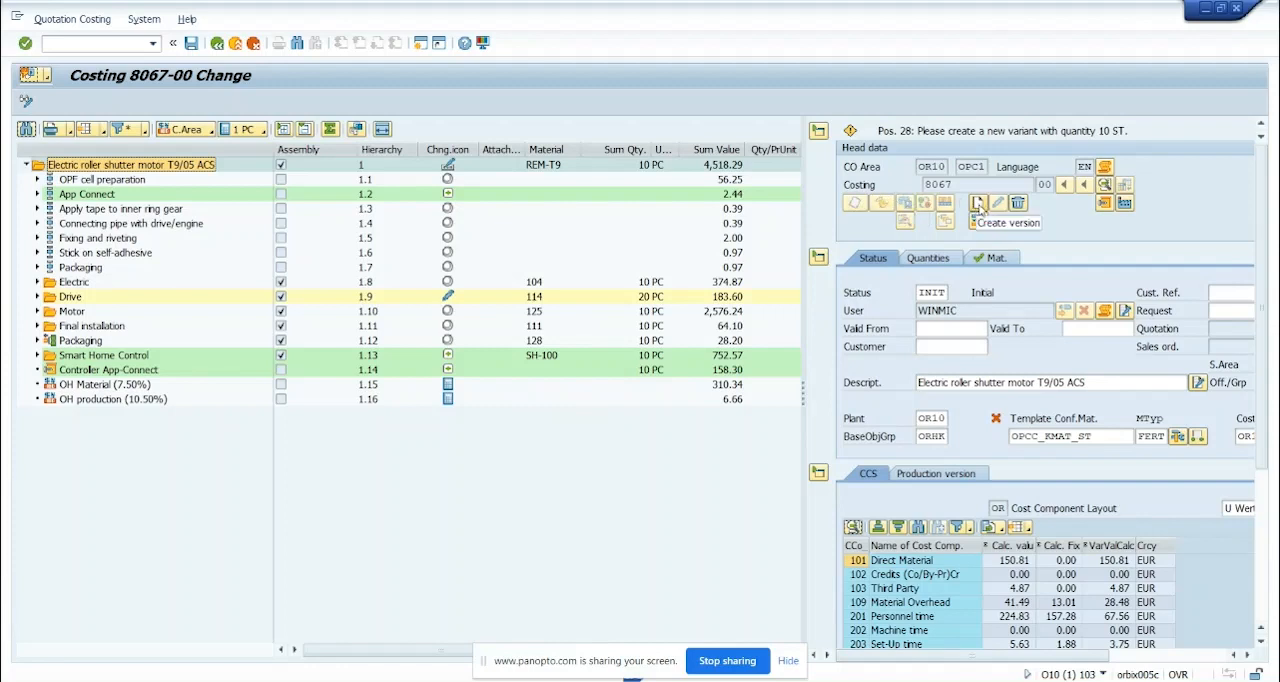
click(978, 203)
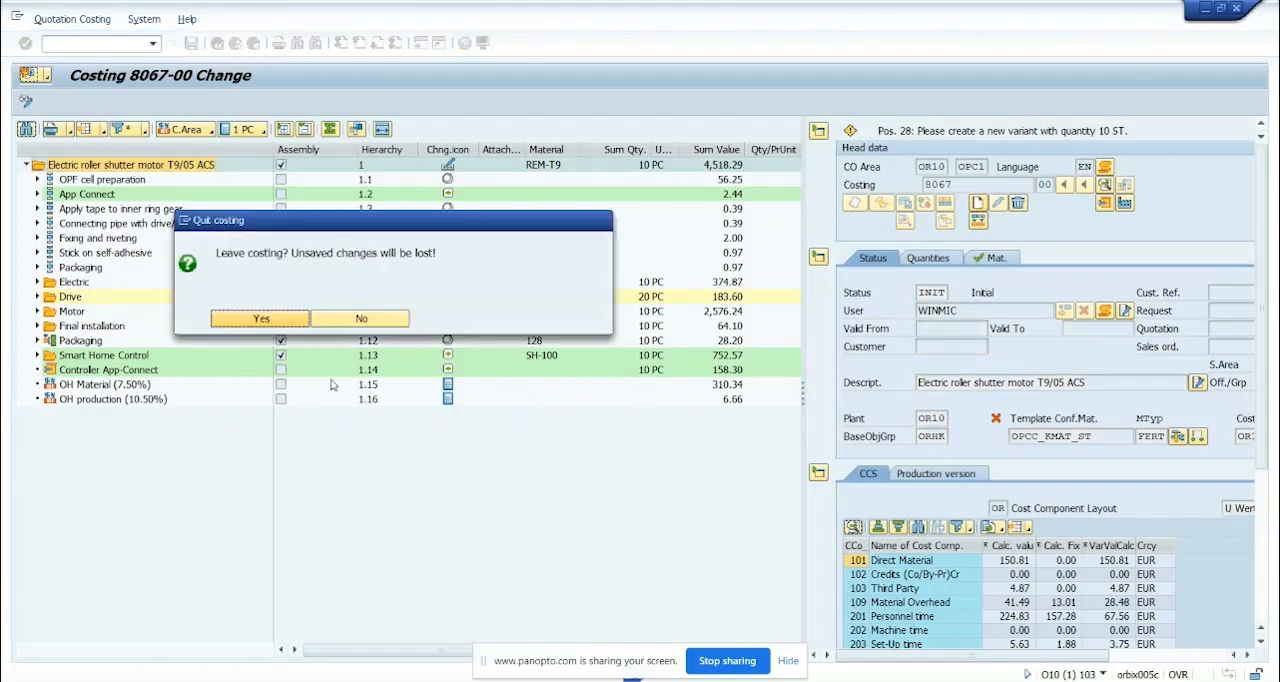
click(370, 320)
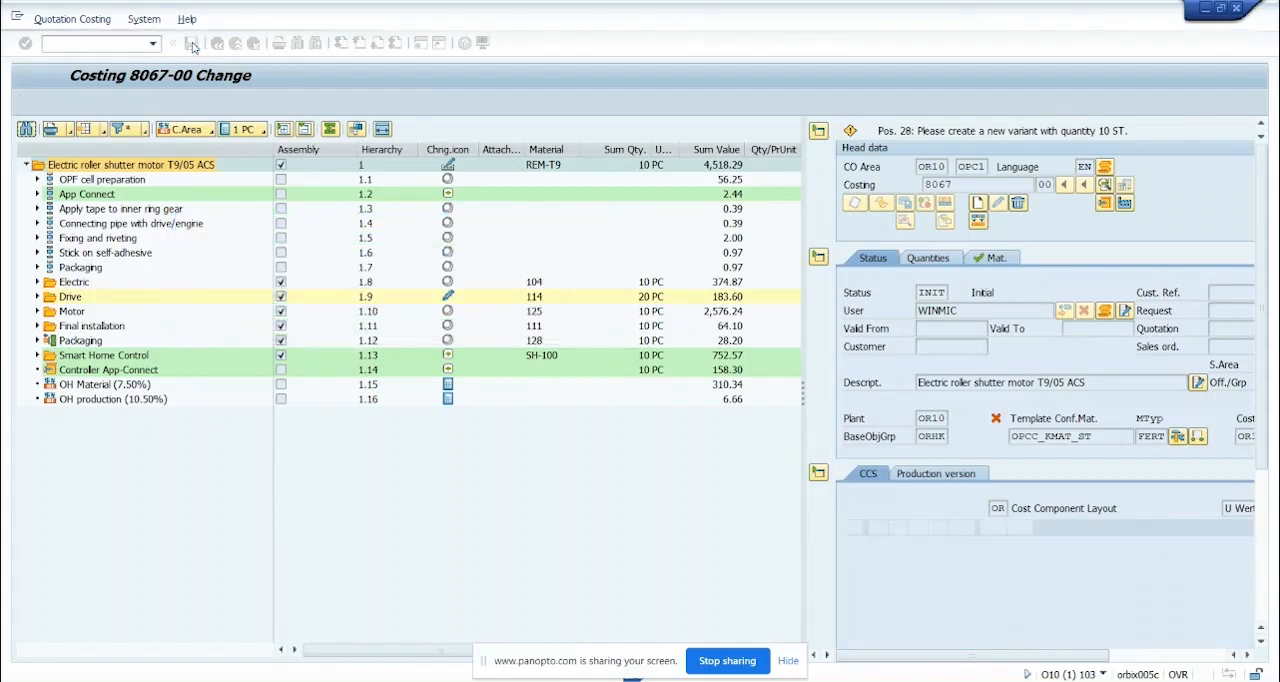
Save the costing again and create a new version of it
click(191, 45)
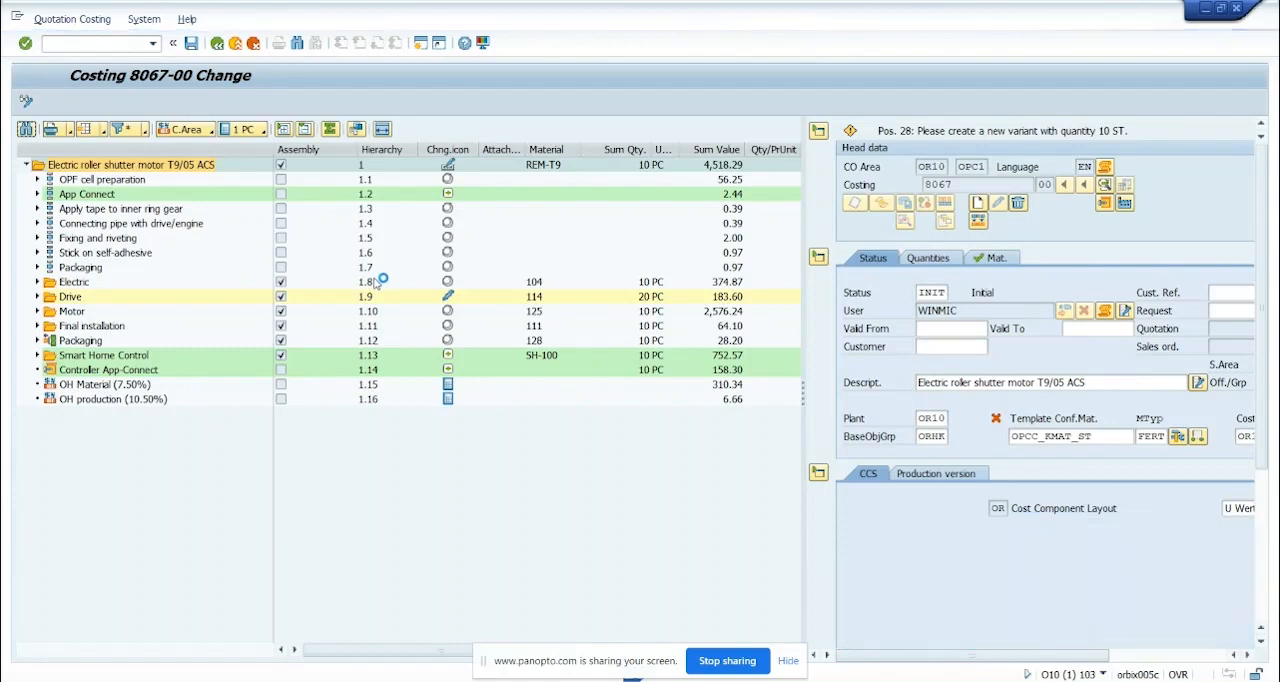
click(977, 204)
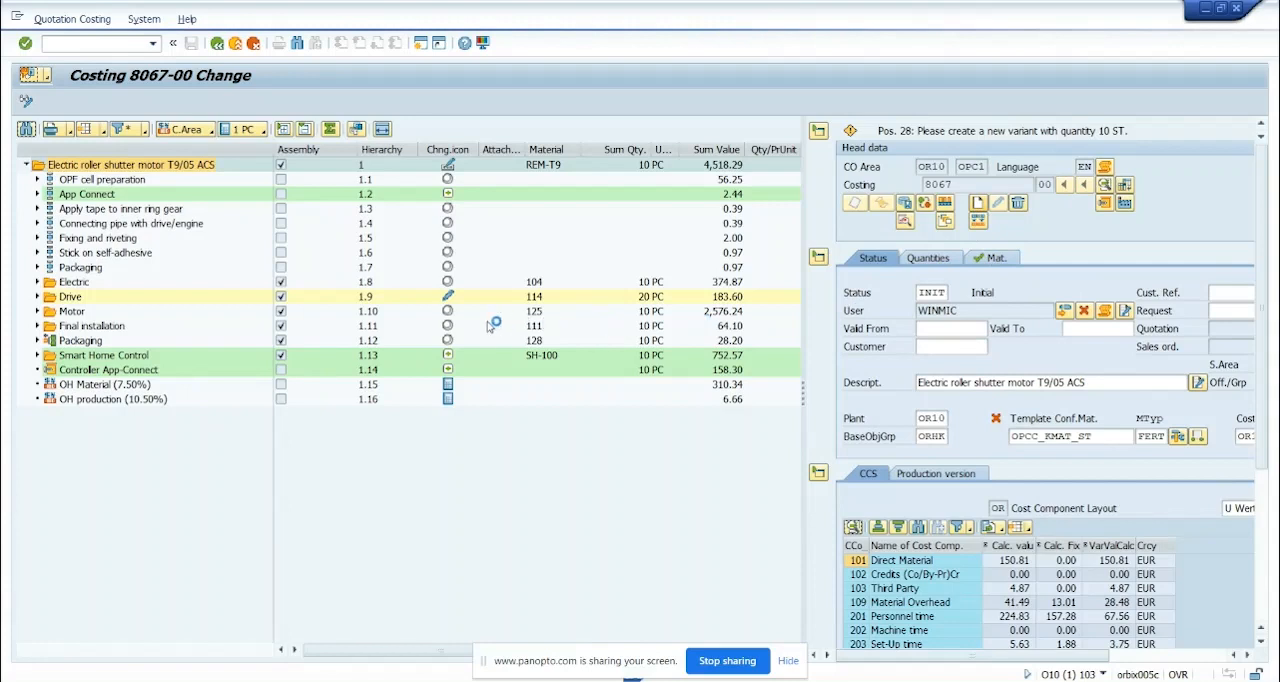
click(557, 315)
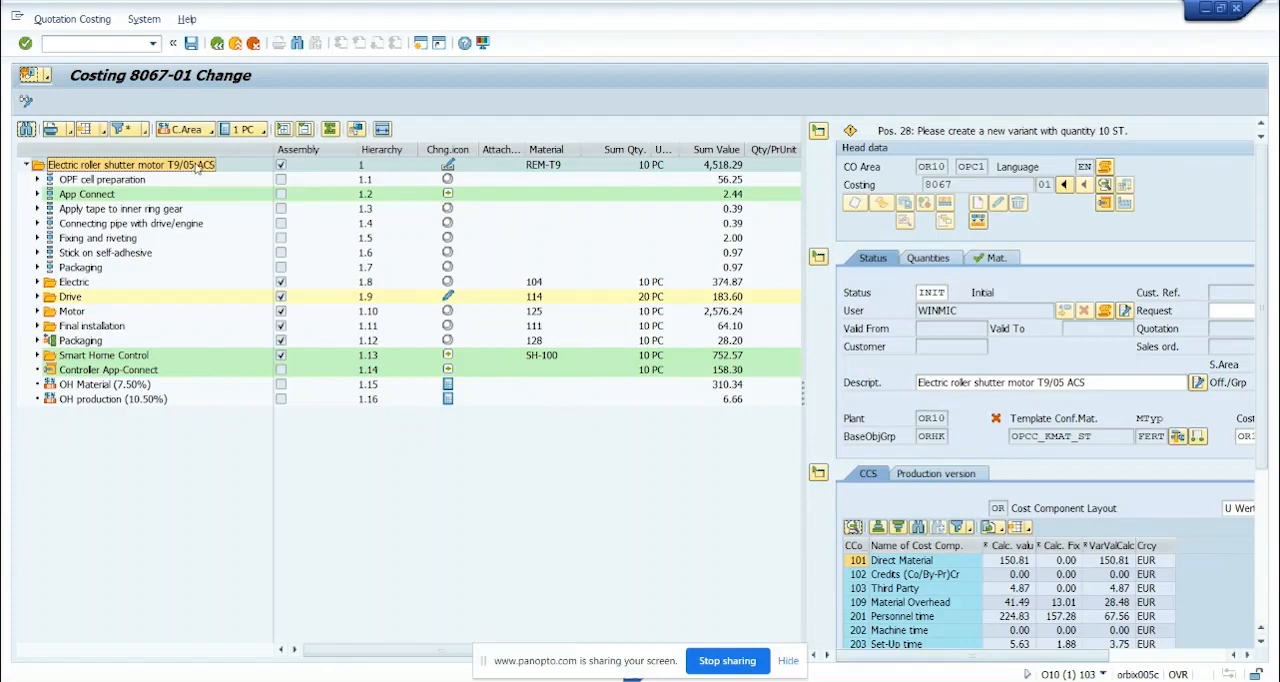
Open the template costing reference product for the whole motor and select the sheet BLECH - 0.75 MM DC01-A under MATERIALS
double_click(197, 168)
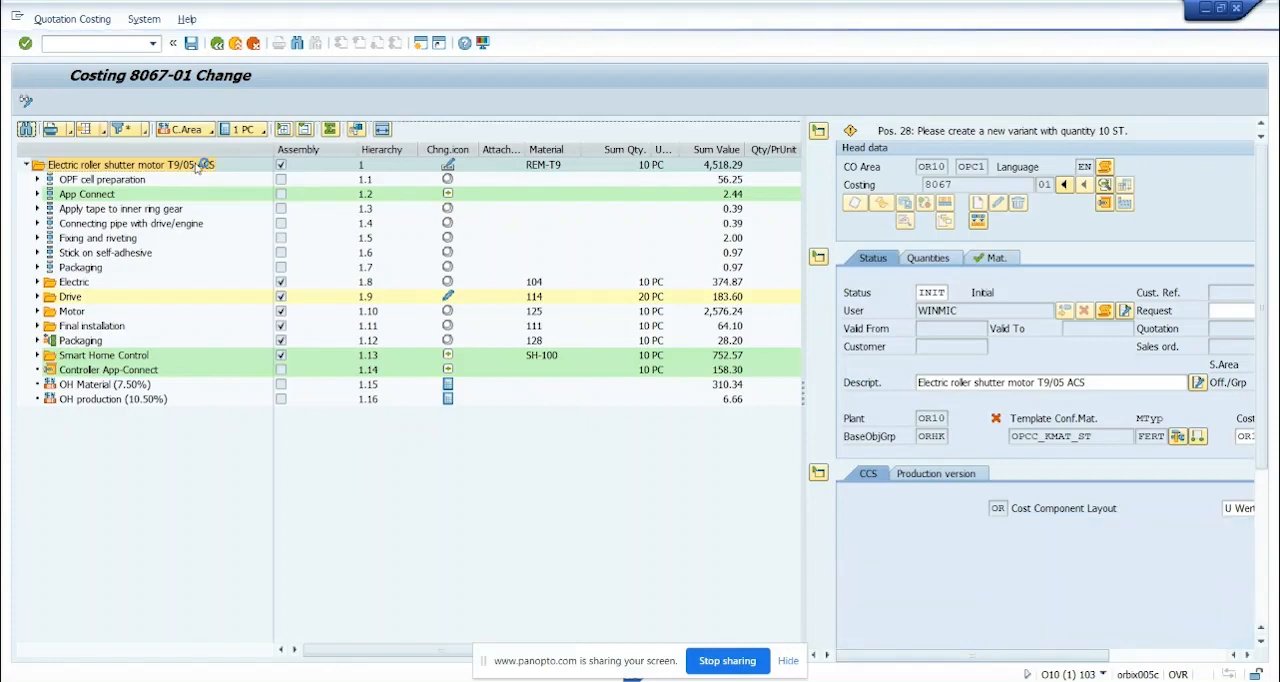
right_click(193, 170)
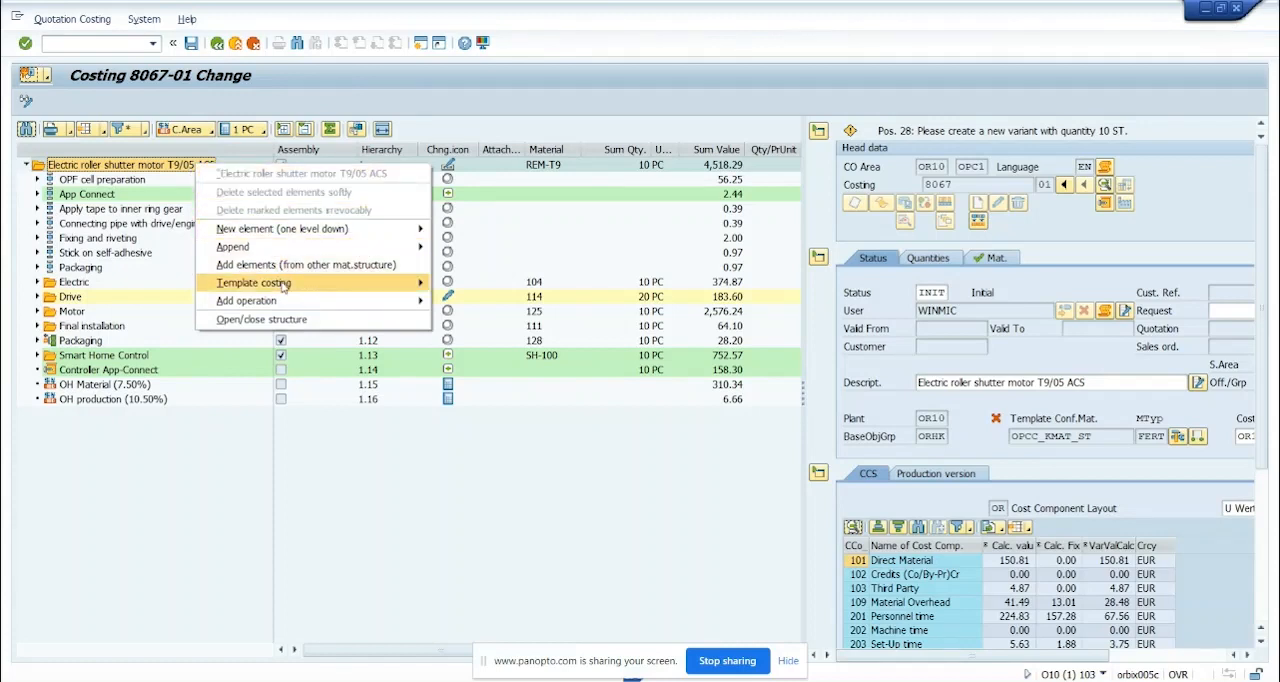
mouse_move(284, 287)
click(453, 288)
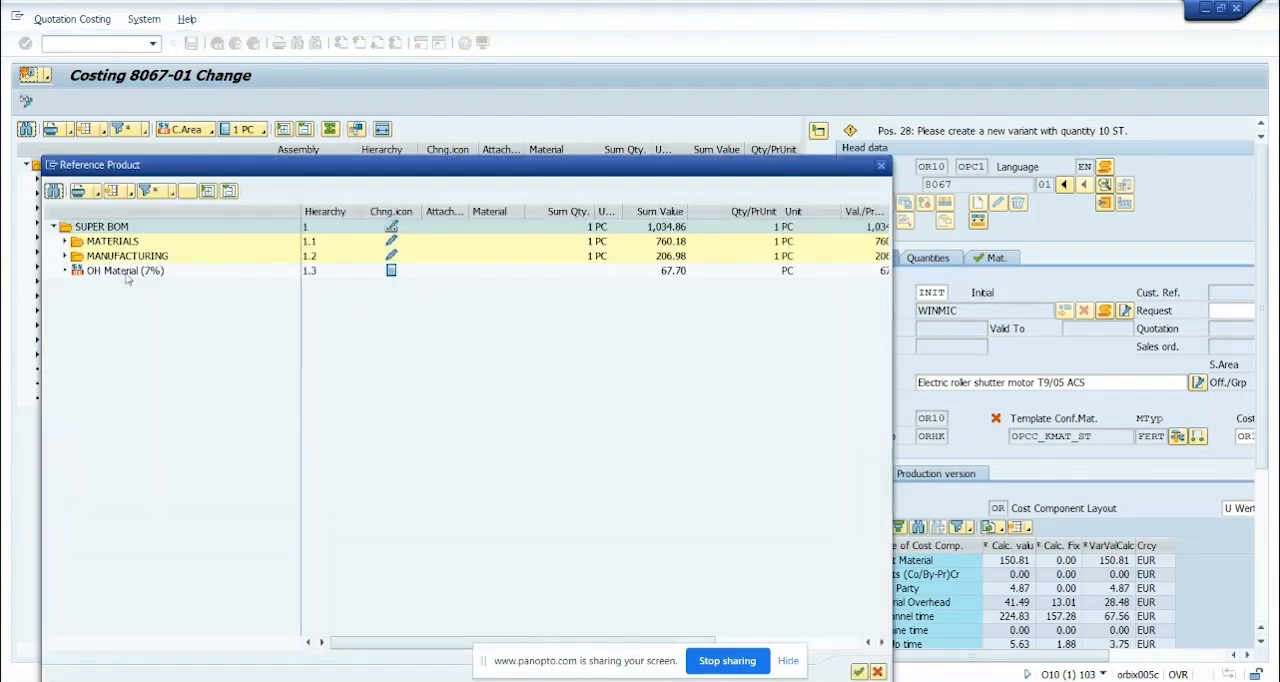
click(65, 242)
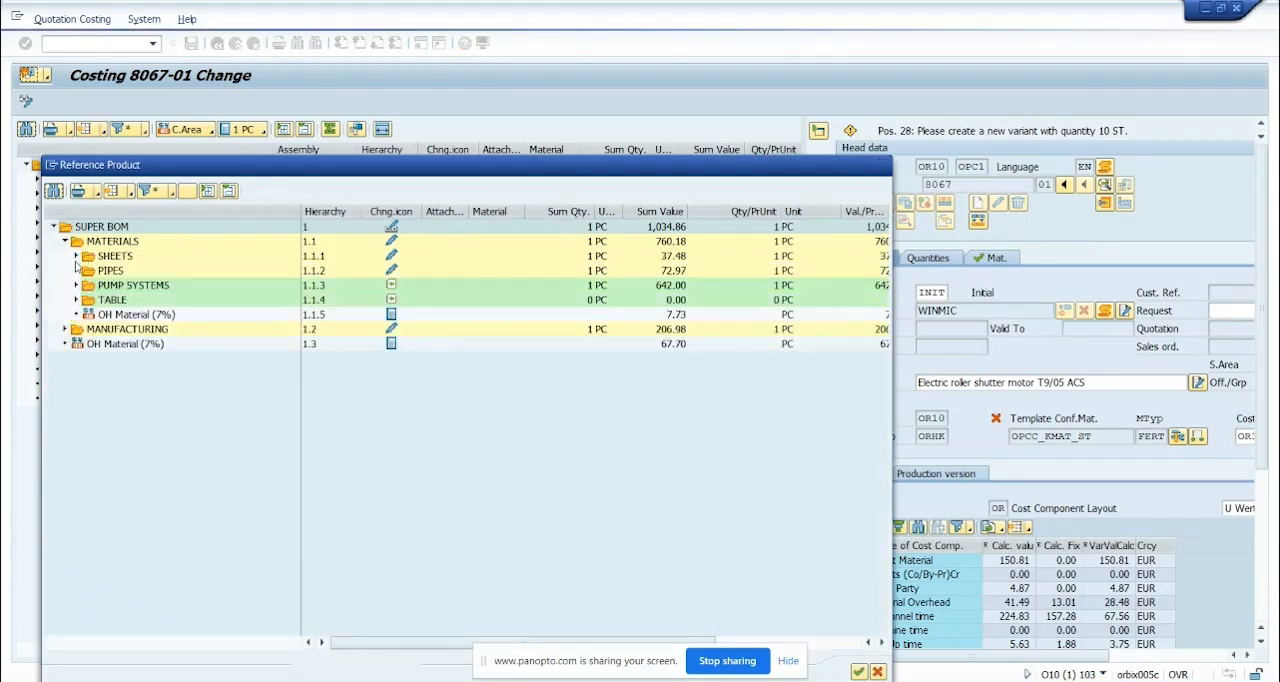
click(76, 257)
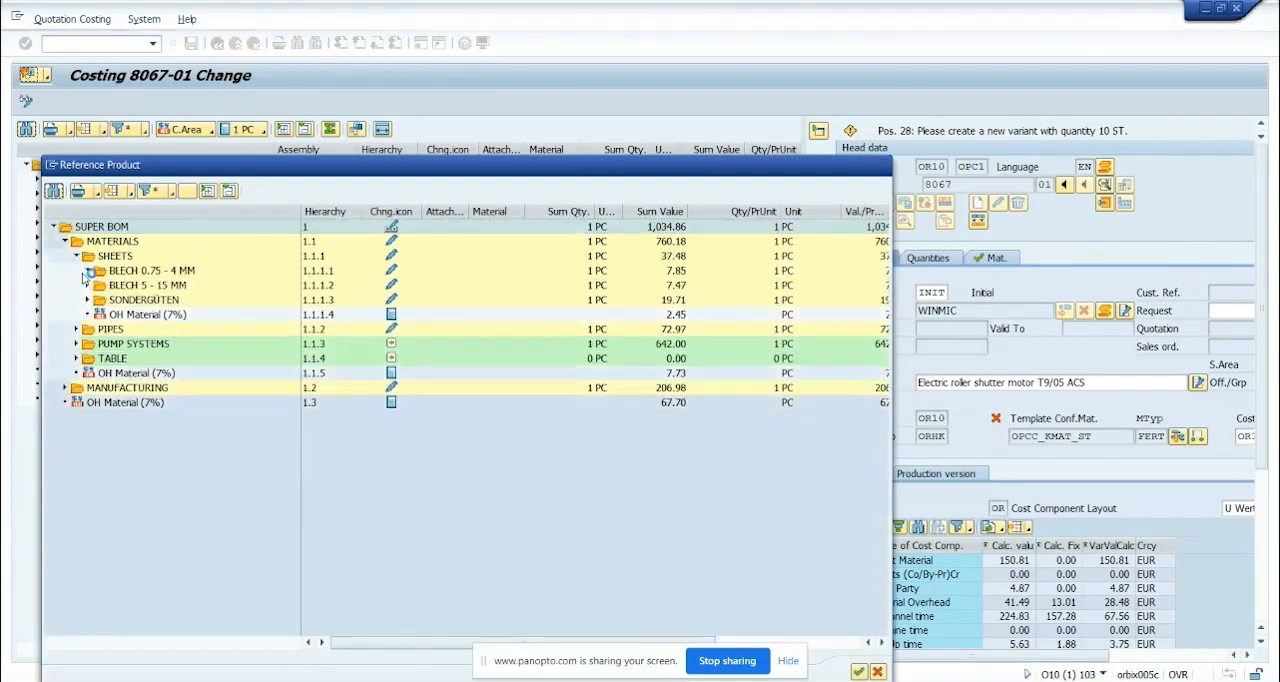
click(88, 271)
click(130, 288)
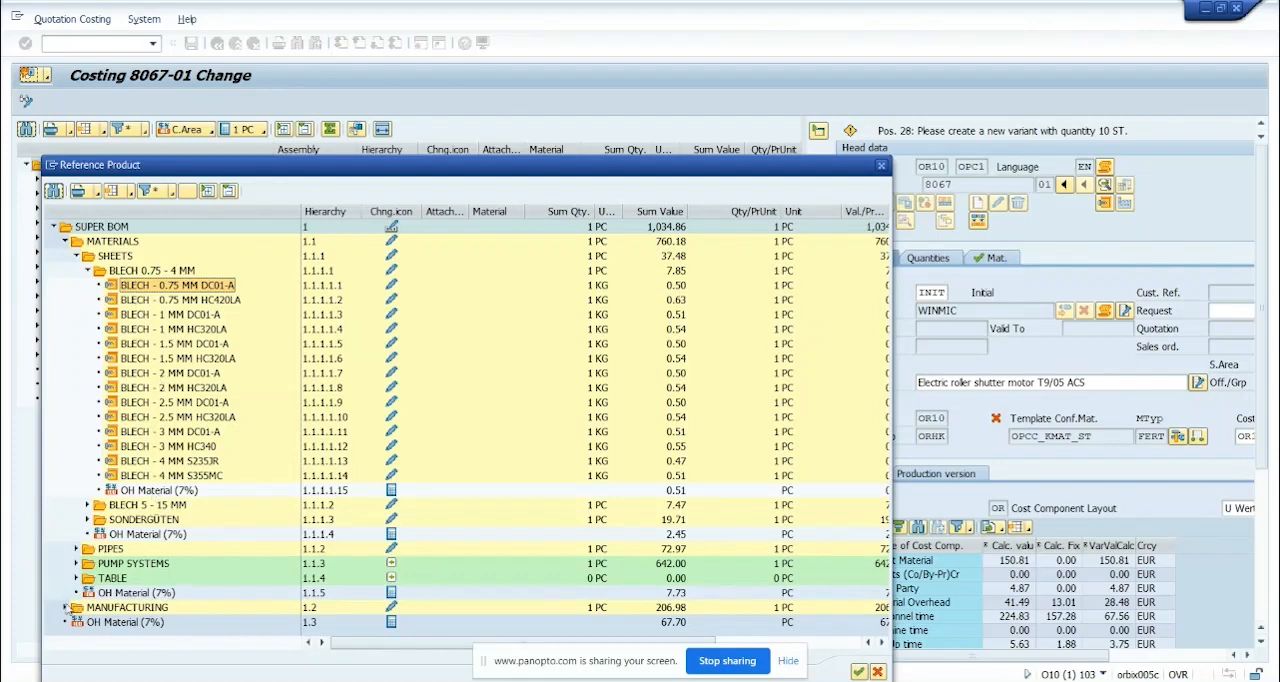
Select the operations BIEGEN < 8 KG < 500 MM under FOLDING / BENDING / PRESSING and AUF-/ABHÄNGEN < 3 KG under PAINTING
click(66, 608)
scroll(107, 600, down, 1)
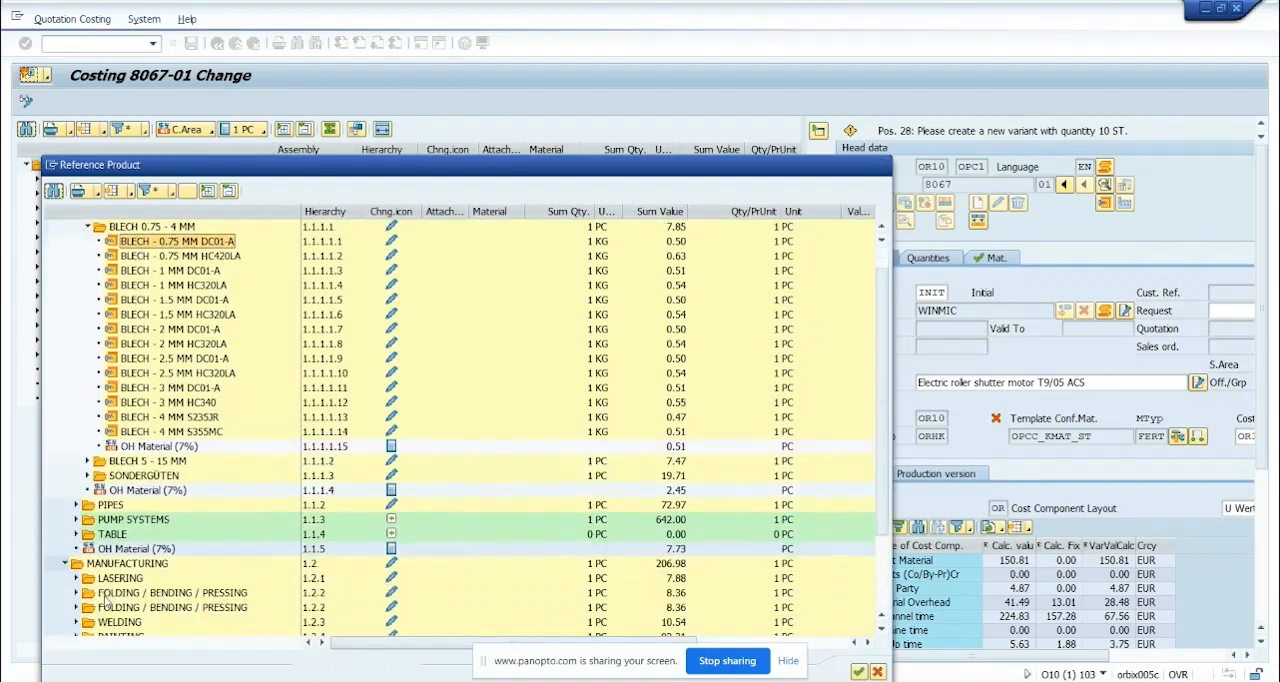
scroll(107, 600, down, 1)
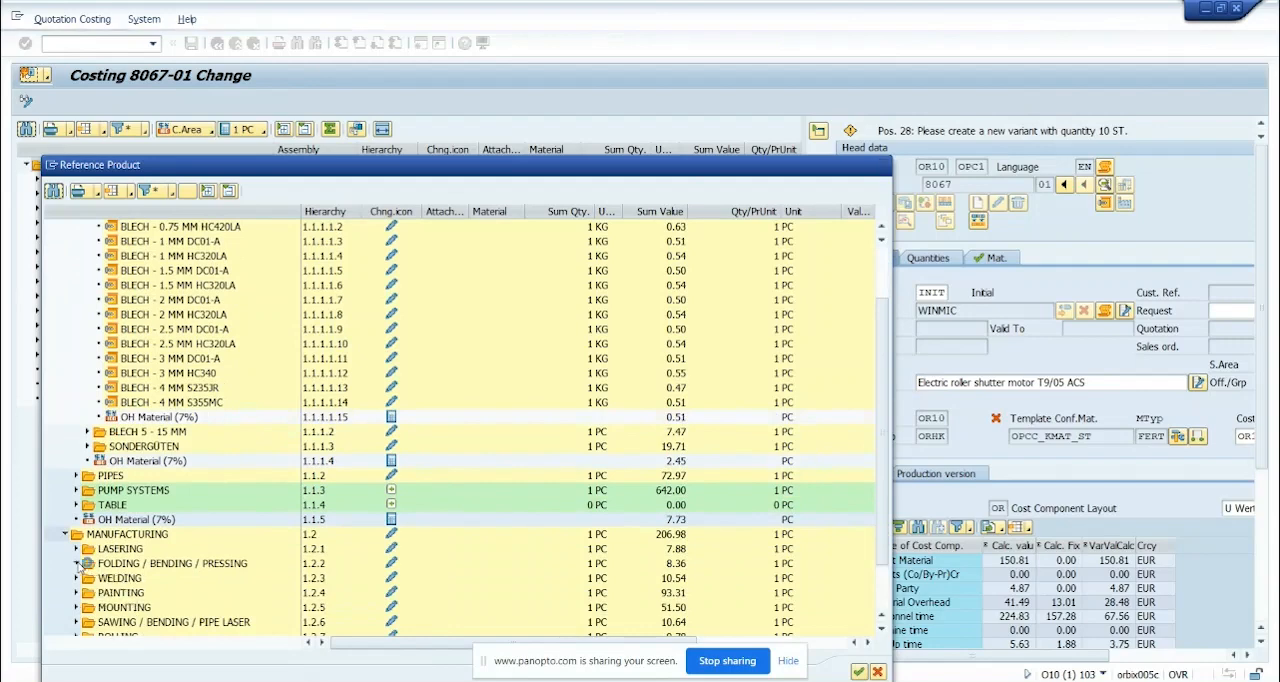
click(77, 564)
click(121, 580)
scroll(115, 578, down, 3)
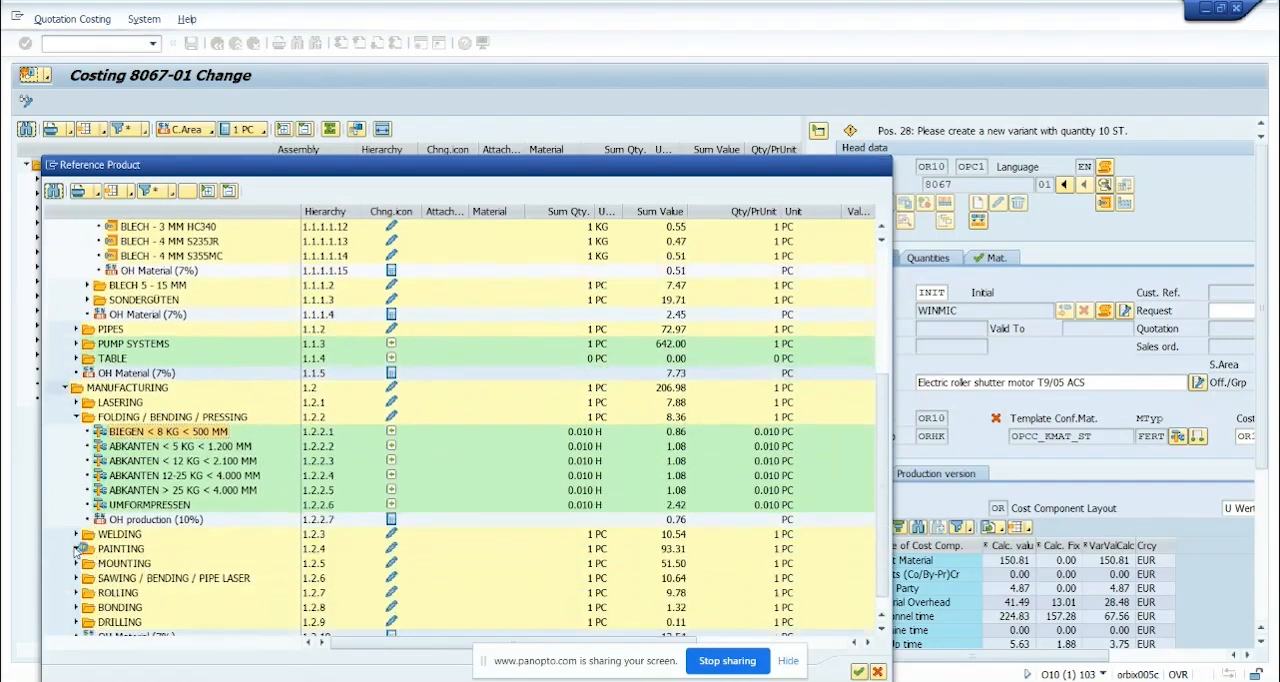
click(77, 549)
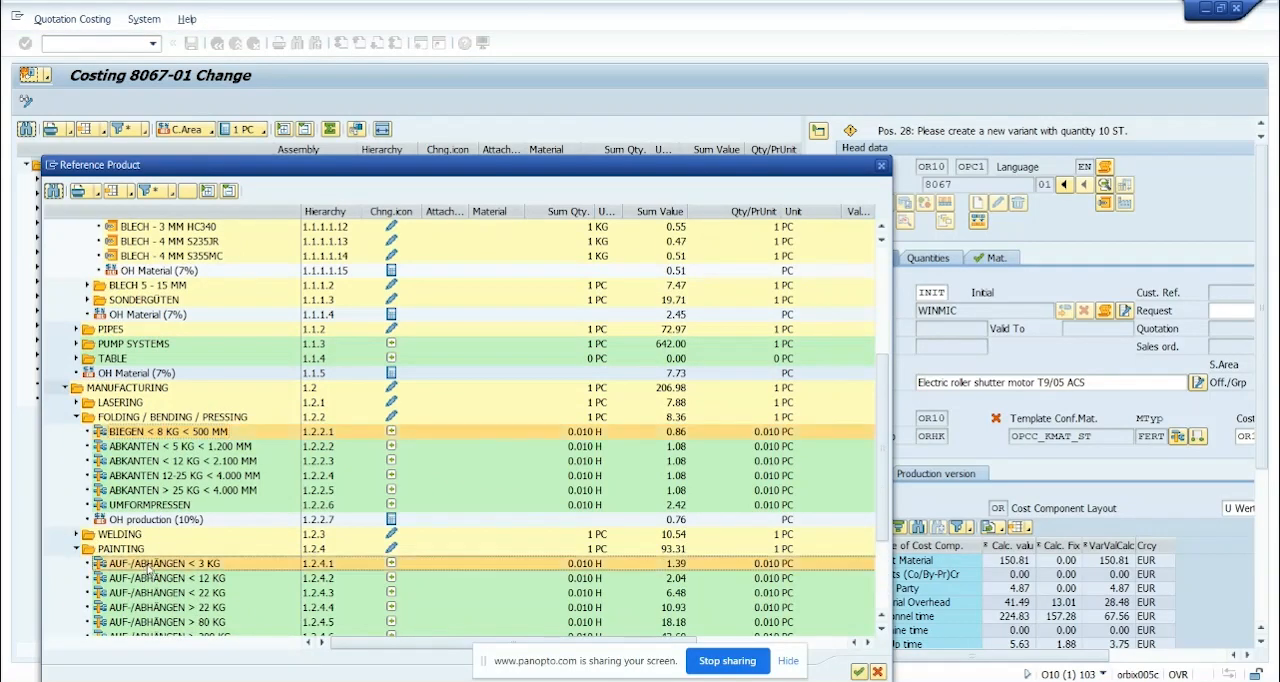
Reselect the sheet BLECH - 0.75 MM DC01-A and transfer the chosen template elements into the motor costing
scroll(155, 480, up, 4)
scroll(160, 411, up, 2)
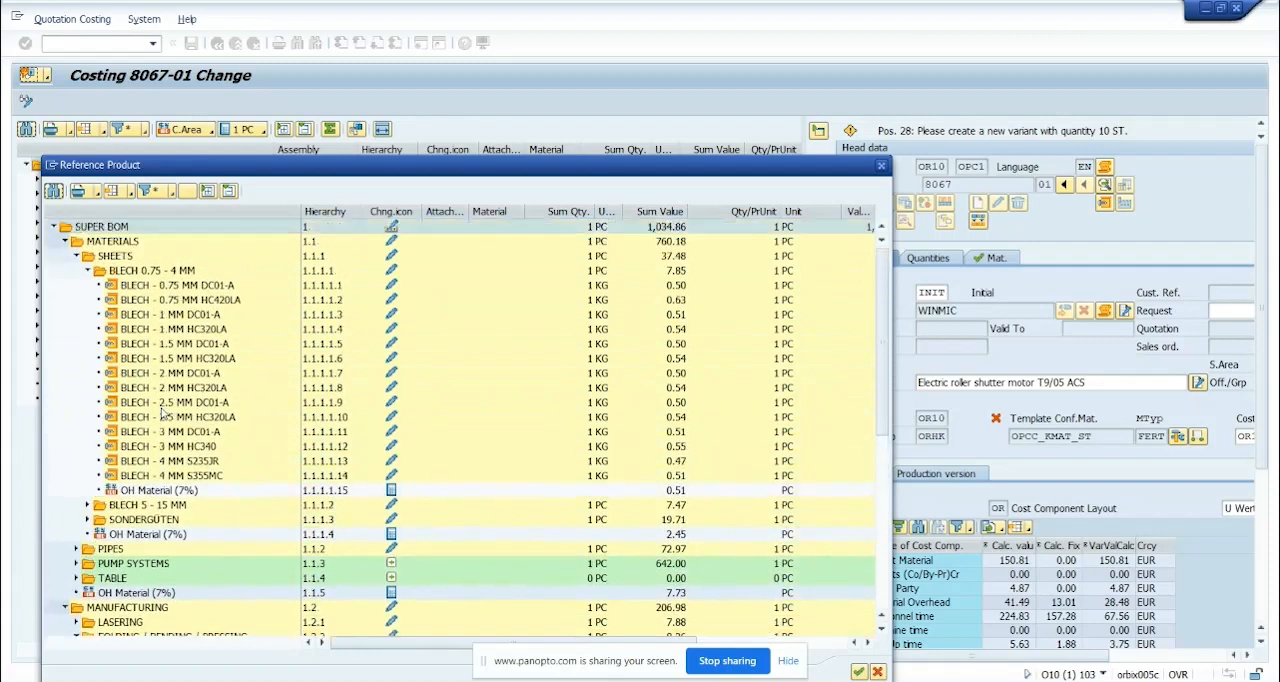
click(170, 286)
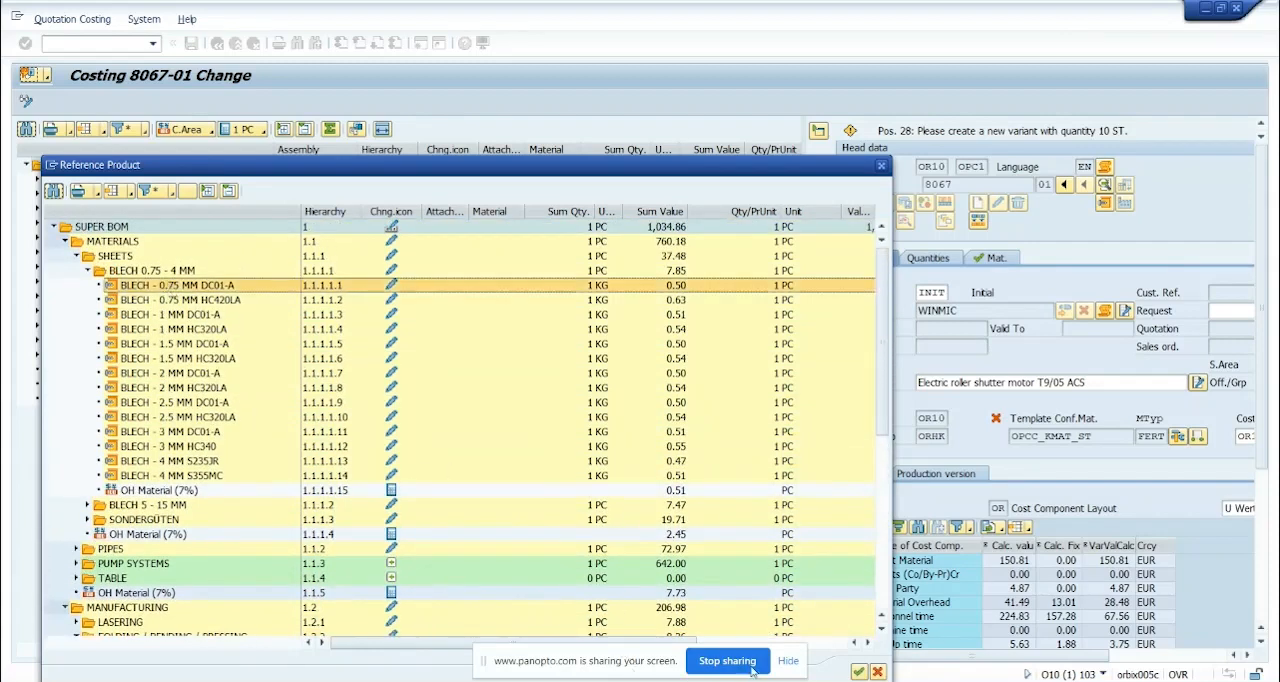
click(858, 671)
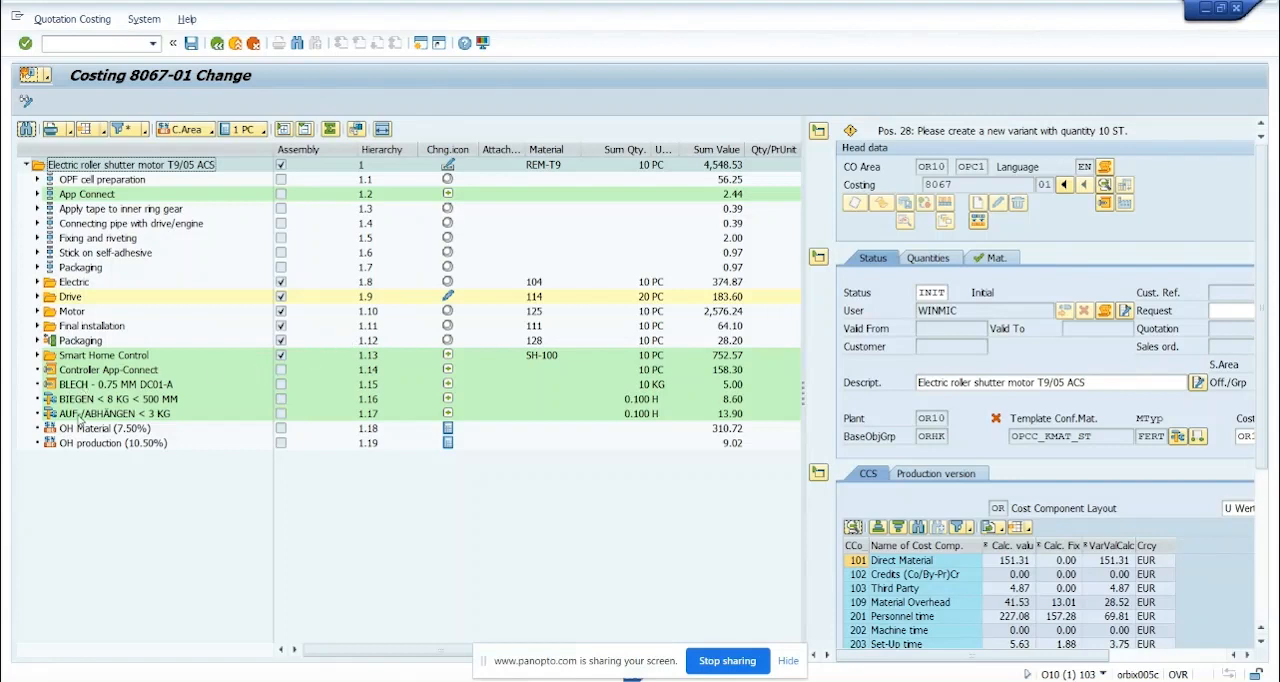
Softly delete the Packaging assembly with material 128 from the costing structure
click(66, 344)
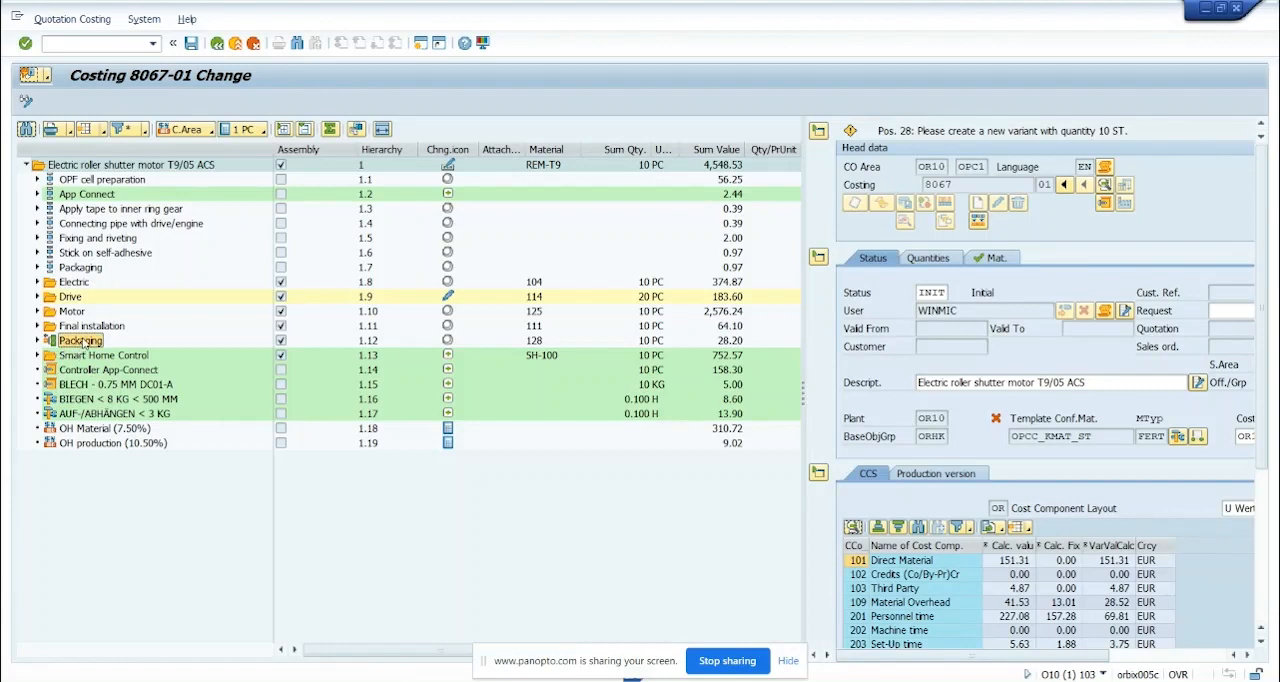
double_click(84, 342)
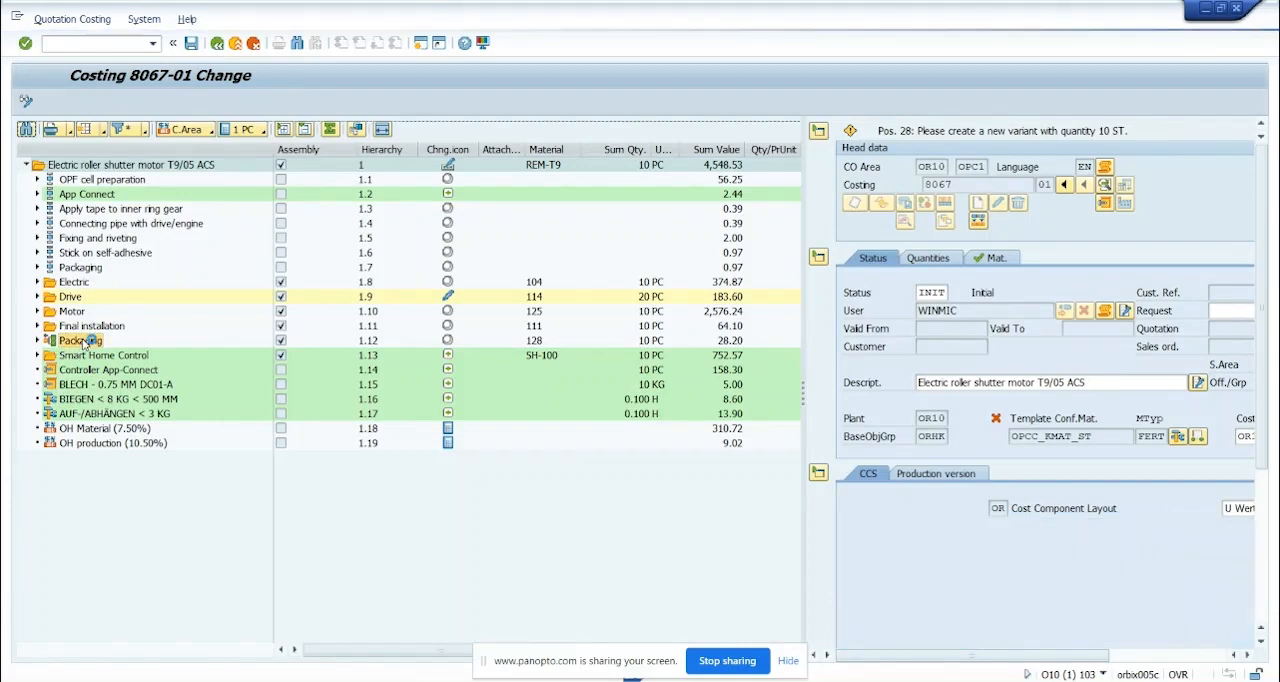
right_click(84, 343)
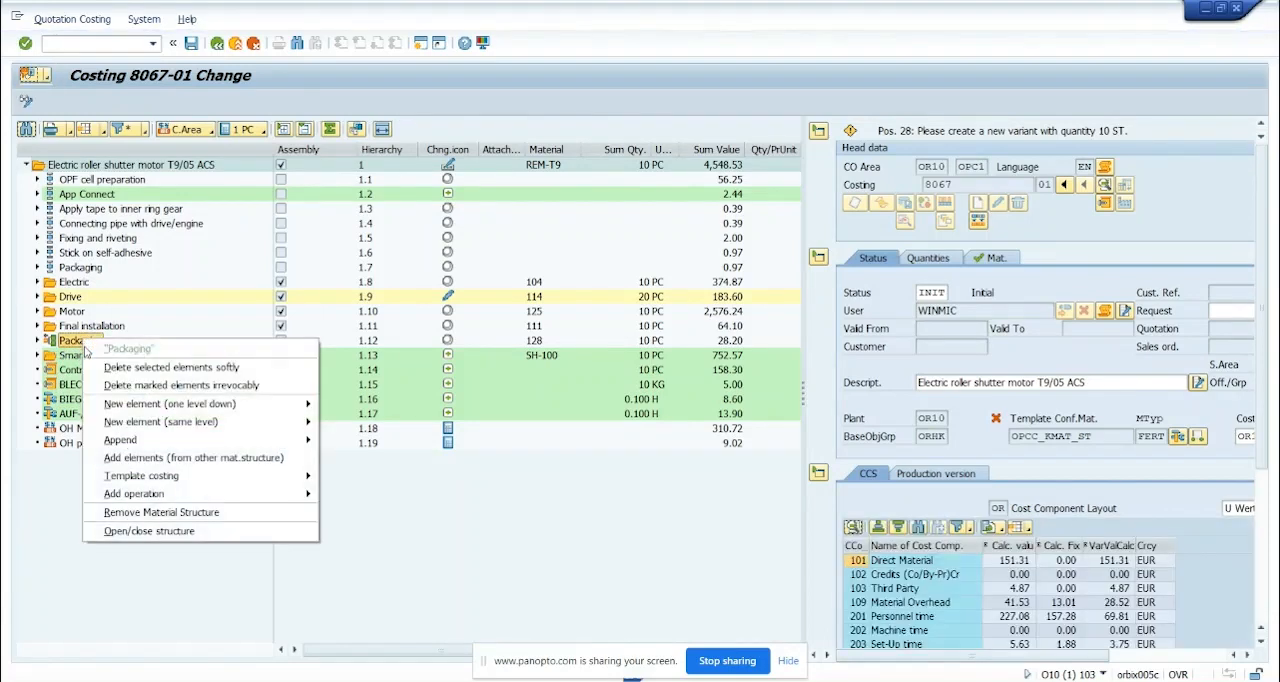
click(131, 369)
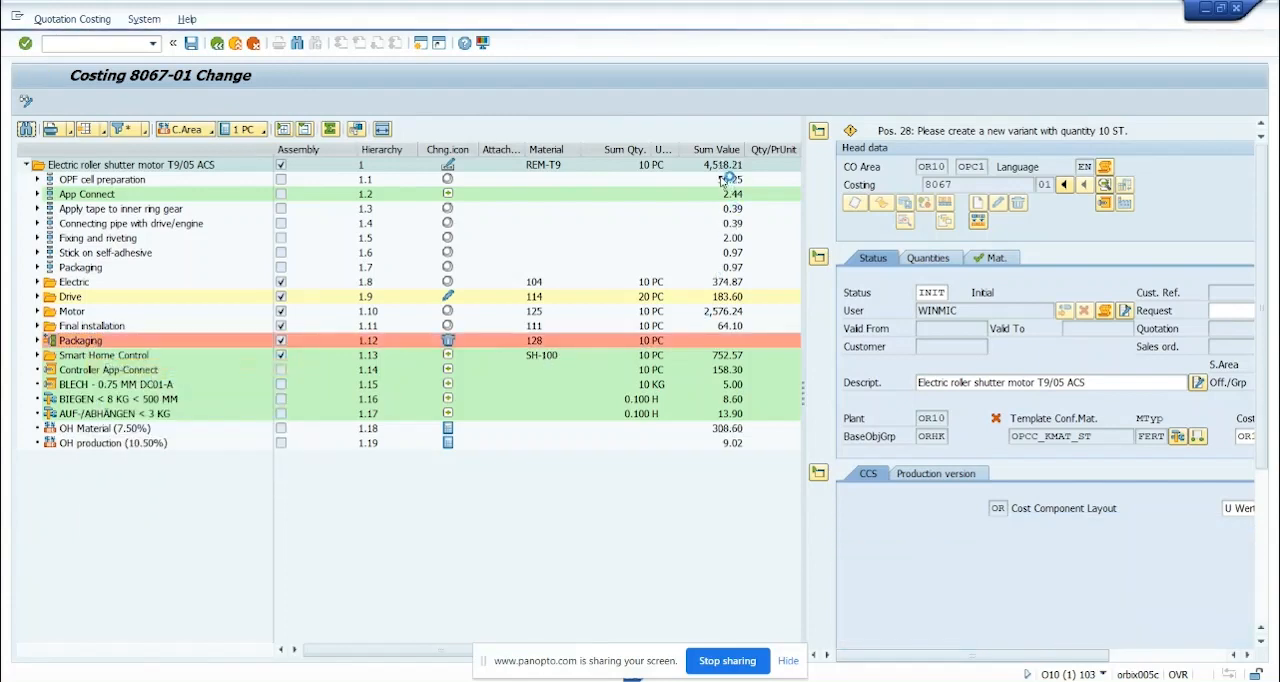
Irrevocably delete the softly deleted Packaging assembly from the structure and save the costing
right_click(102, 346)
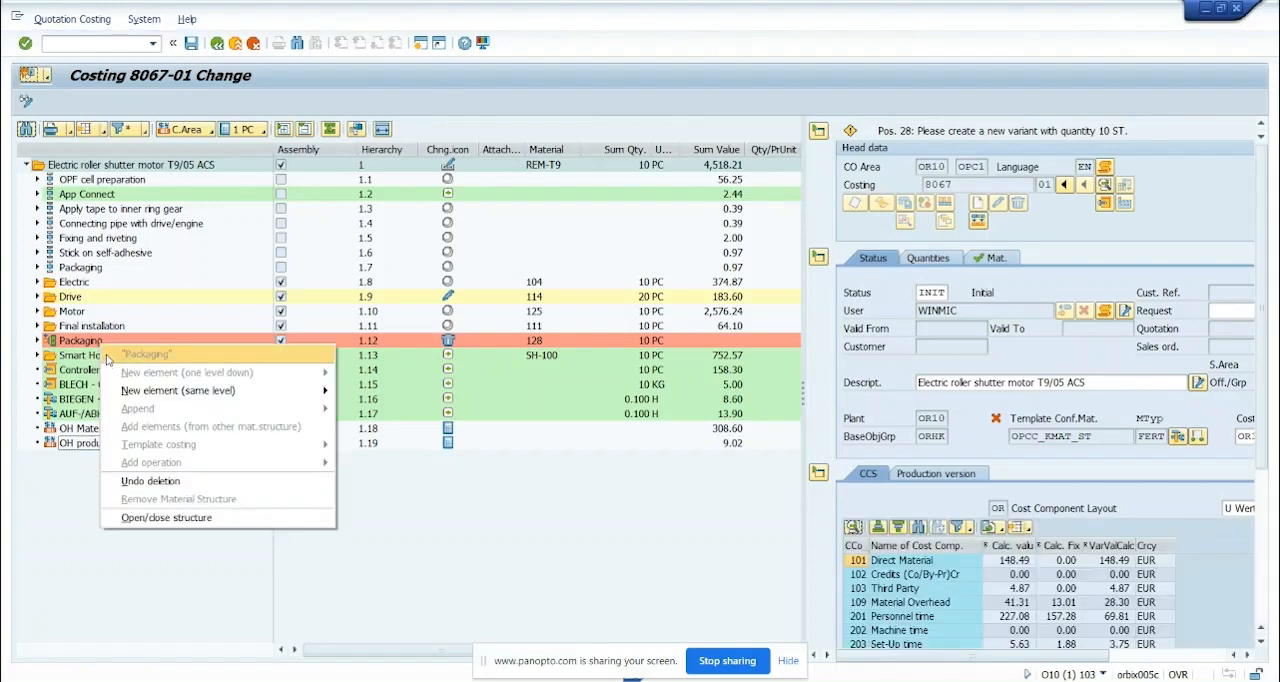
click(58, 502)
click(52, 342)
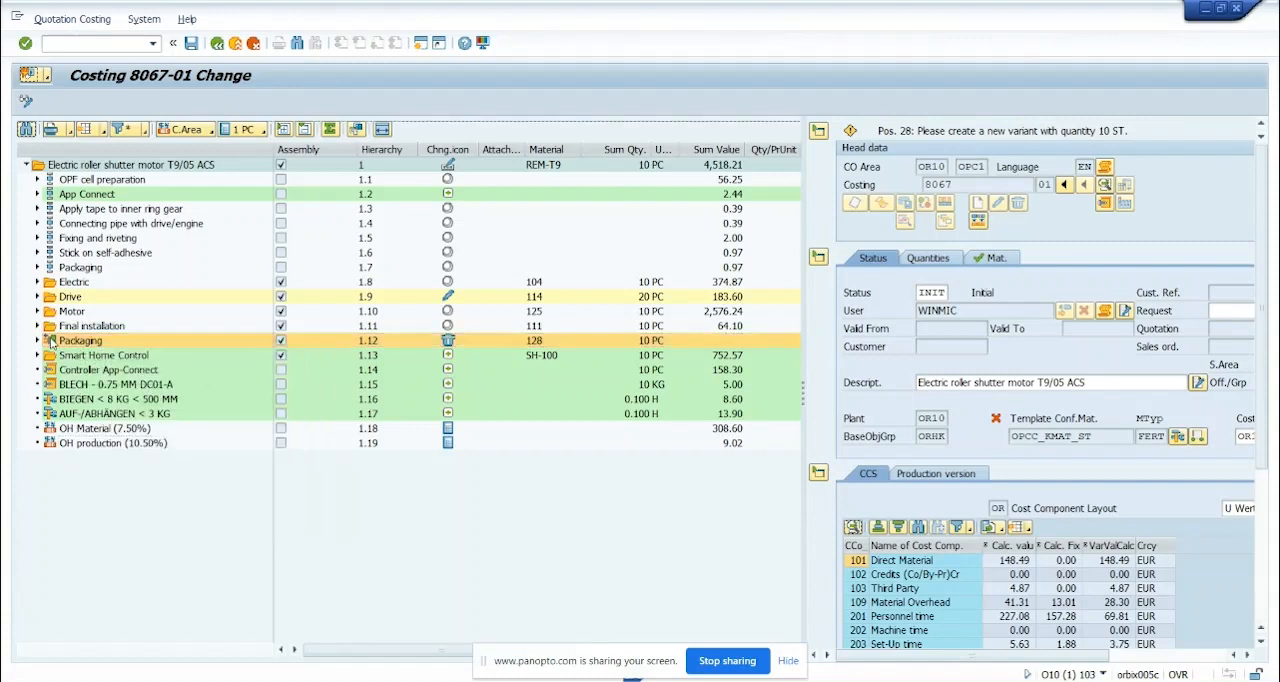
right_click(52, 342)
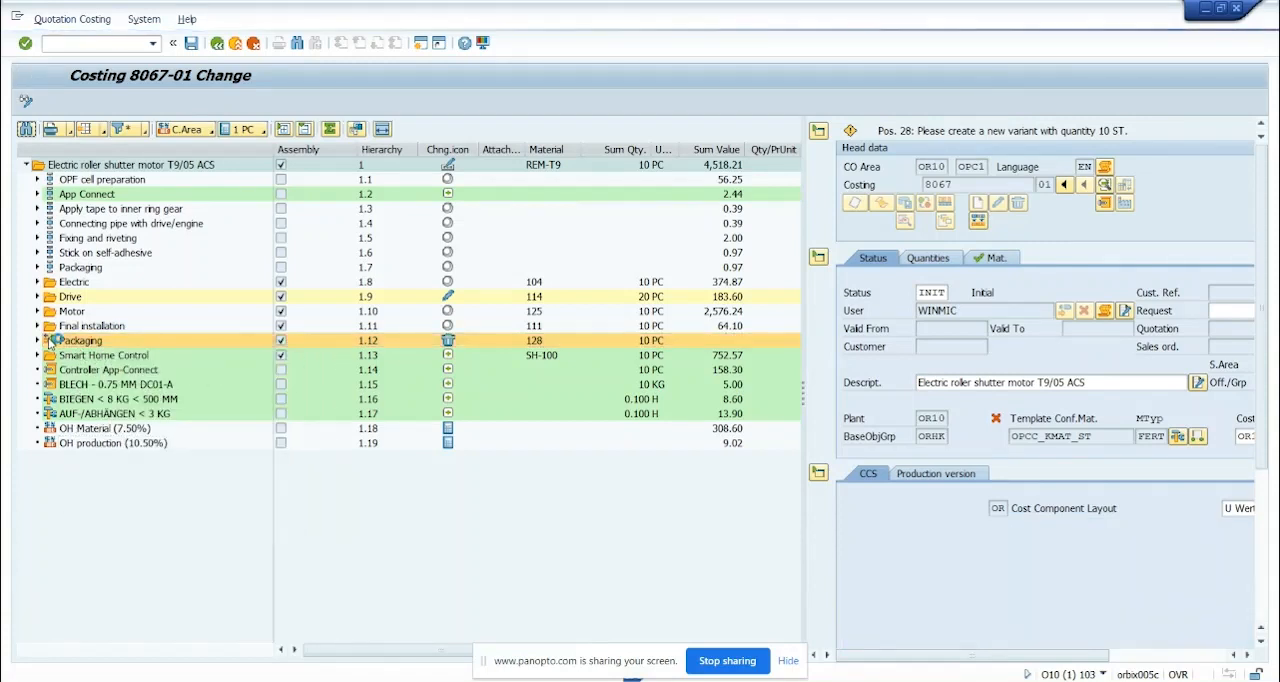
click(122, 385)
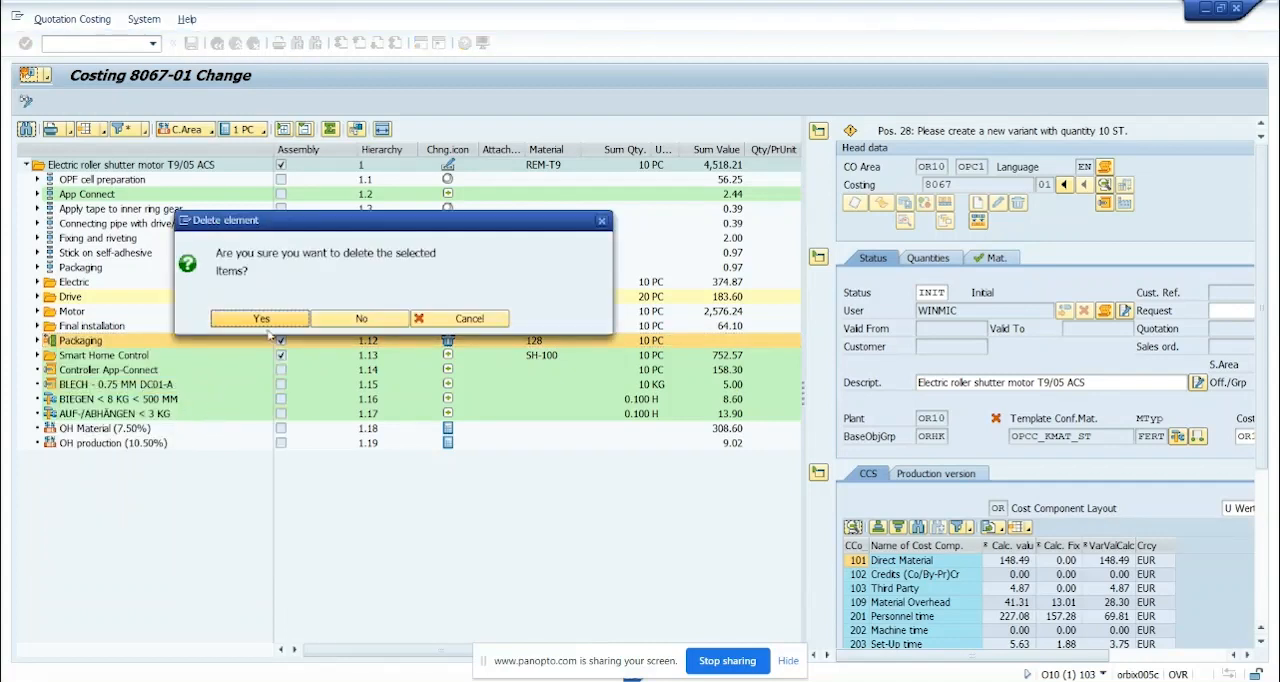
click(264, 320)
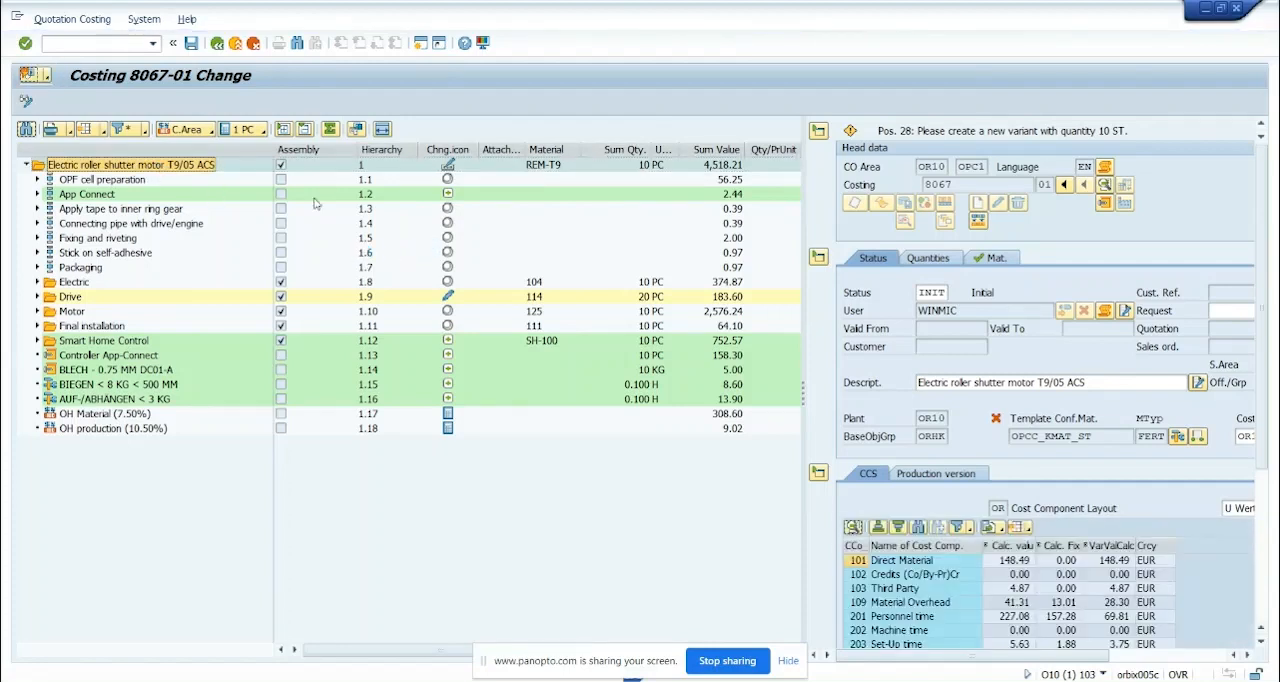
click(196, 48)
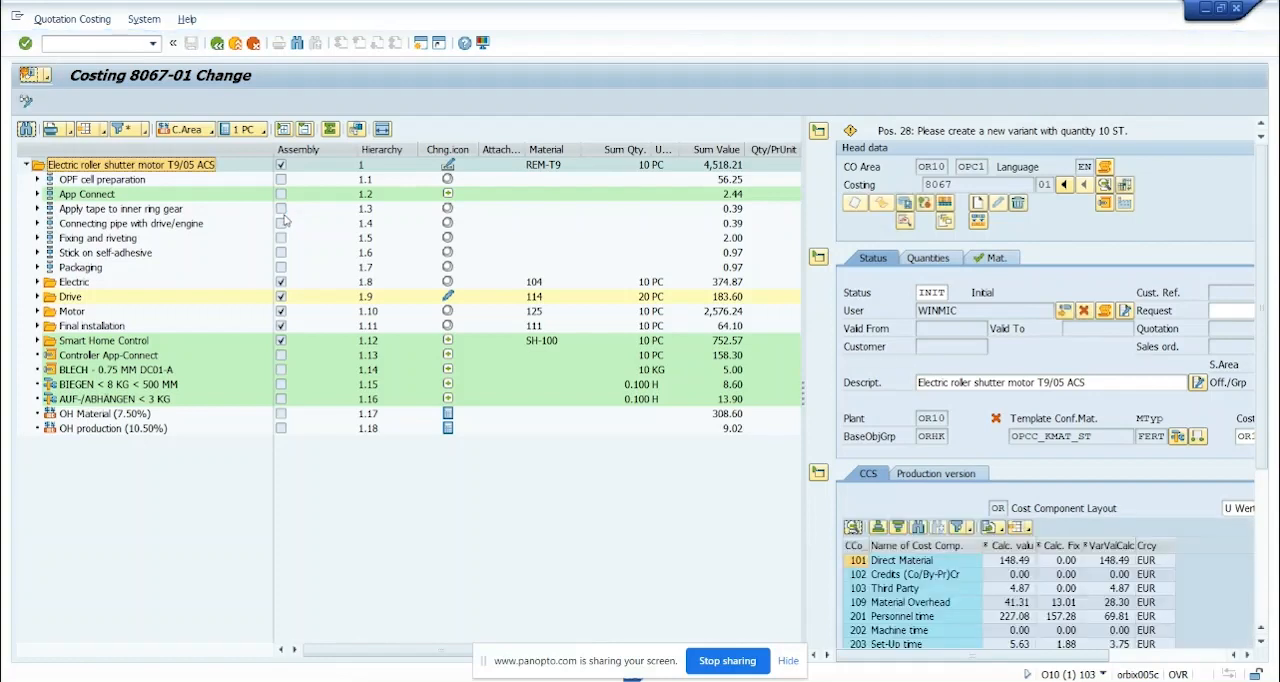
Start a standard costing comparison and open the search help for costings to choose the comparison objects
click(1125, 186)
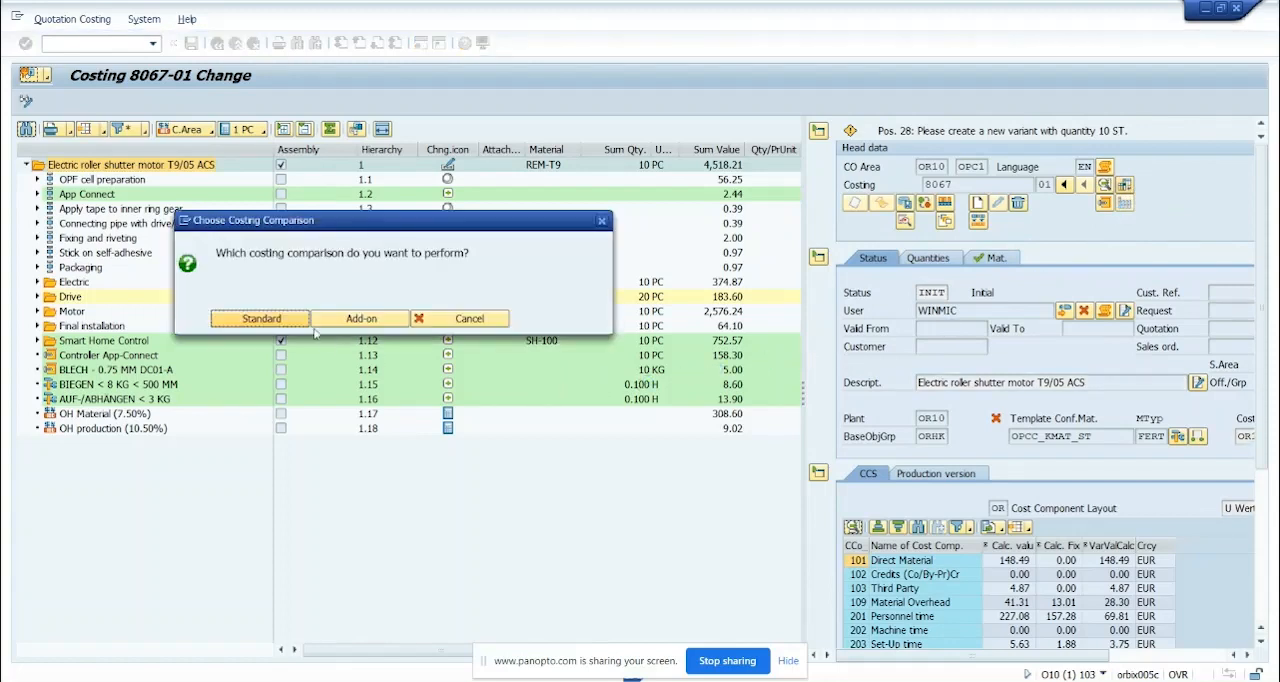
click(262, 322)
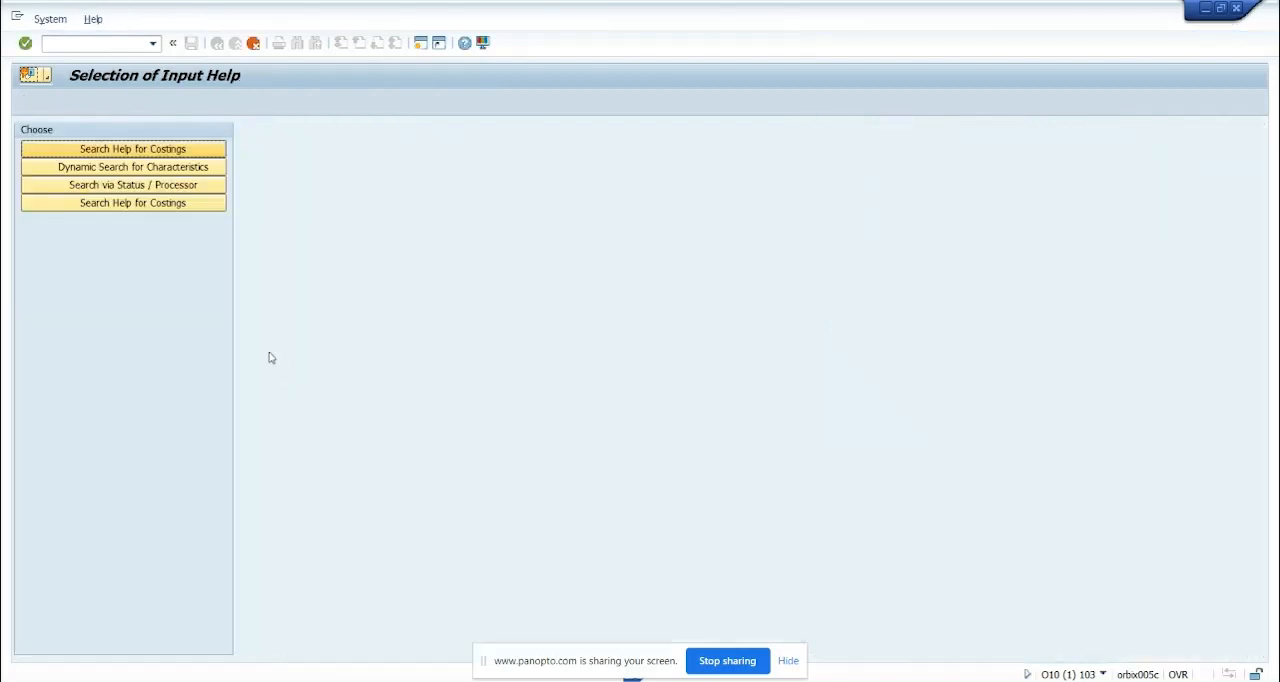
click(182, 152)
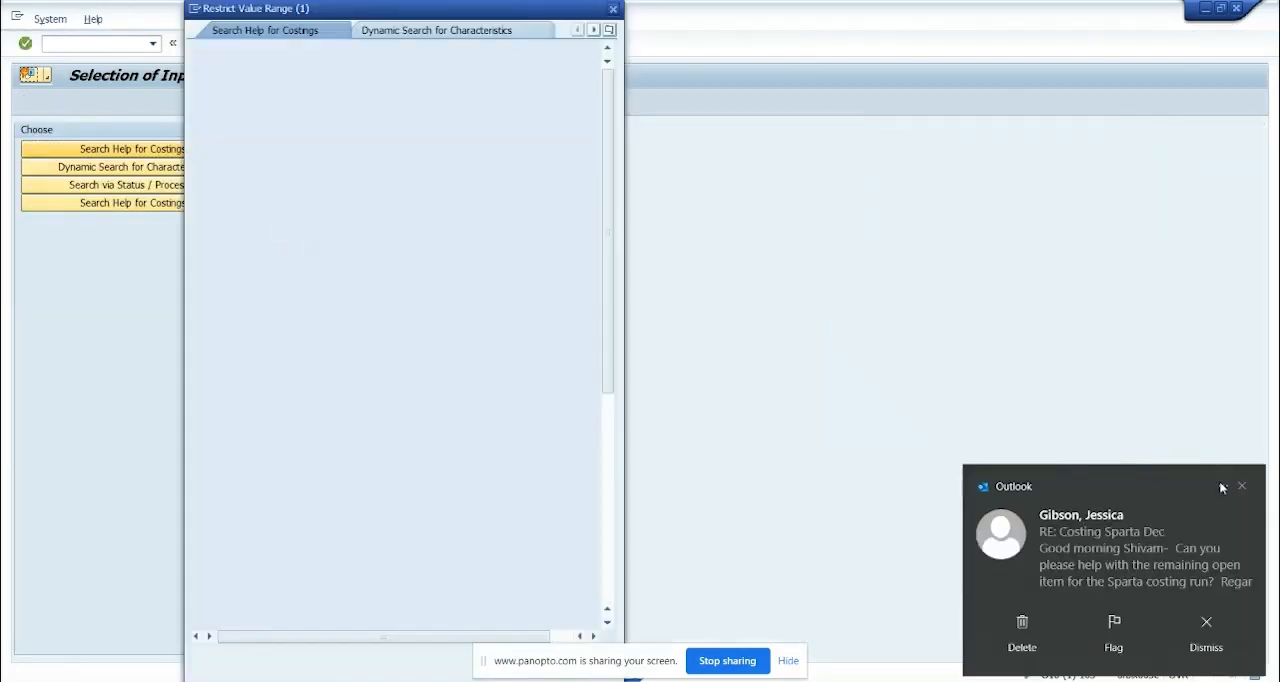
click(1242, 486)
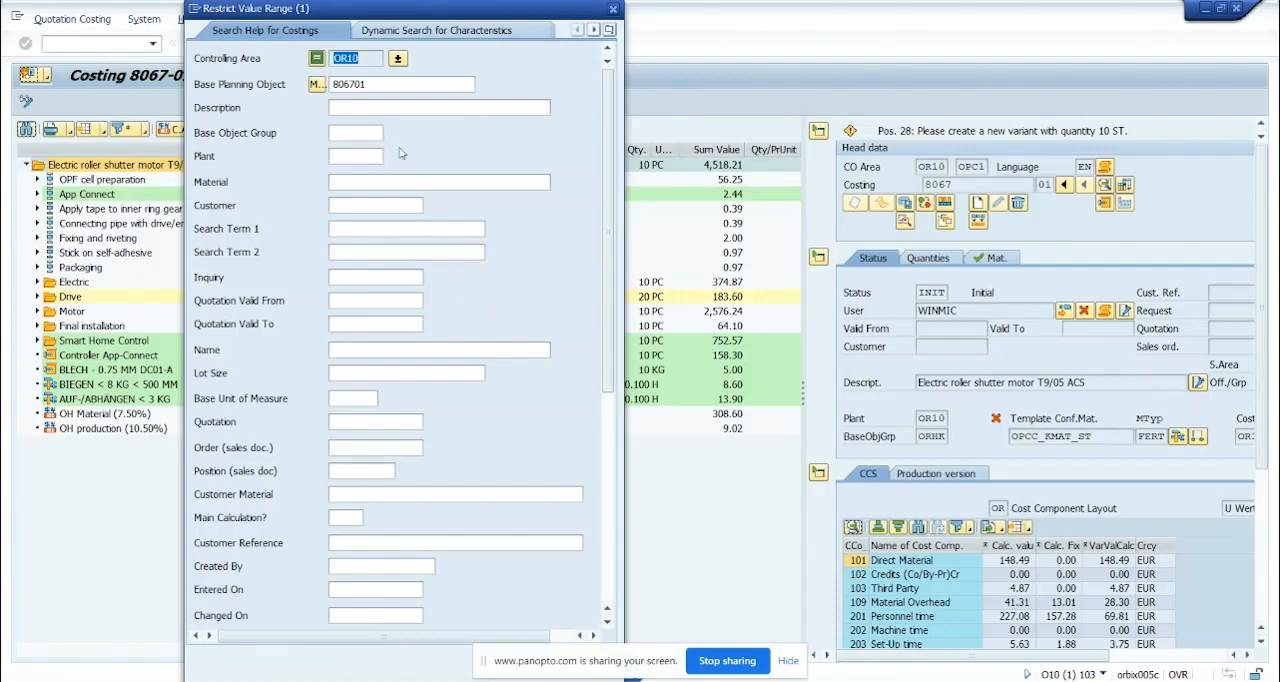
Search for base planning objects matching 8067* and take all found versions into the costing comparison
click(387, 85)
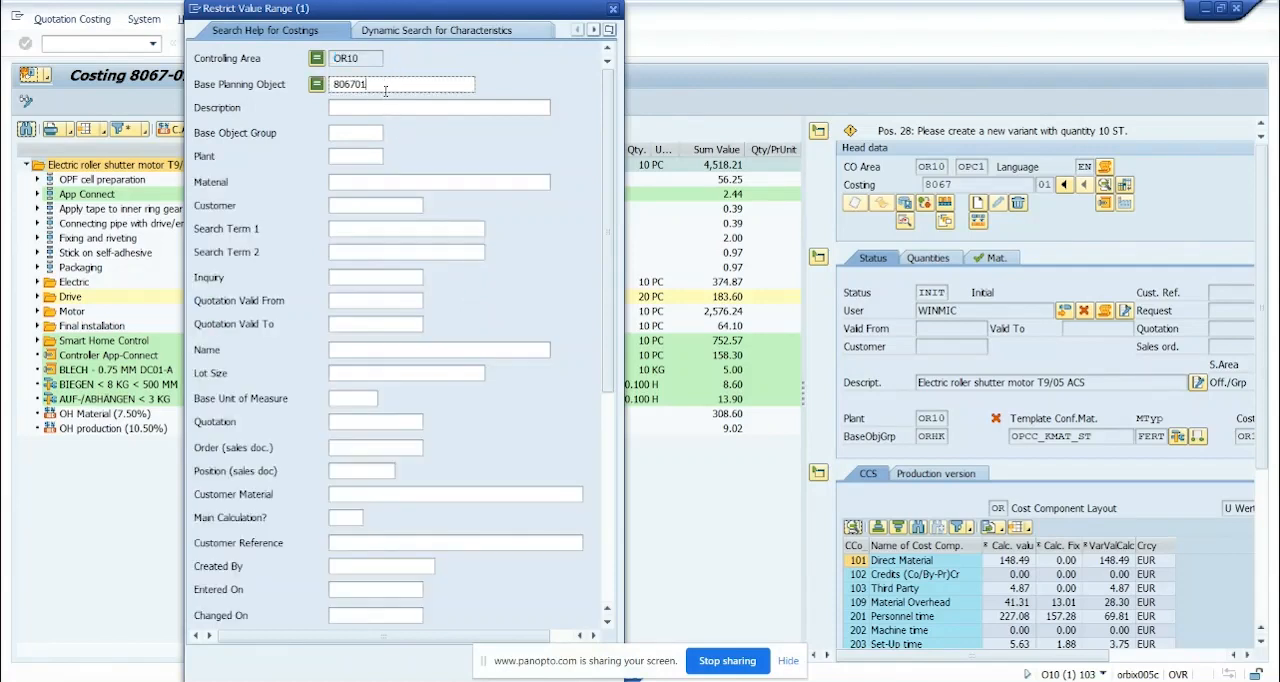
key(BackSpace)
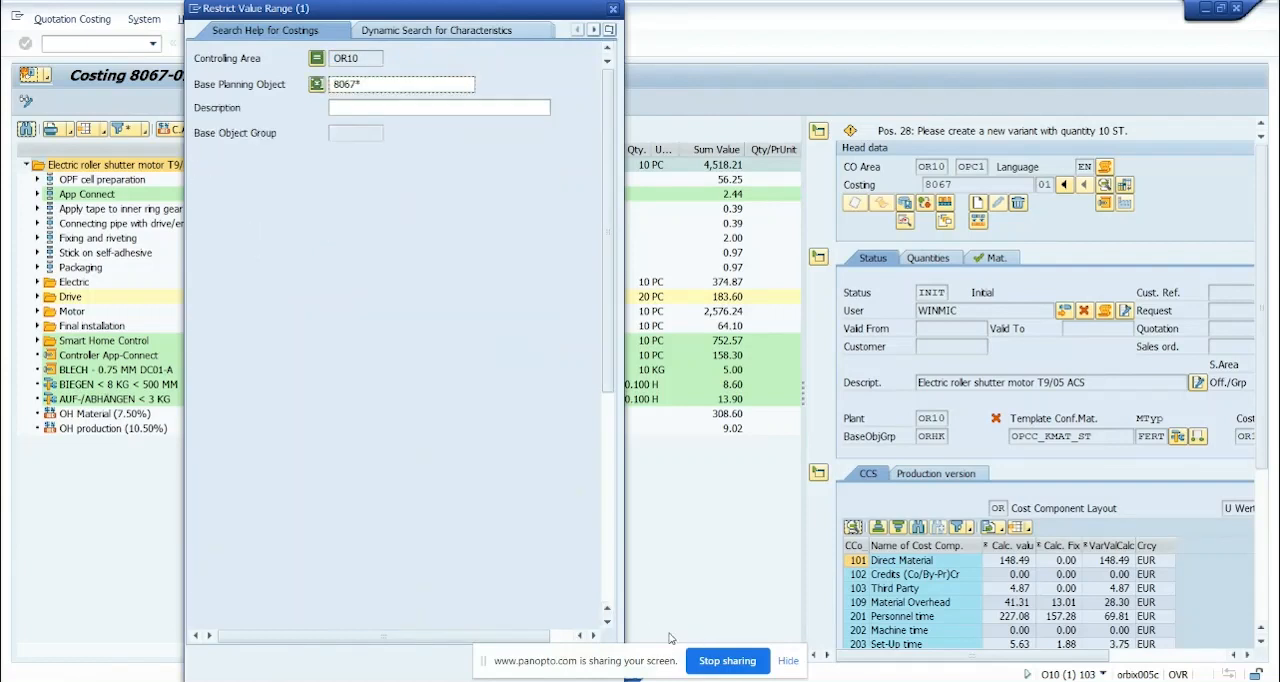
drag(490, 10, 317, 10)
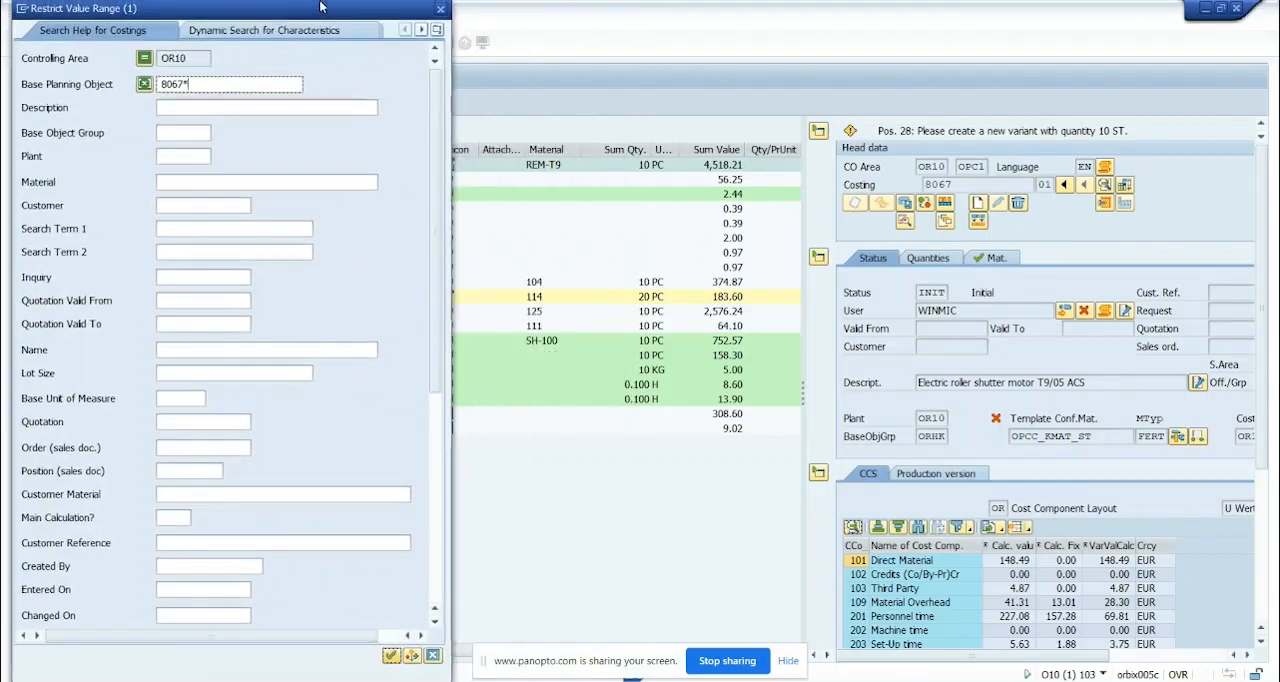
click(391, 656)
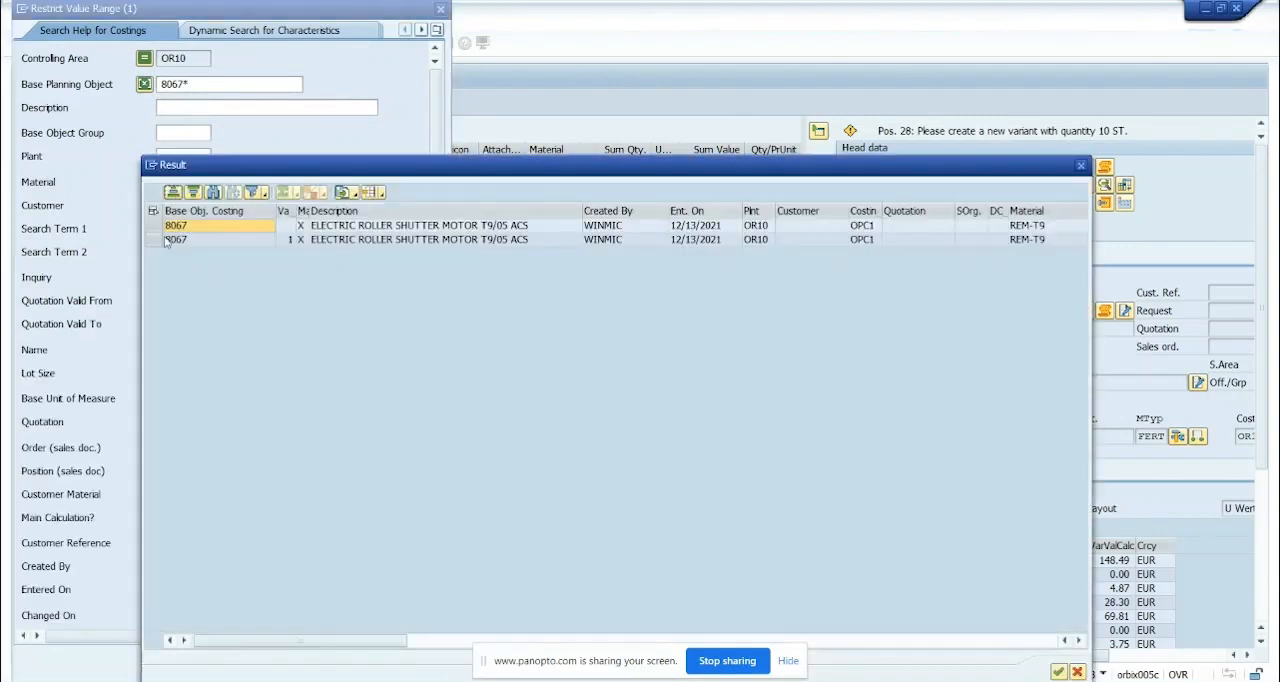
click(153, 211)
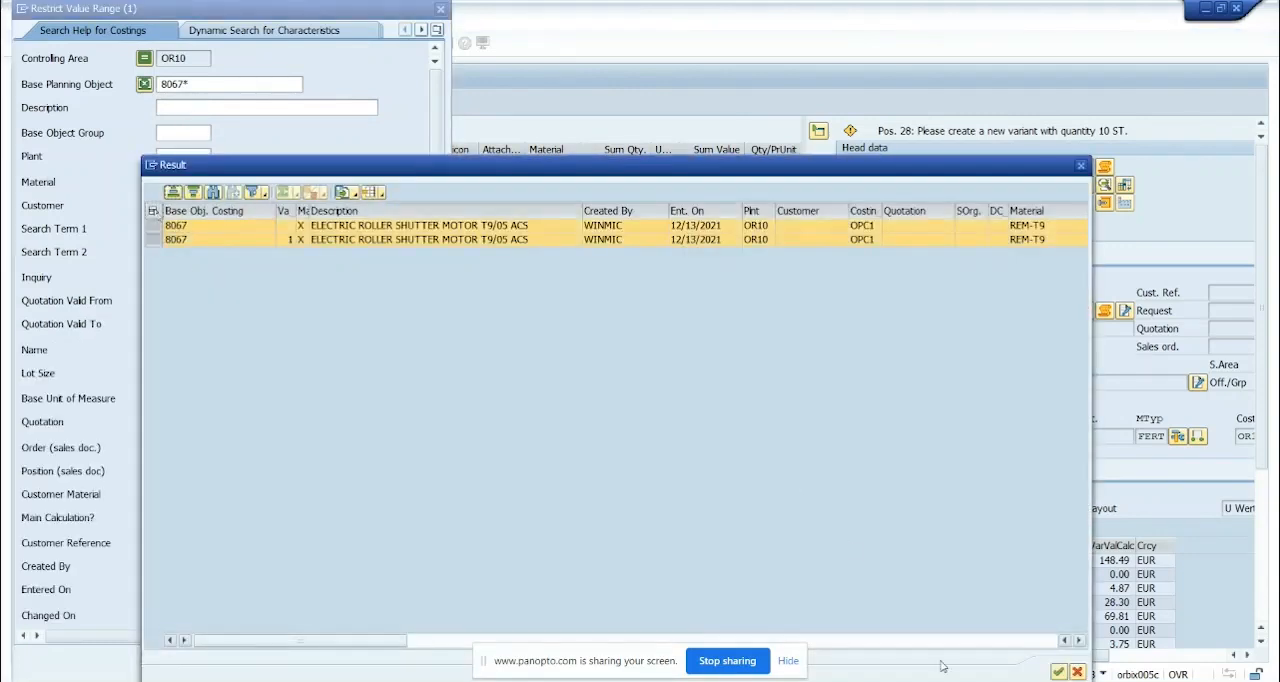
click(1058, 672)
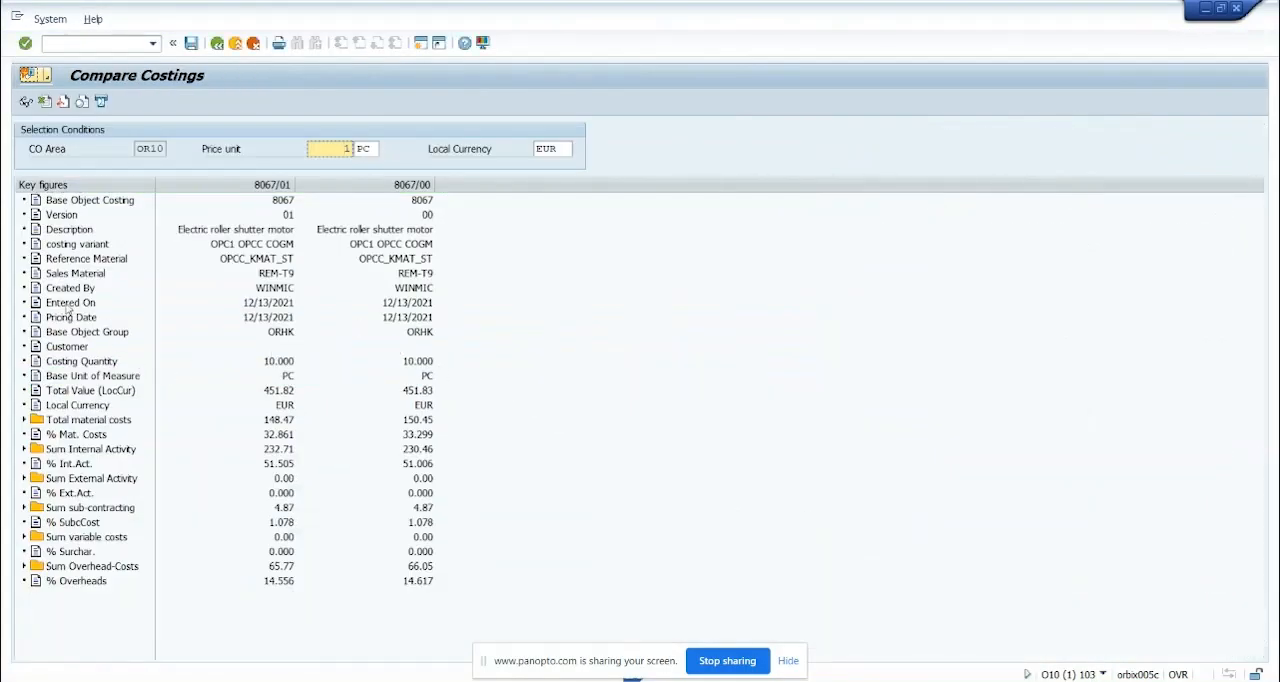
Compare the total value and total material costs of costing versions 8067/01 and 8067/00
click(82, 420)
click(84, 391)
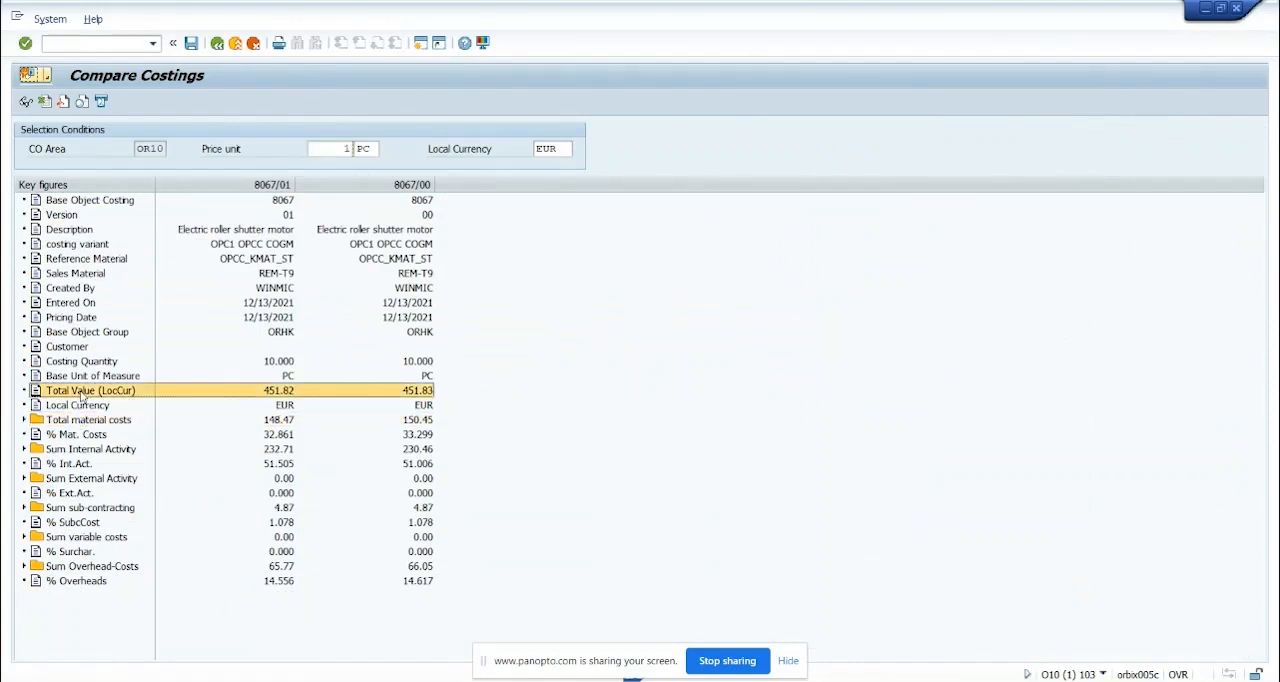
click(288, 437)
click(286, 398)
click(288, 420)
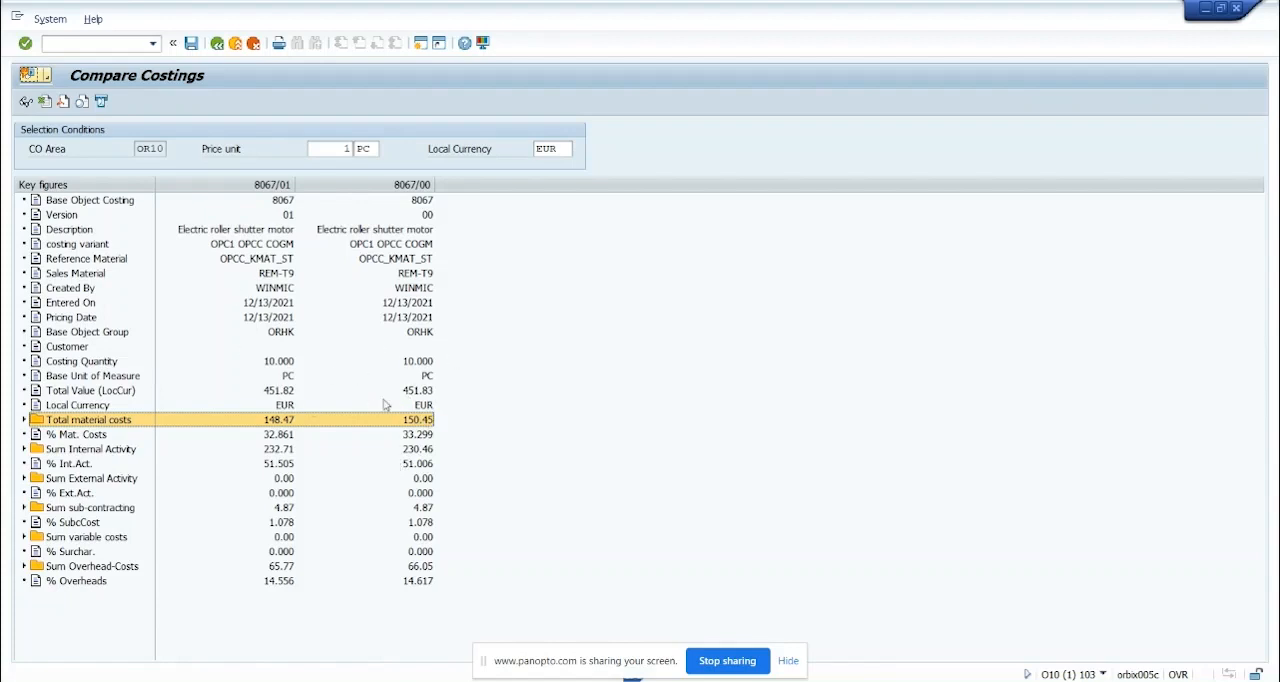
Leave the standard comparison and start an add-on costing comparison up to level 99, marking only differences to the 1st base object costing
click(217, 44)
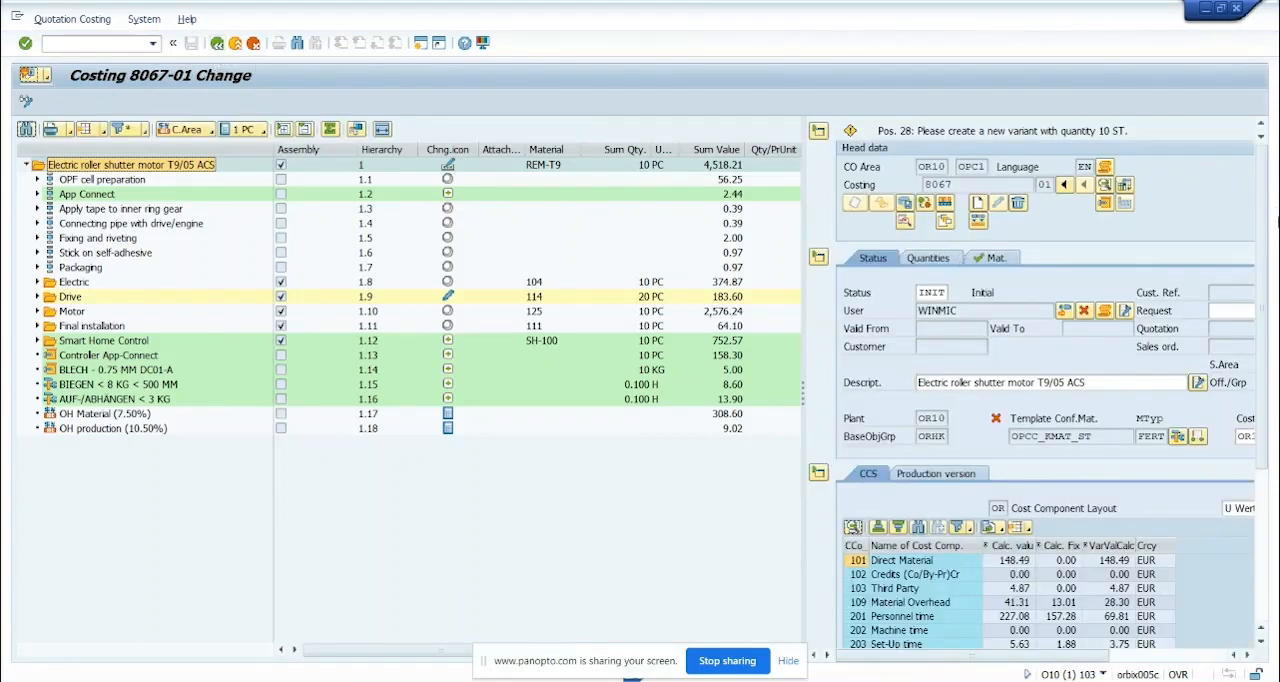
click(1125, 187)
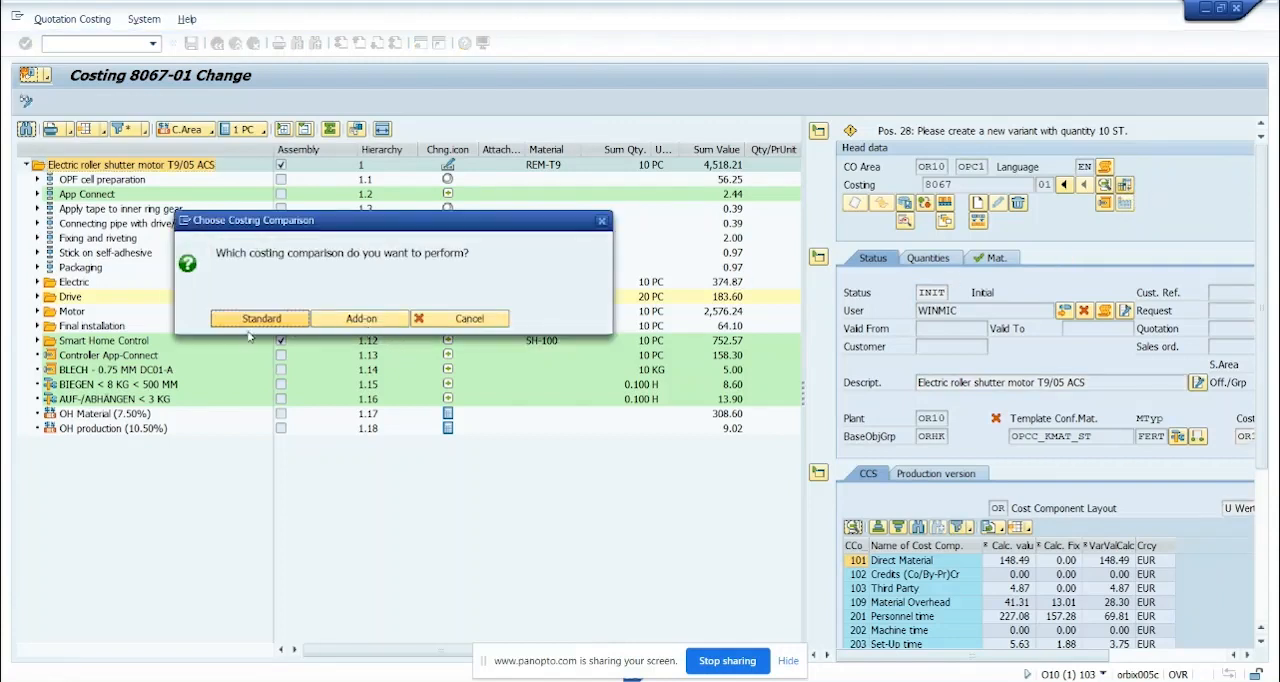
click(361, 318)
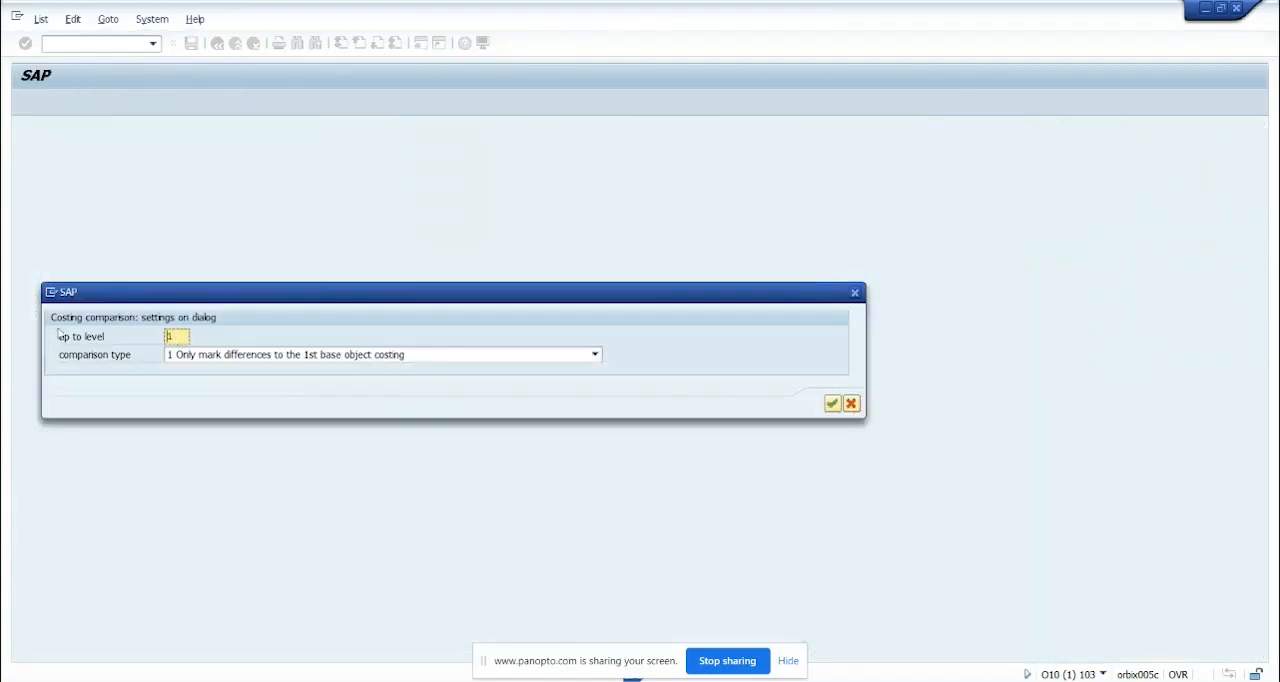
double_click(178, 339)
text(99)
click(591, 357)
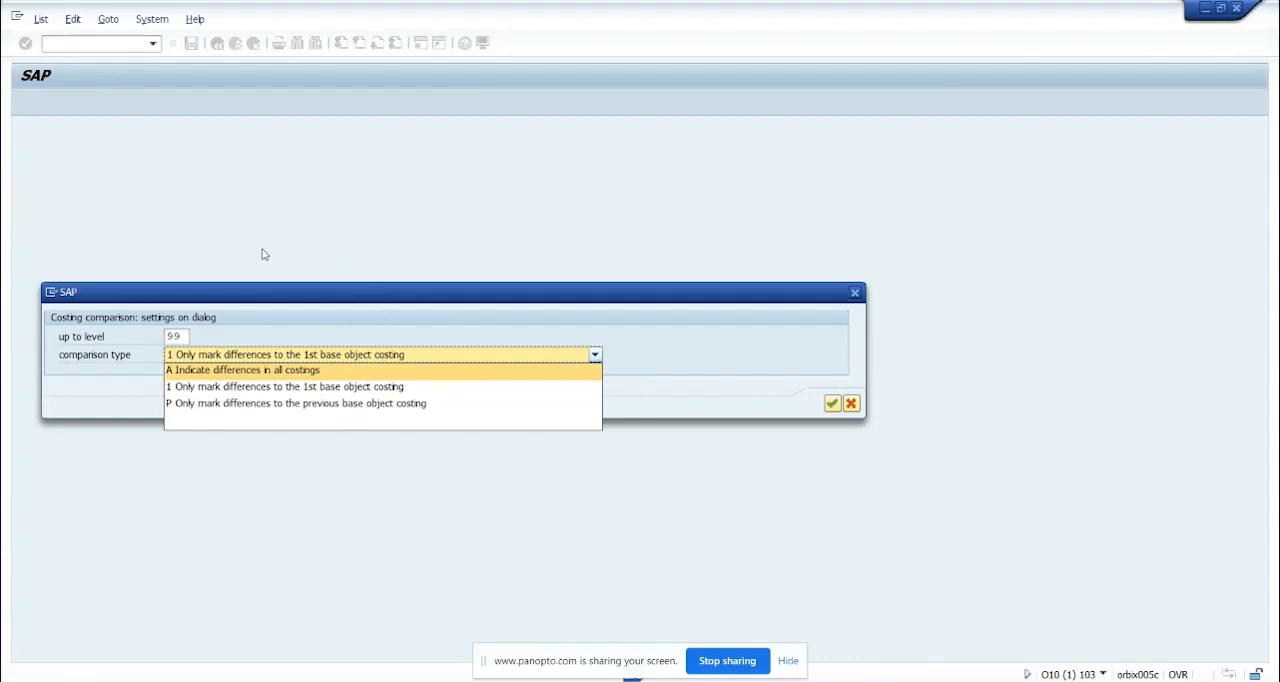
click(372, 388)
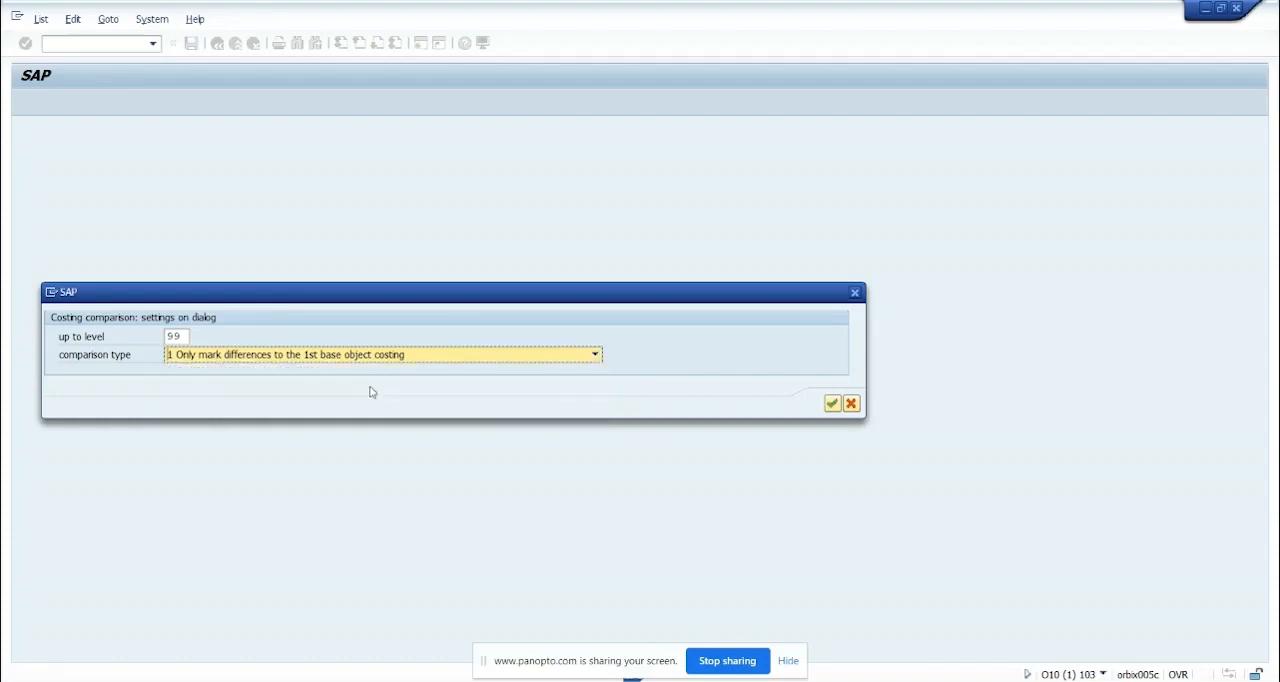
click(832, 404)
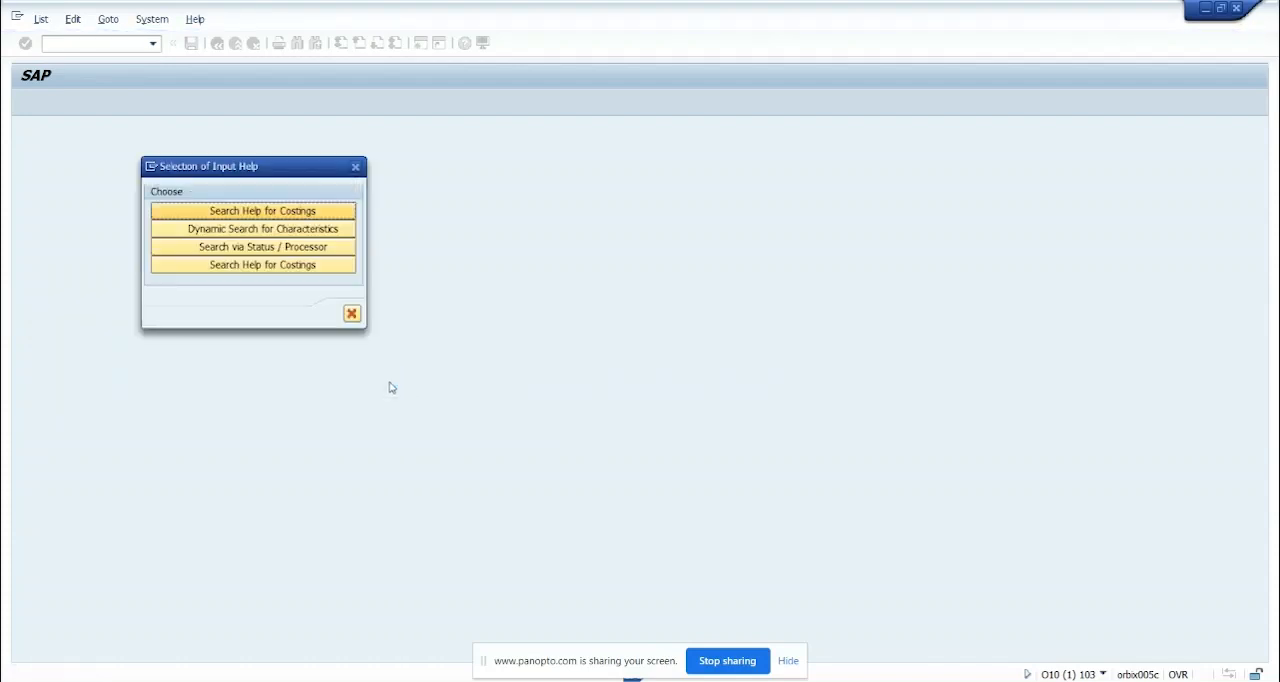
Search the costings for base planning object 8067* and load all versions found into the add-on comparison
click(307, 212)
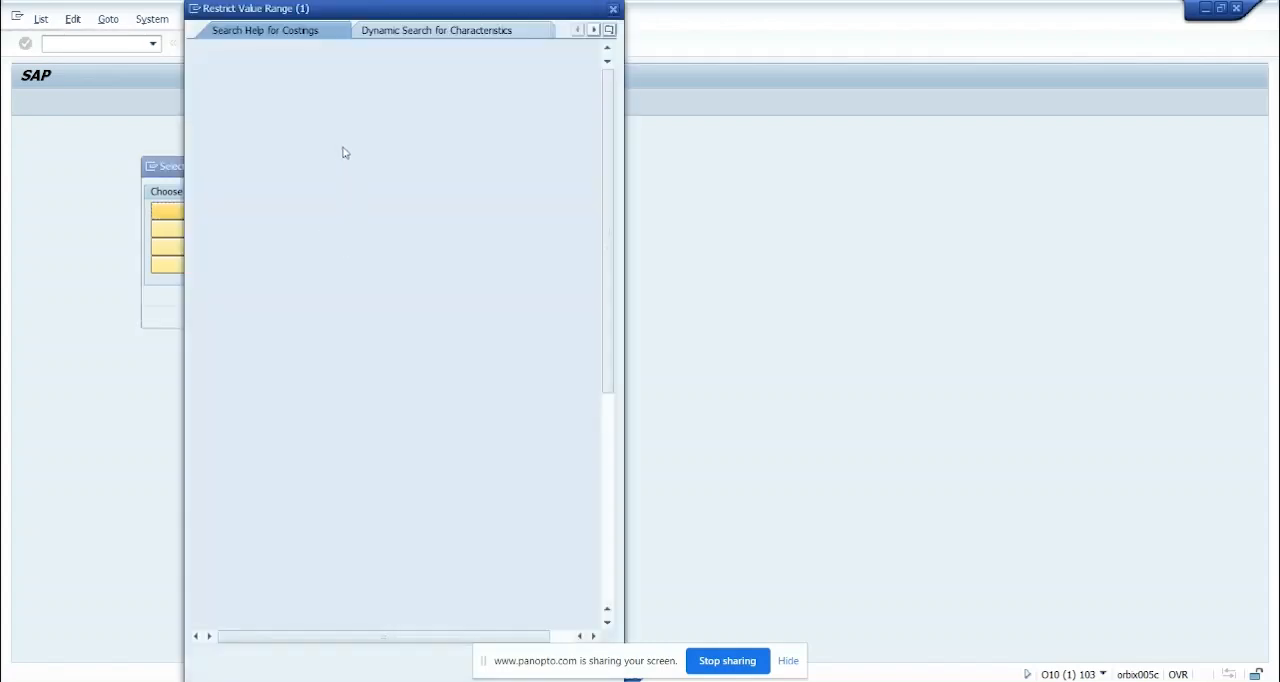
click(374, 84)
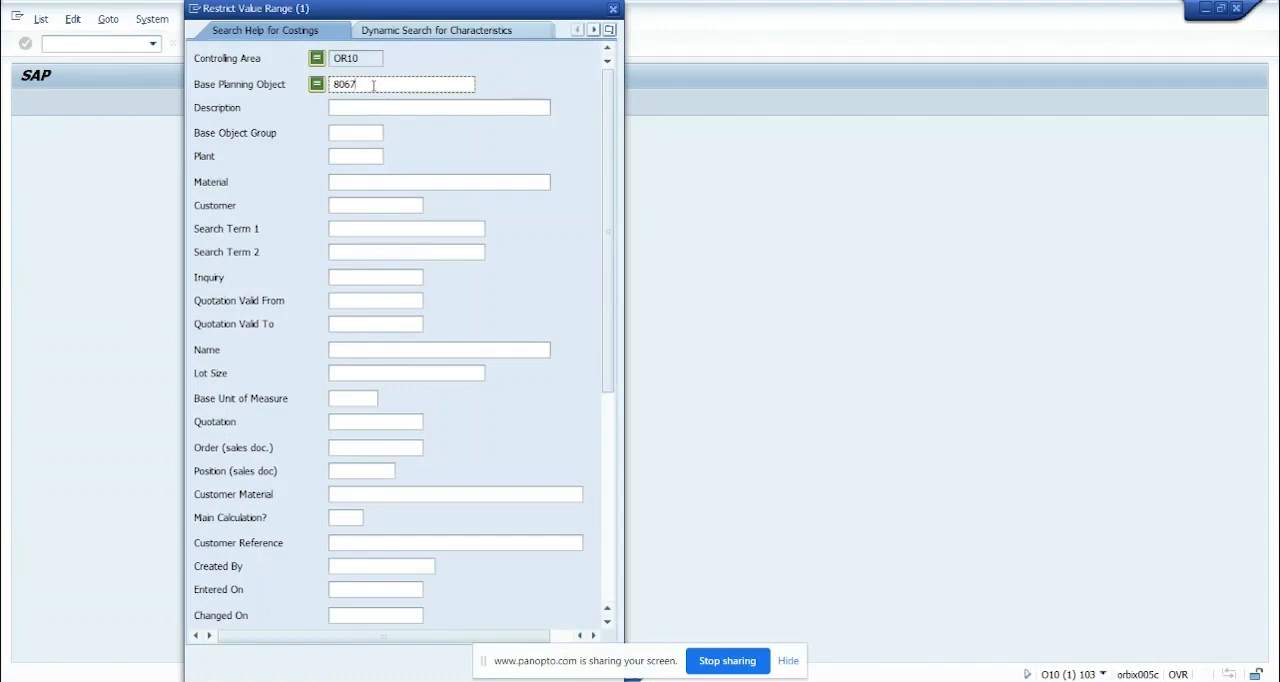
text(*)
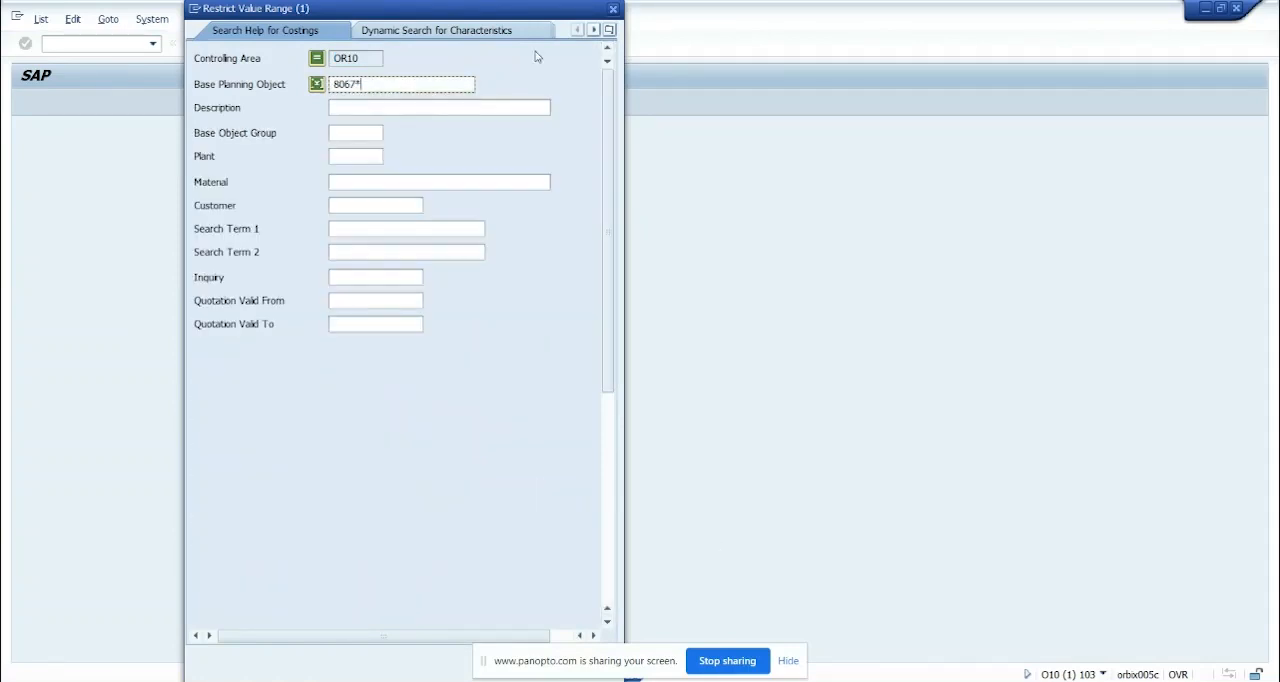
drag(528, 9, 412, 9)
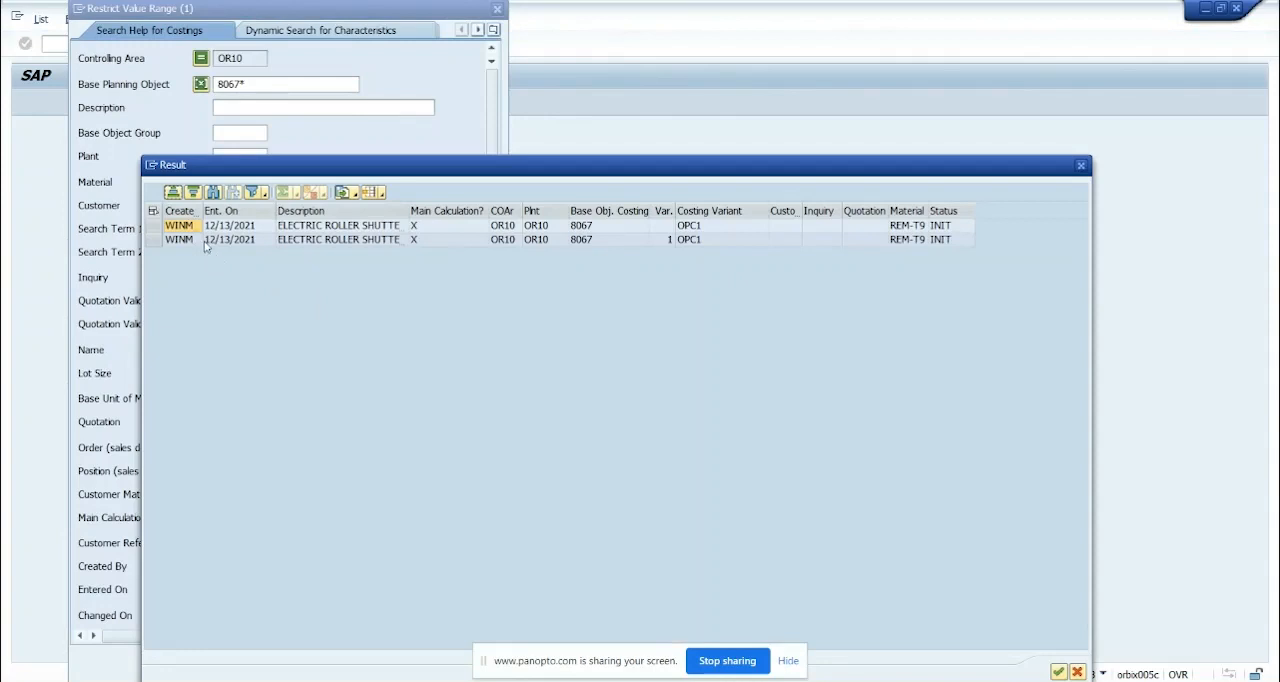
click(154, 211)
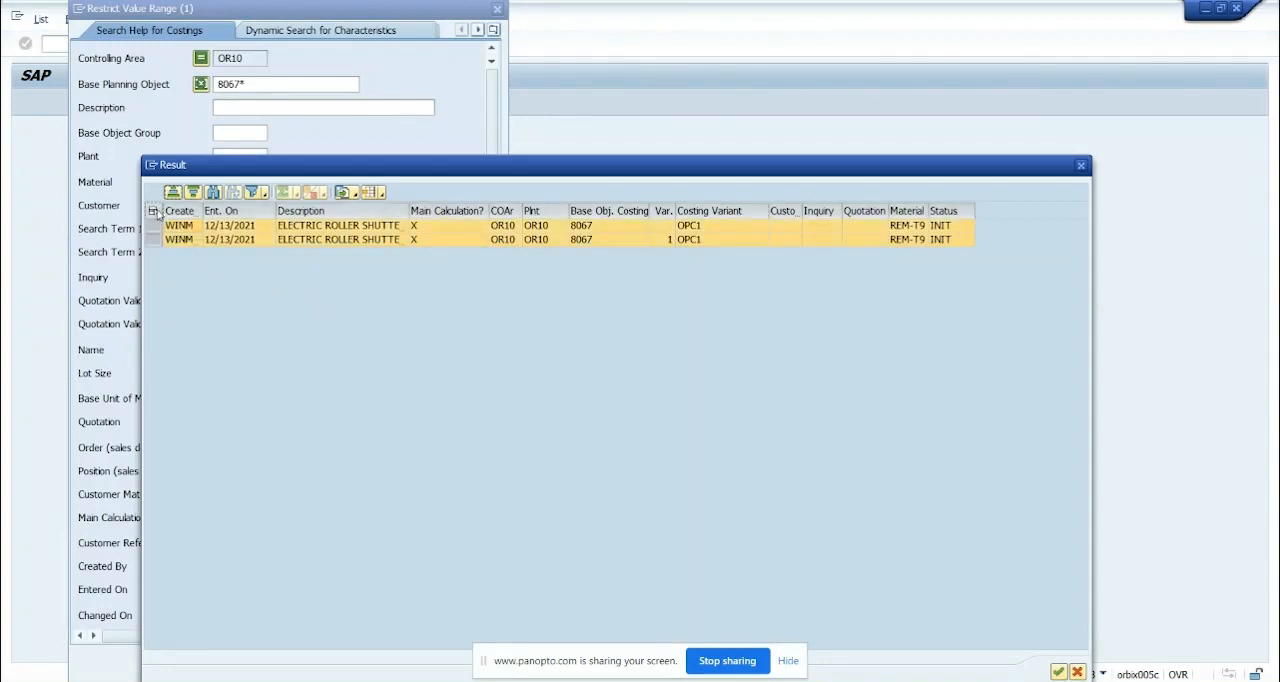
click(1058, 671)
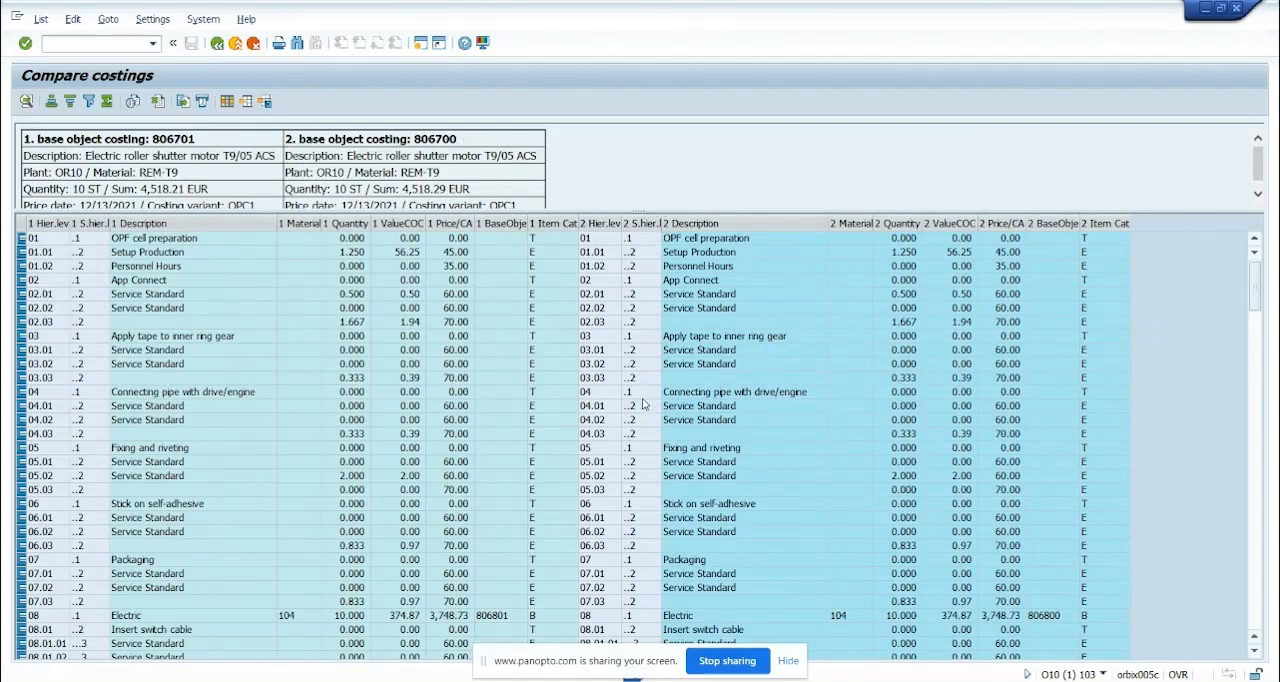
Examine the item-level differences between costings 806701 and 806700, including the items missing from either version, and leave the comparison
scroll(643, 404, down, 12)
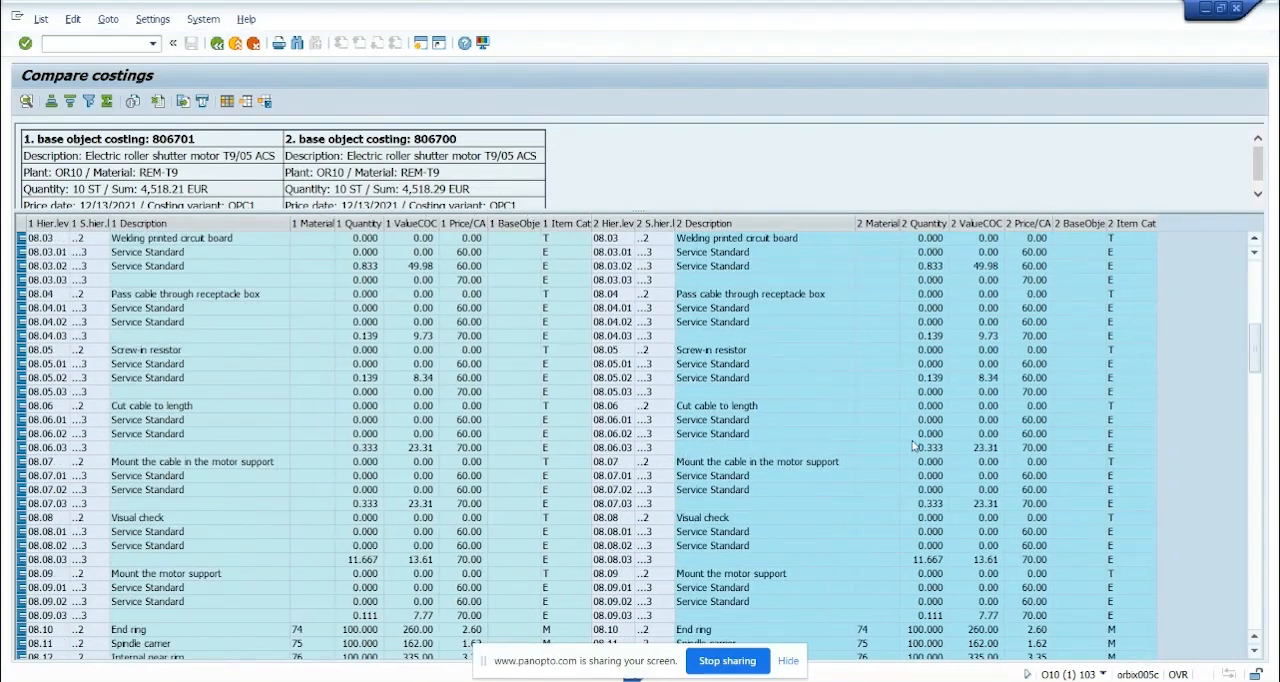
scroll(913, 447, down, 15)
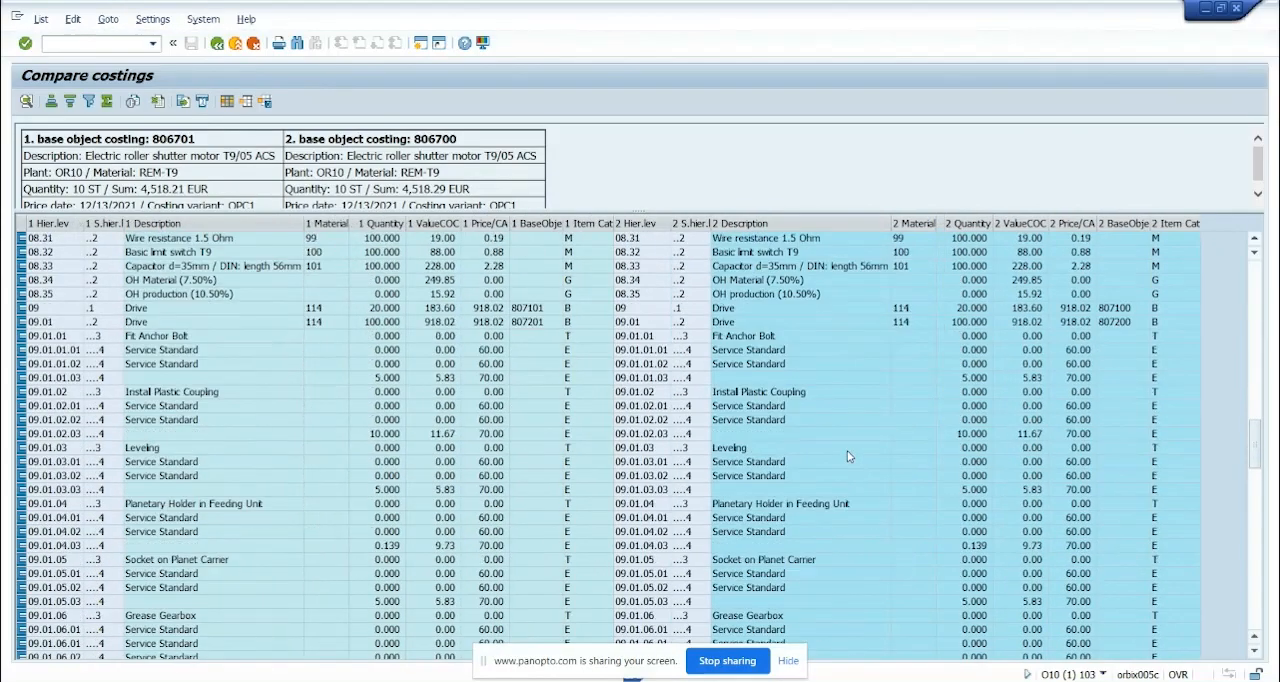
scroll(847, 456, down, 15)
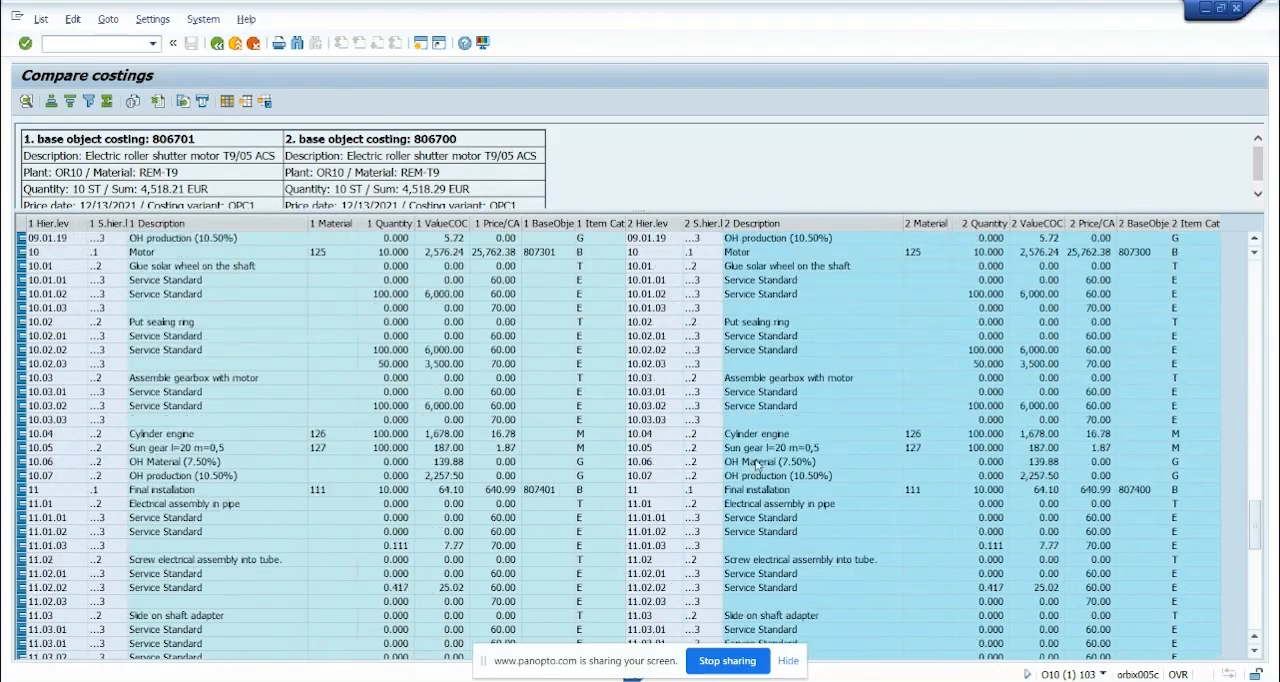
scroll(757, 466, down, 15)
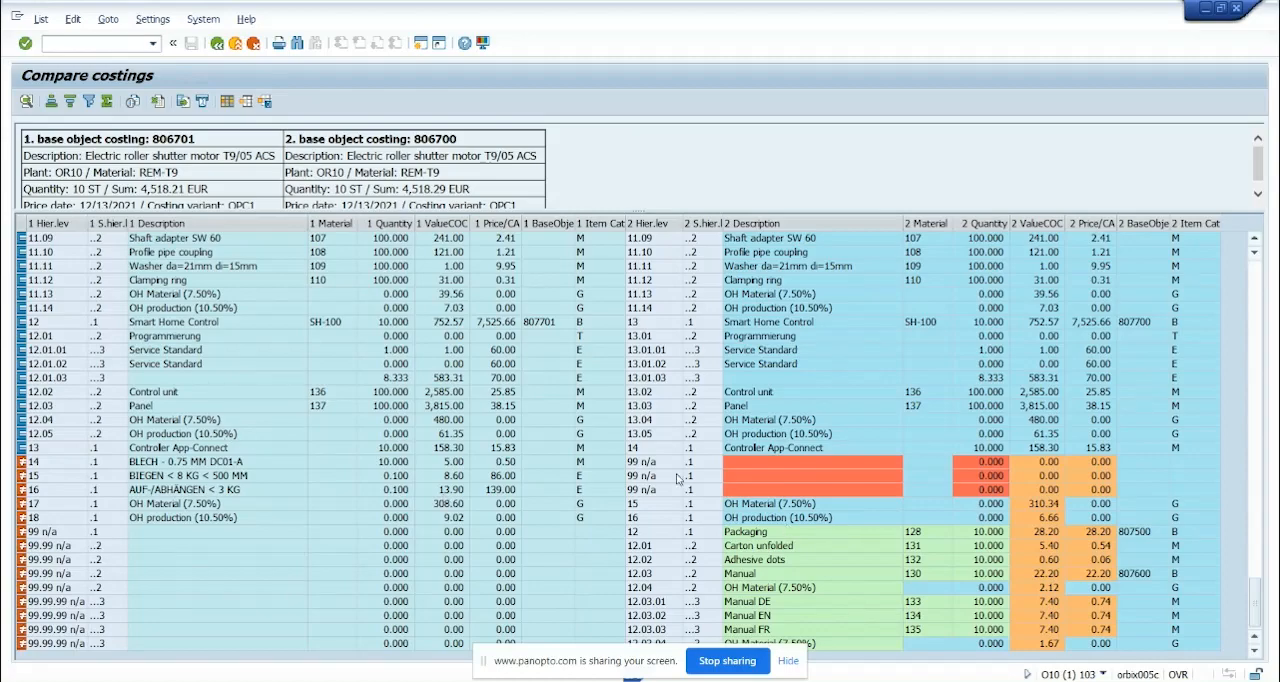
scroll(841, 451, up, 5)
scroll(841, 451, down, 5)
click(1038, 466)
click(1041, 477)
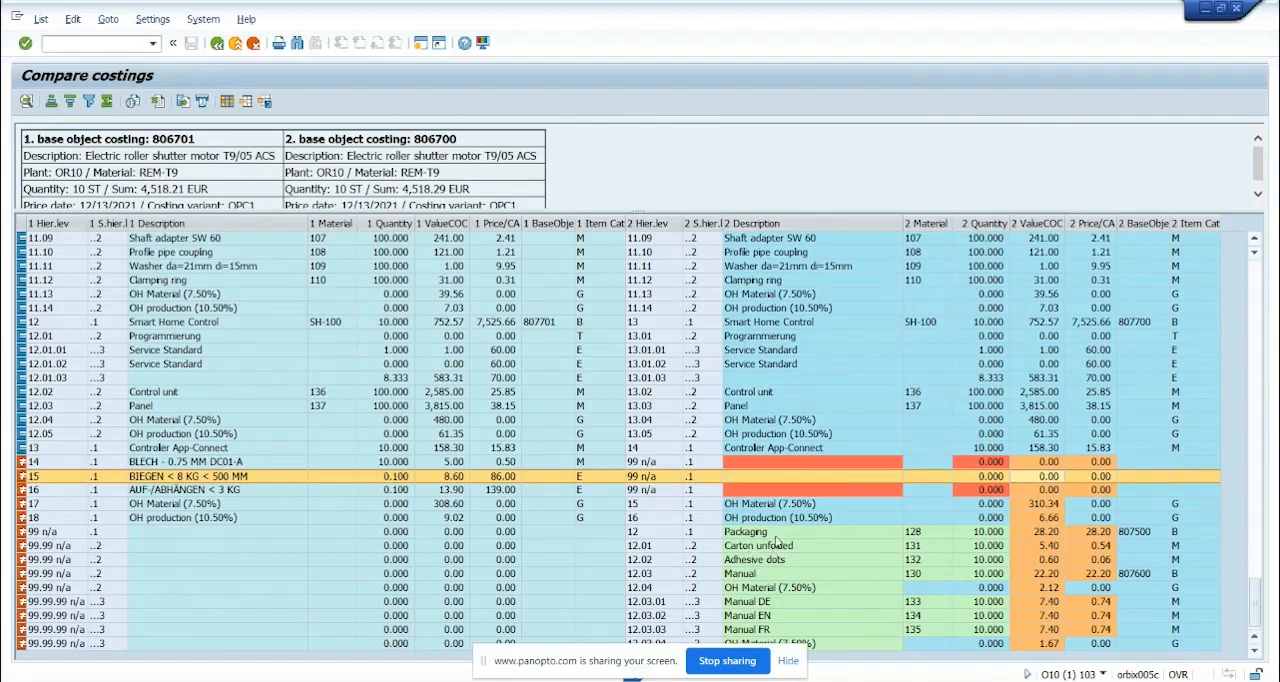
click(217, 43)
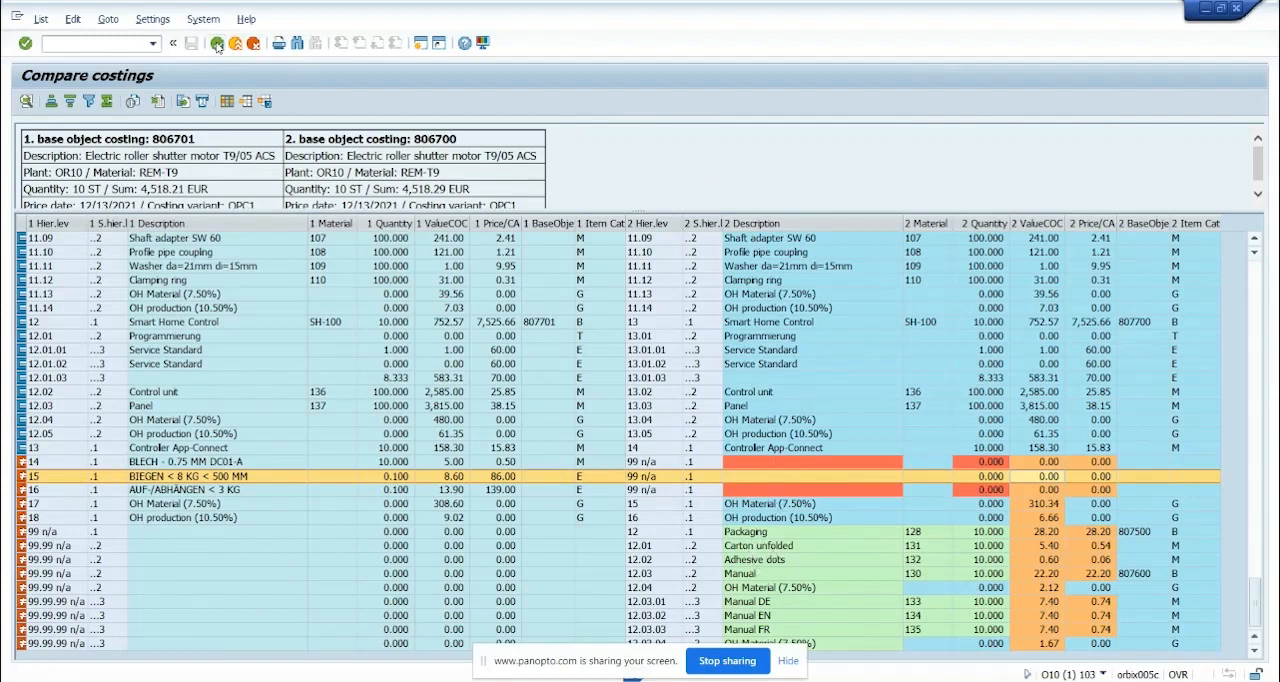